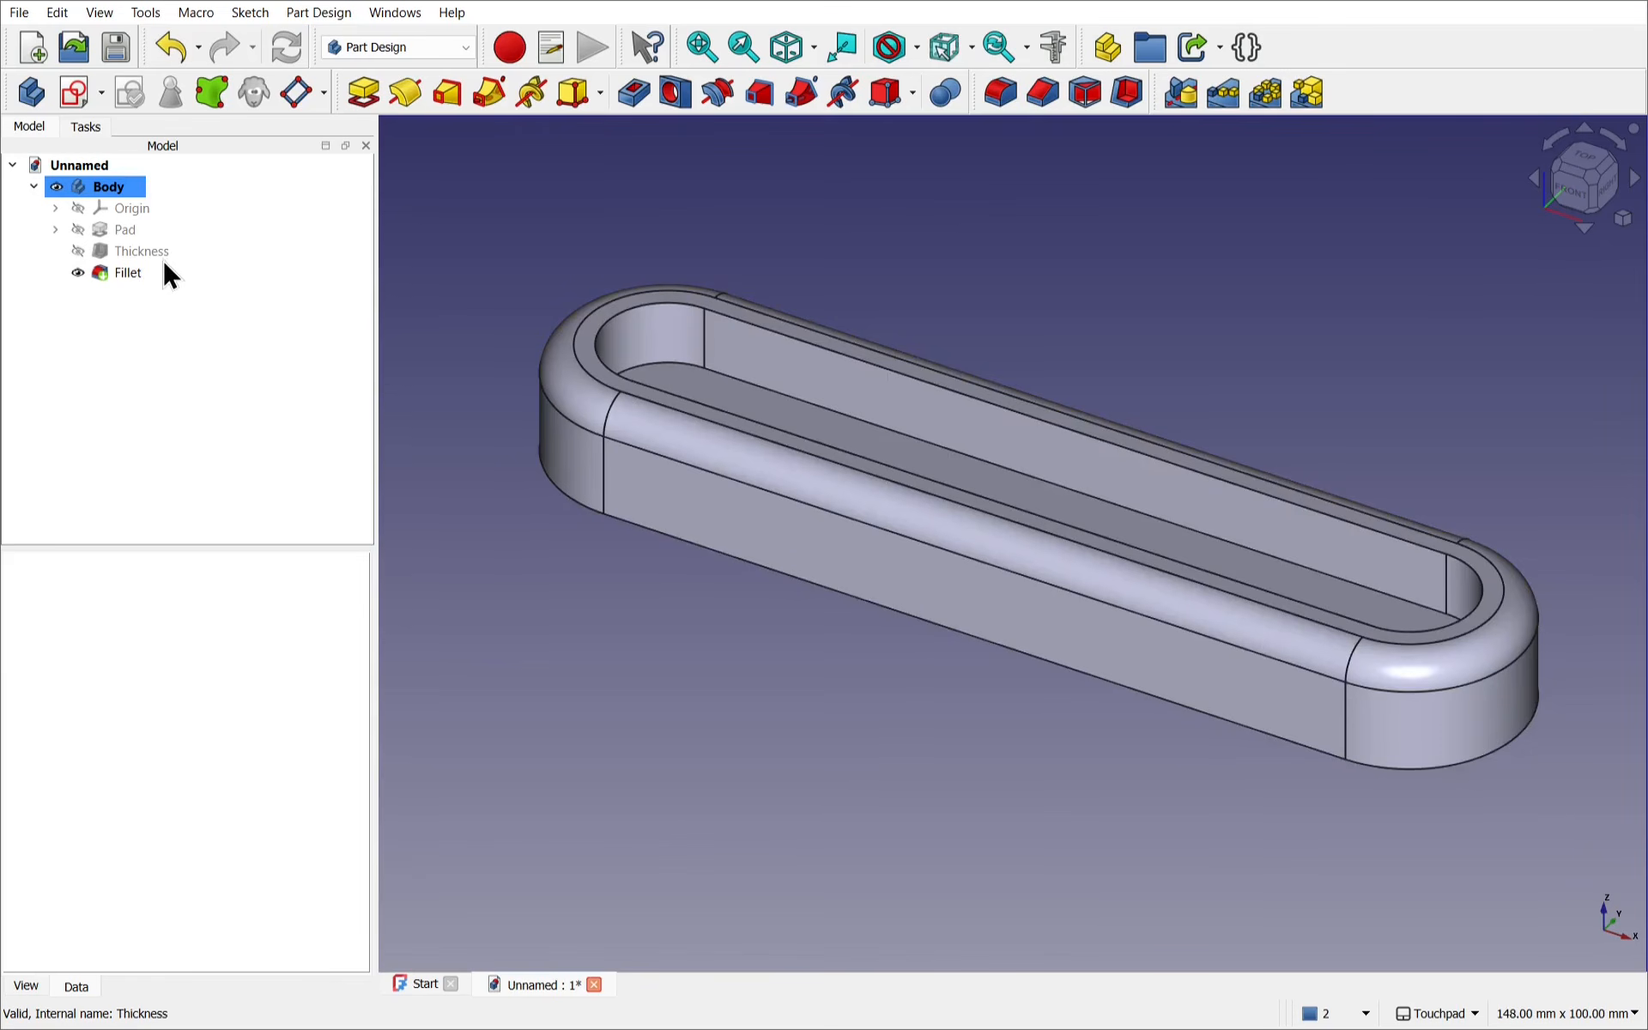
# Step: Export the Thickness feature of the Body to Downloads as the STL mesh Unnamed-BodyThickness.stl
pyautogui.click(159, 253)
pyautogui.click(22, 12)
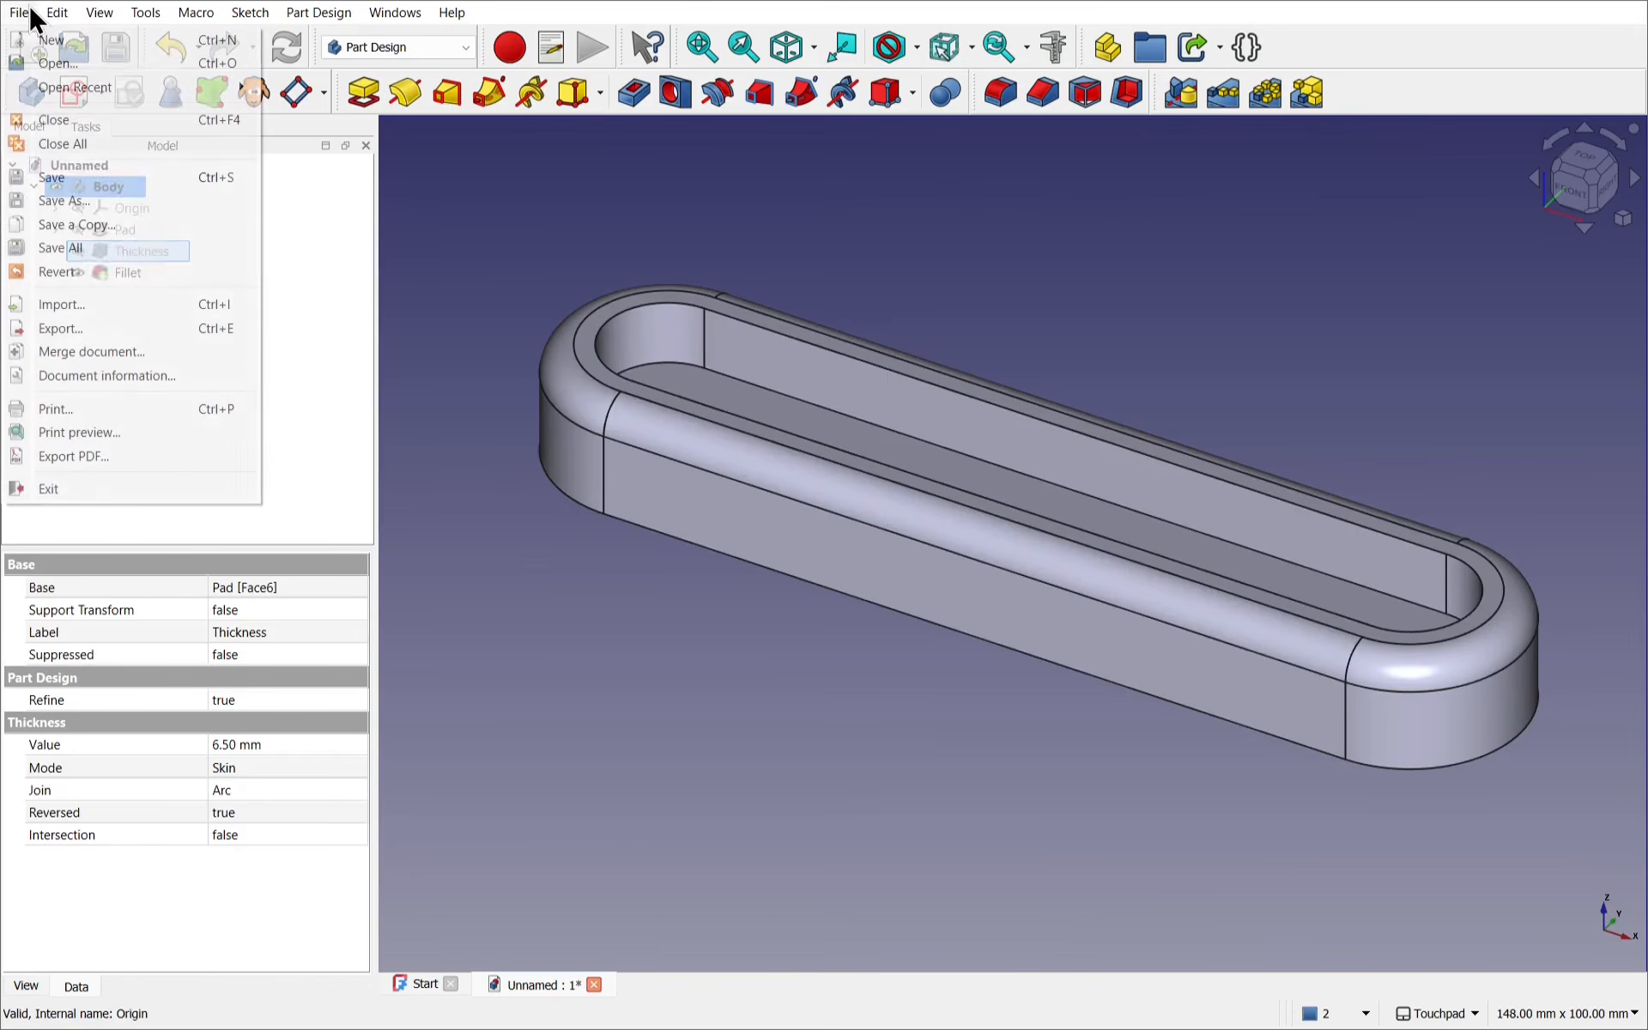
pyautogui.click(64, 329)
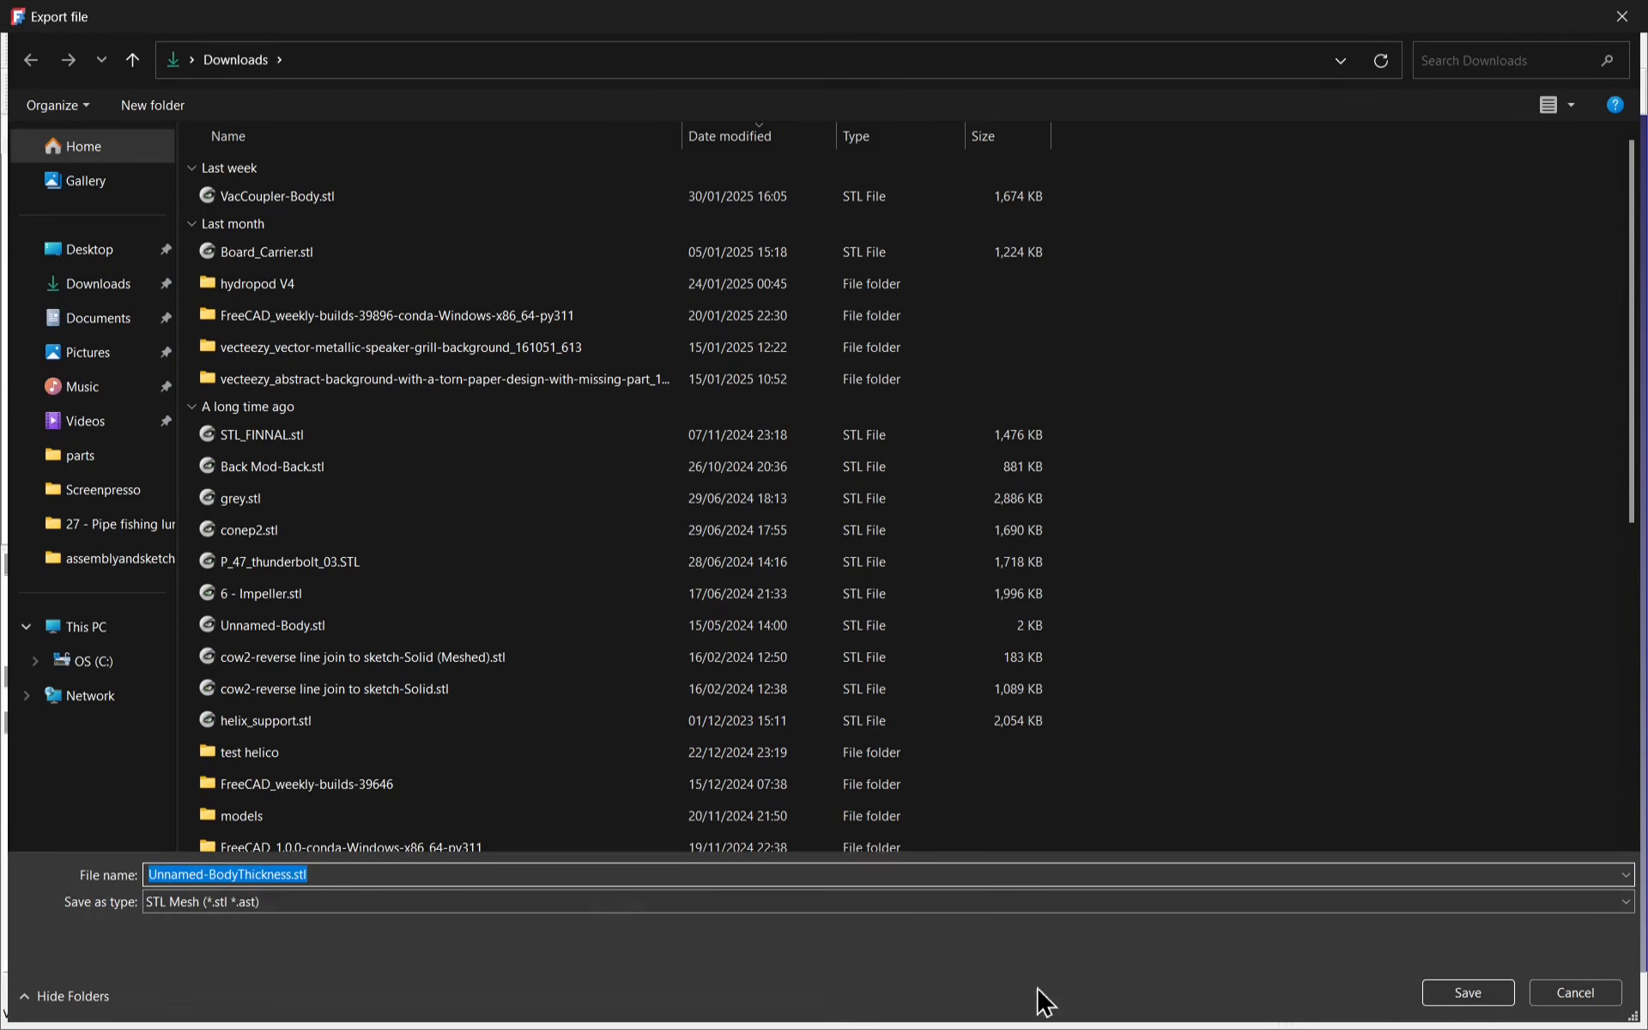
pyautogui.click(1448, 999)
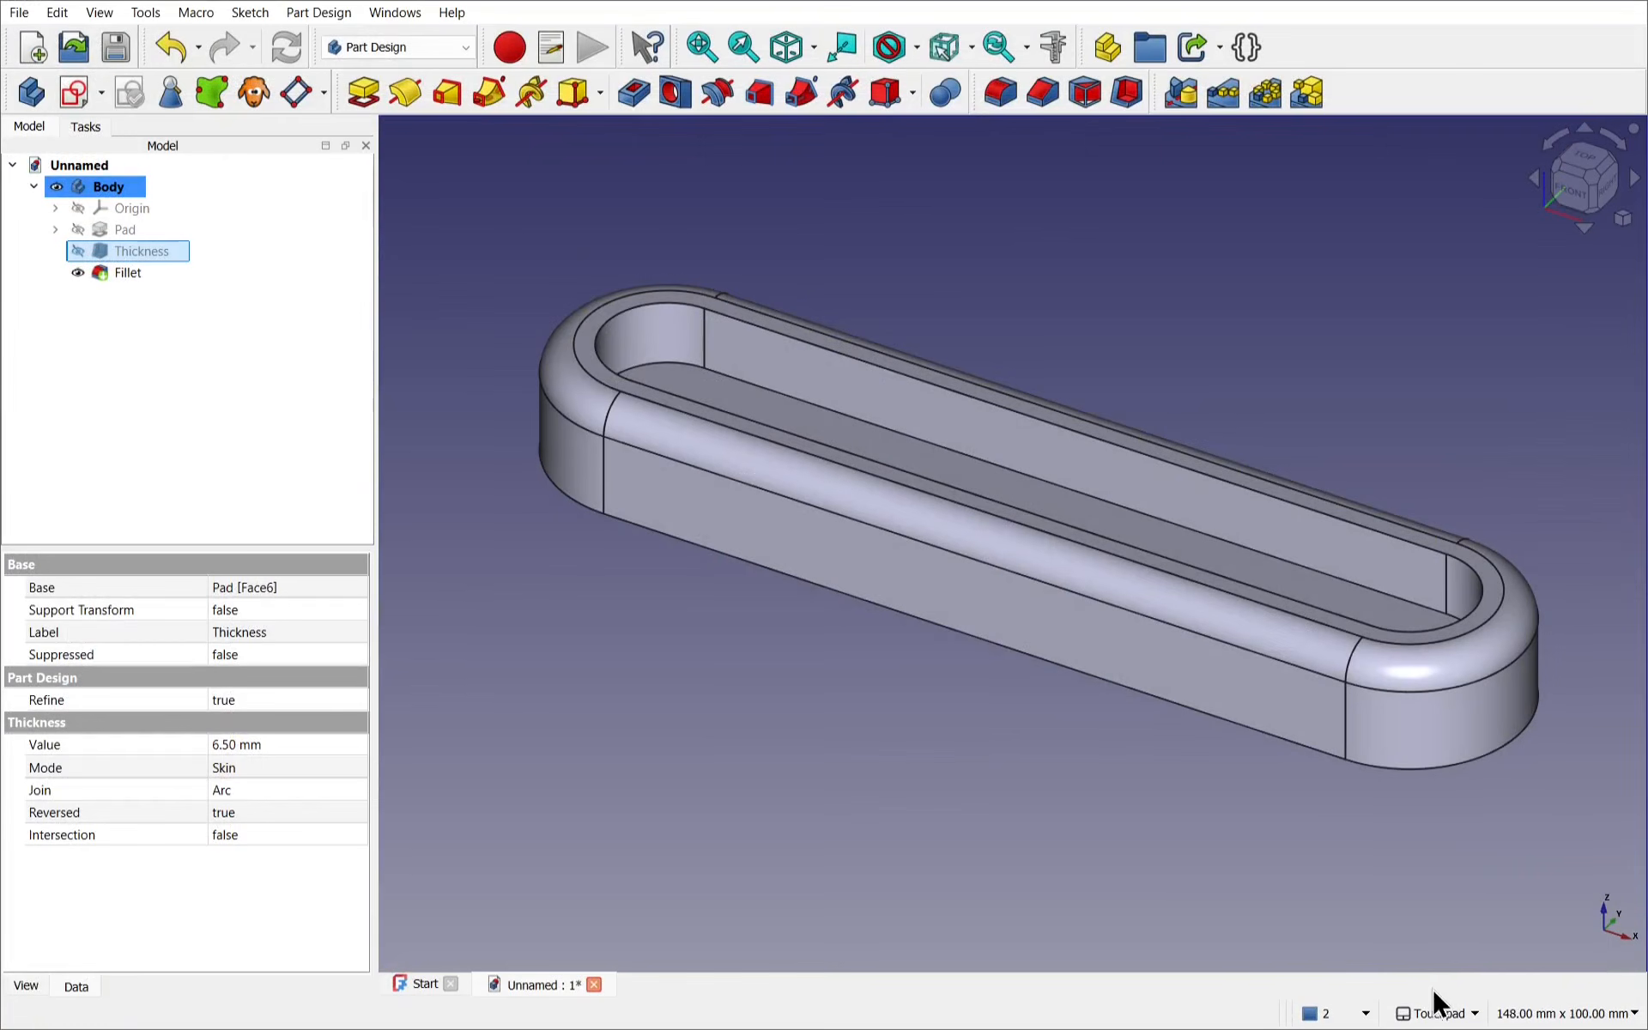
# Step: Hide the Body and import Unnamed-BodyThickness.stl from Downloads to inspect the exported mesh
pyautogui.click(104, 190)
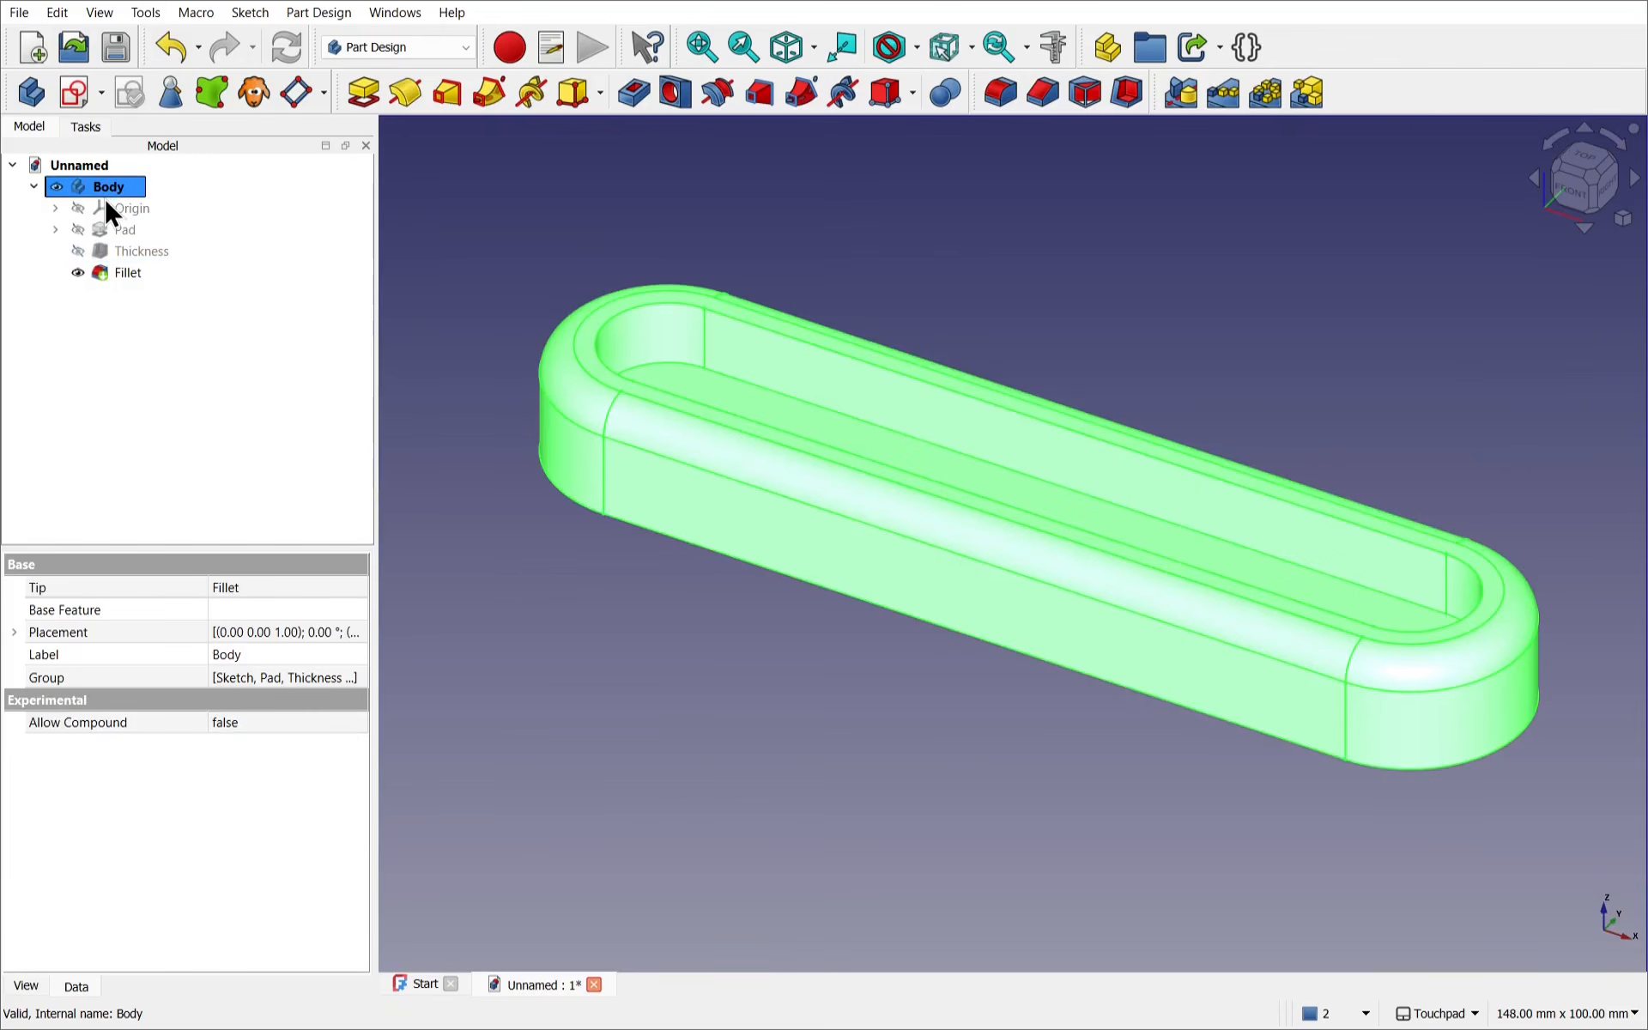
pyautogui.press('space')
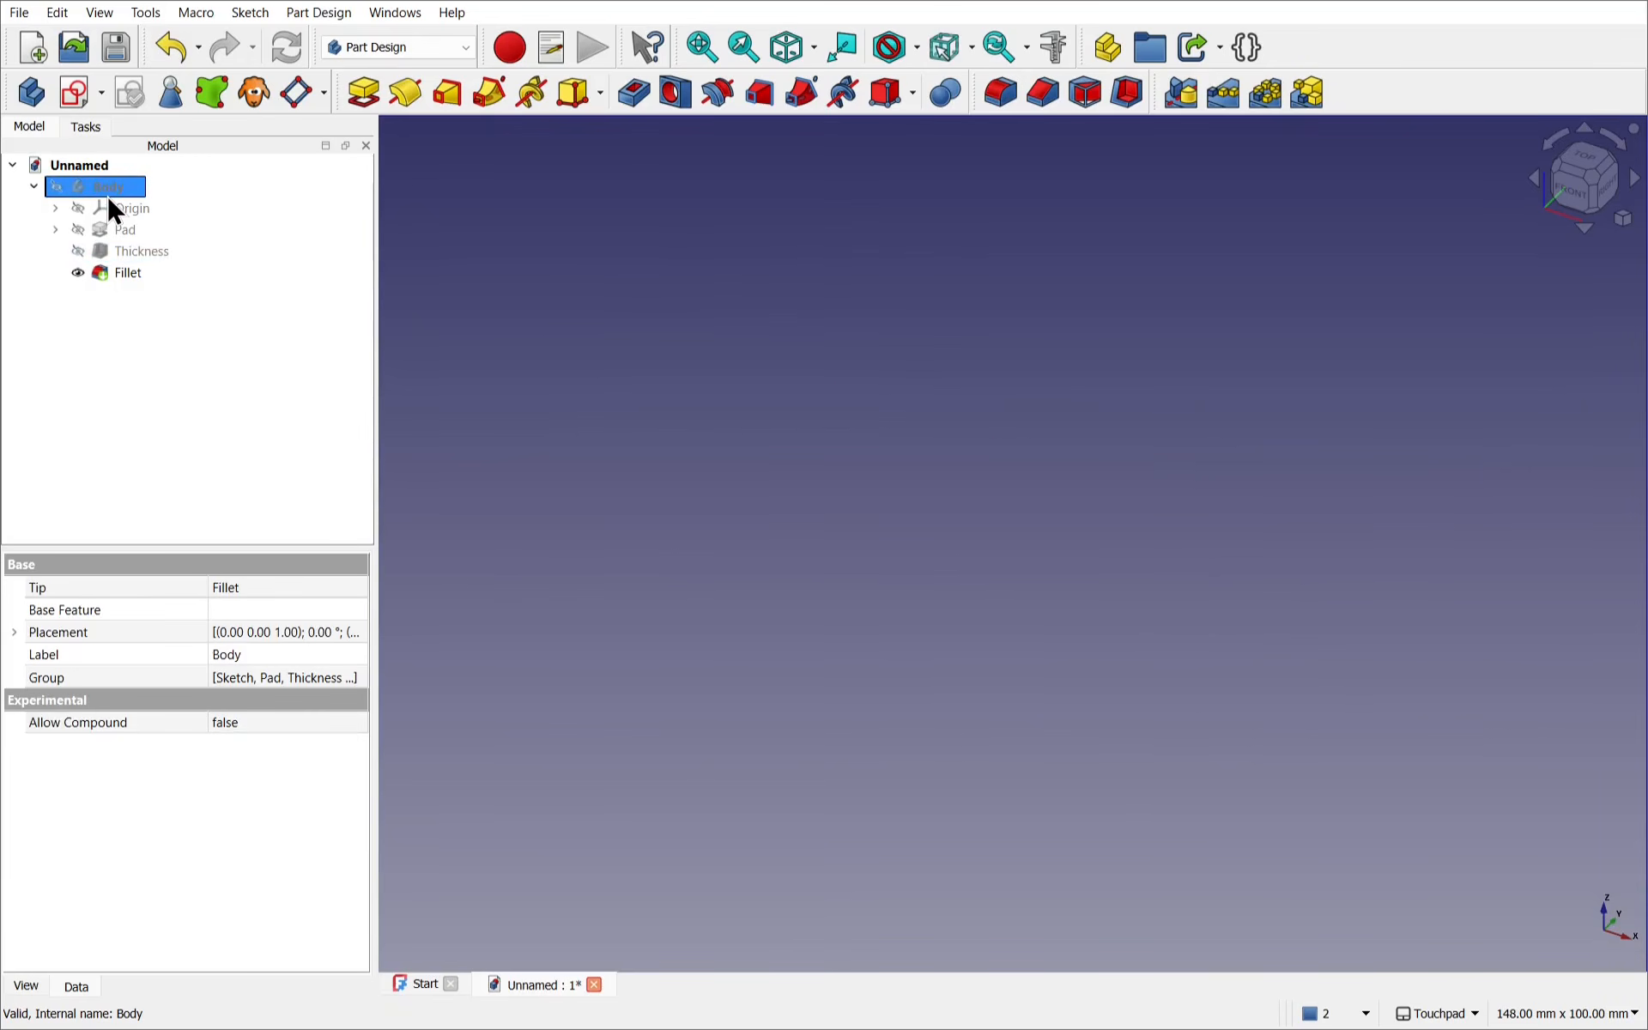
pyautogui.click(16, 17)
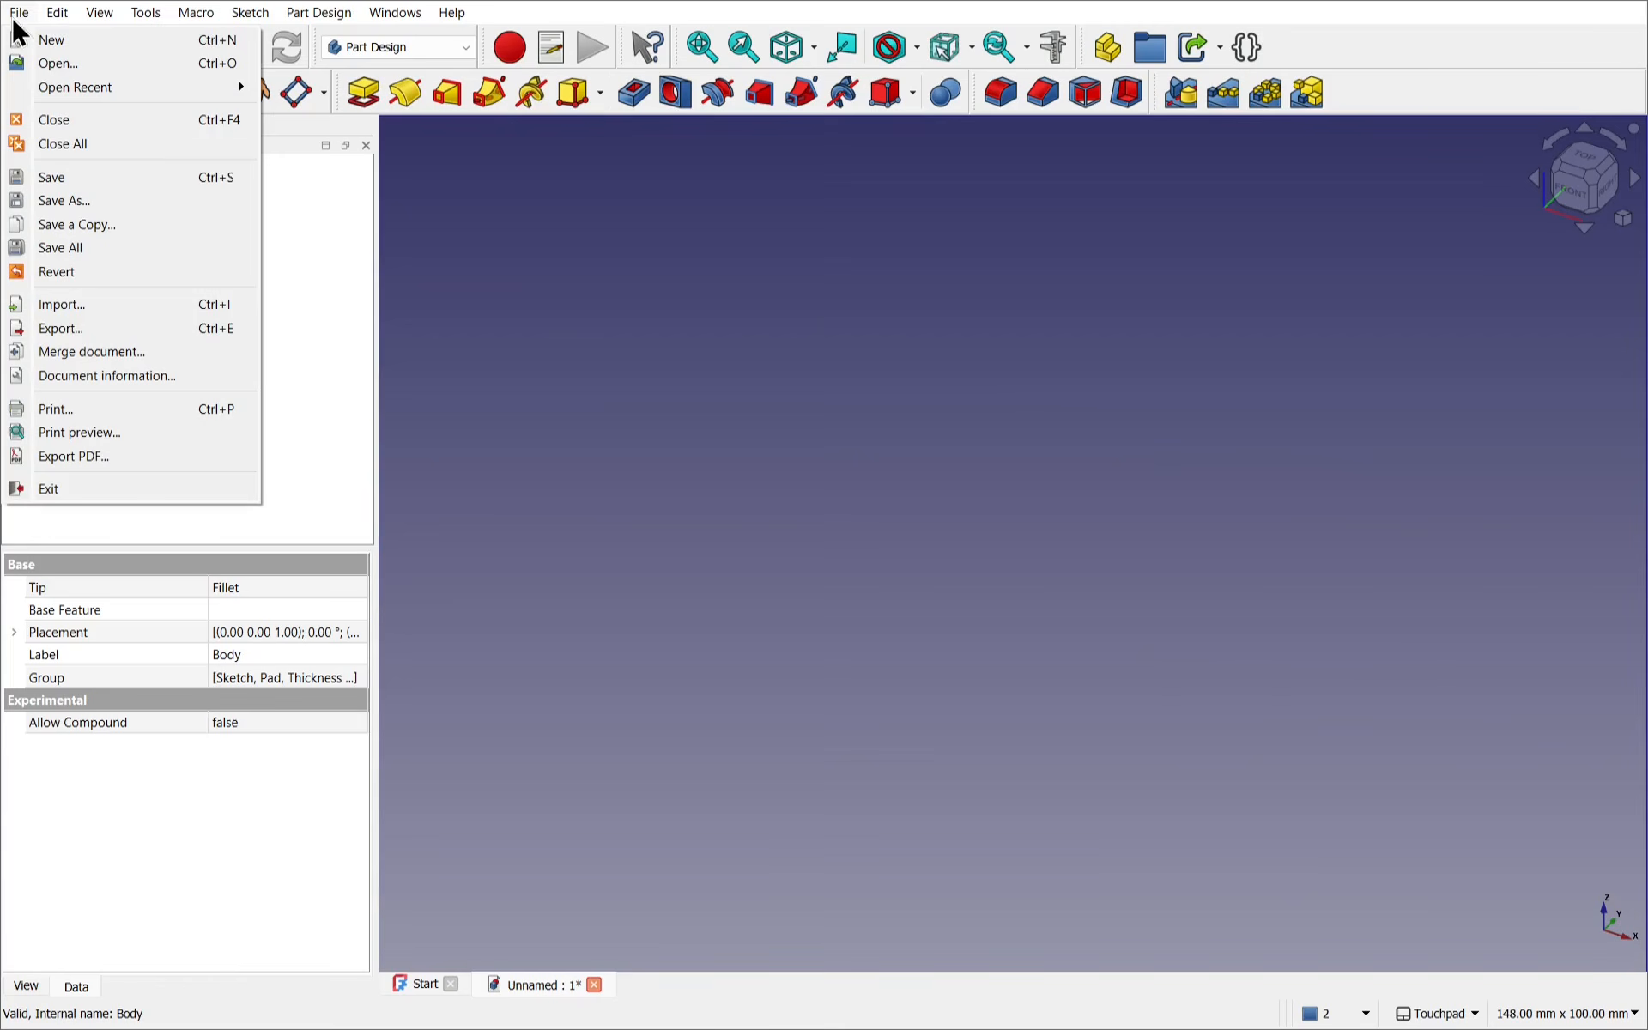
pyautogui.click(91, 308)
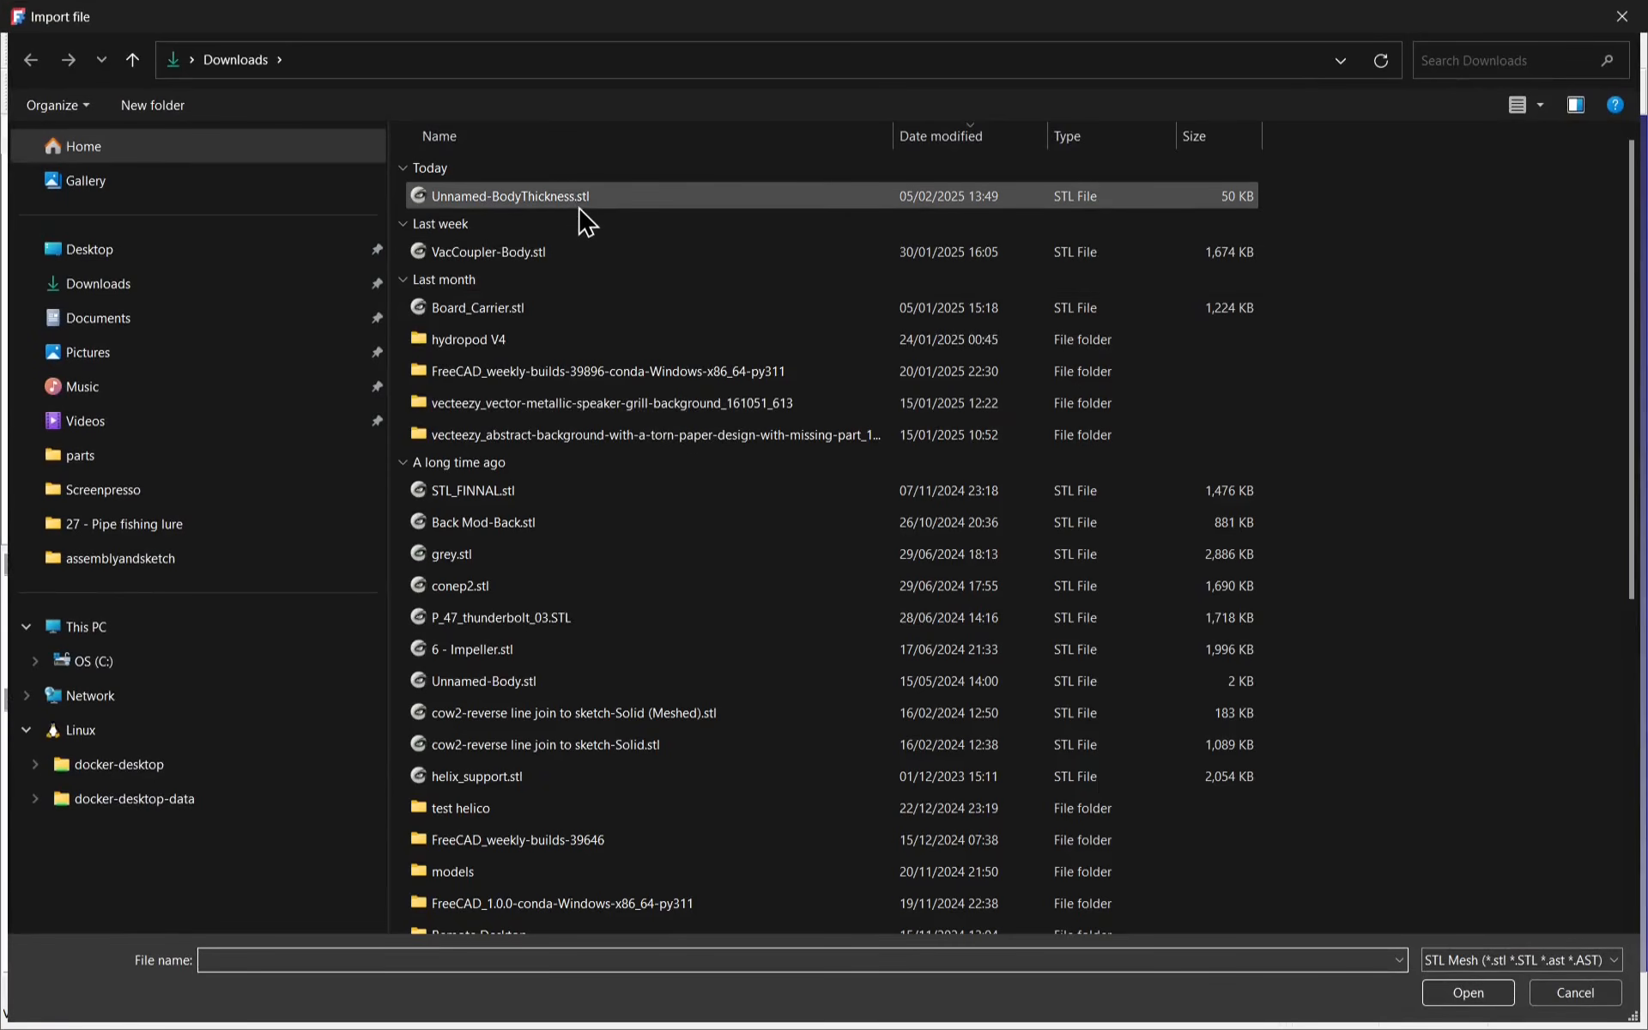
pyautogui.click(577, 207)
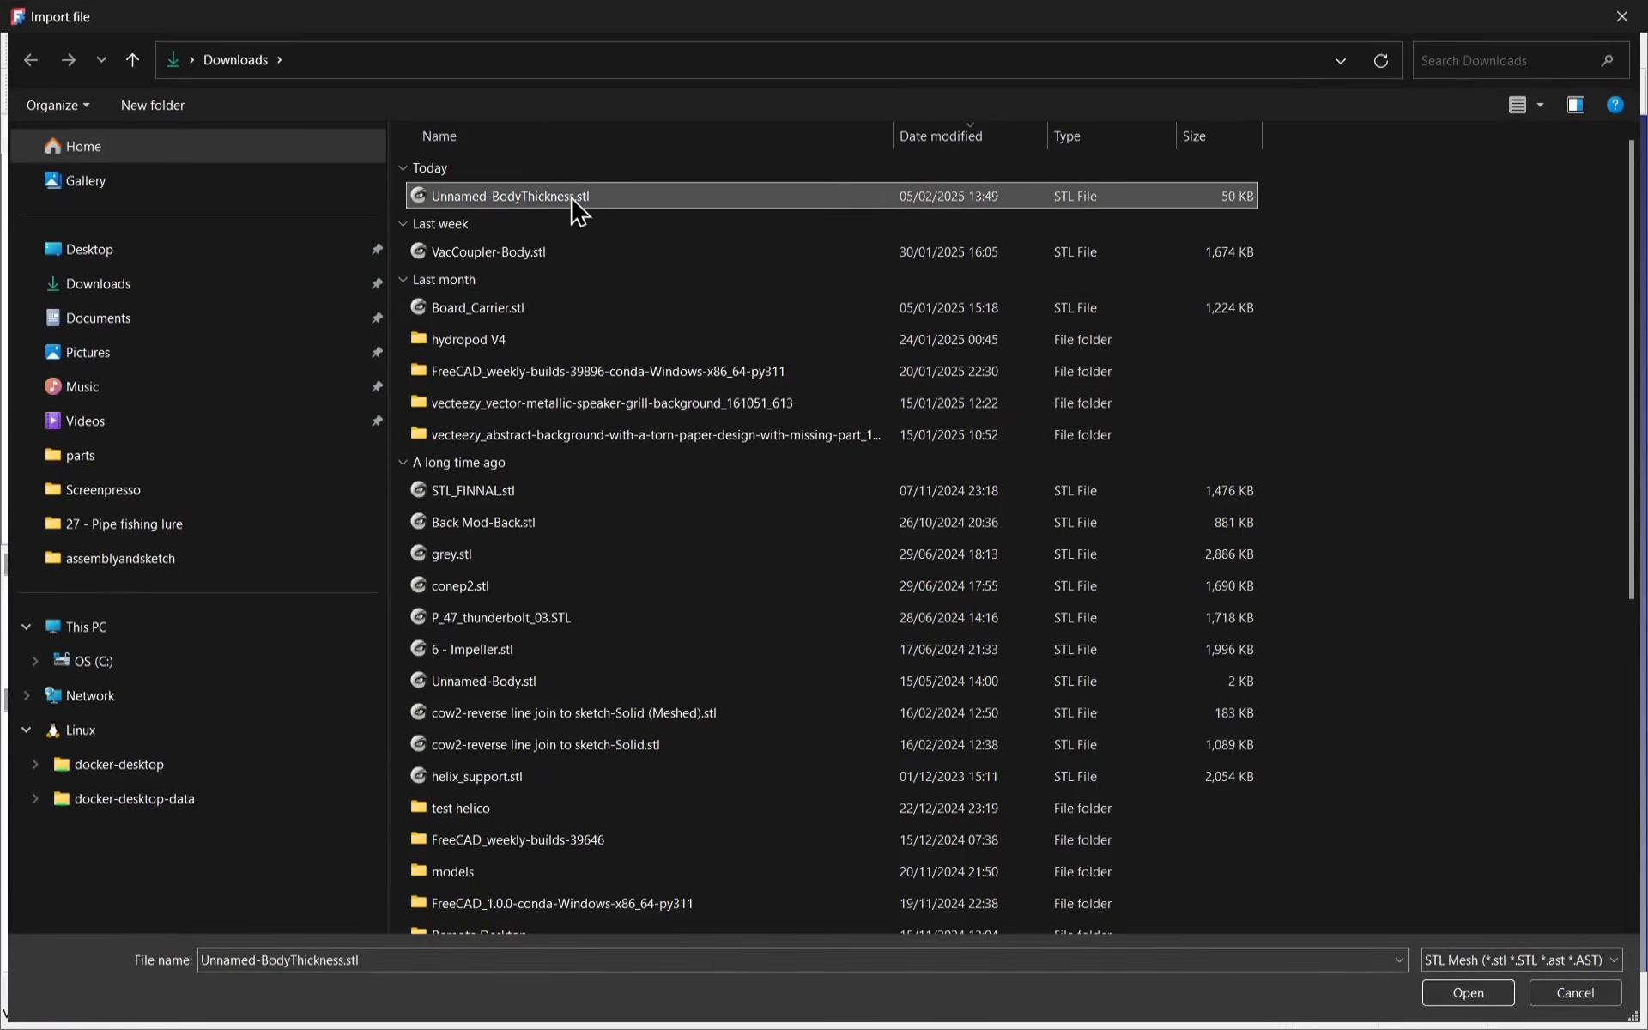
pyautogui.click(1469, 994)
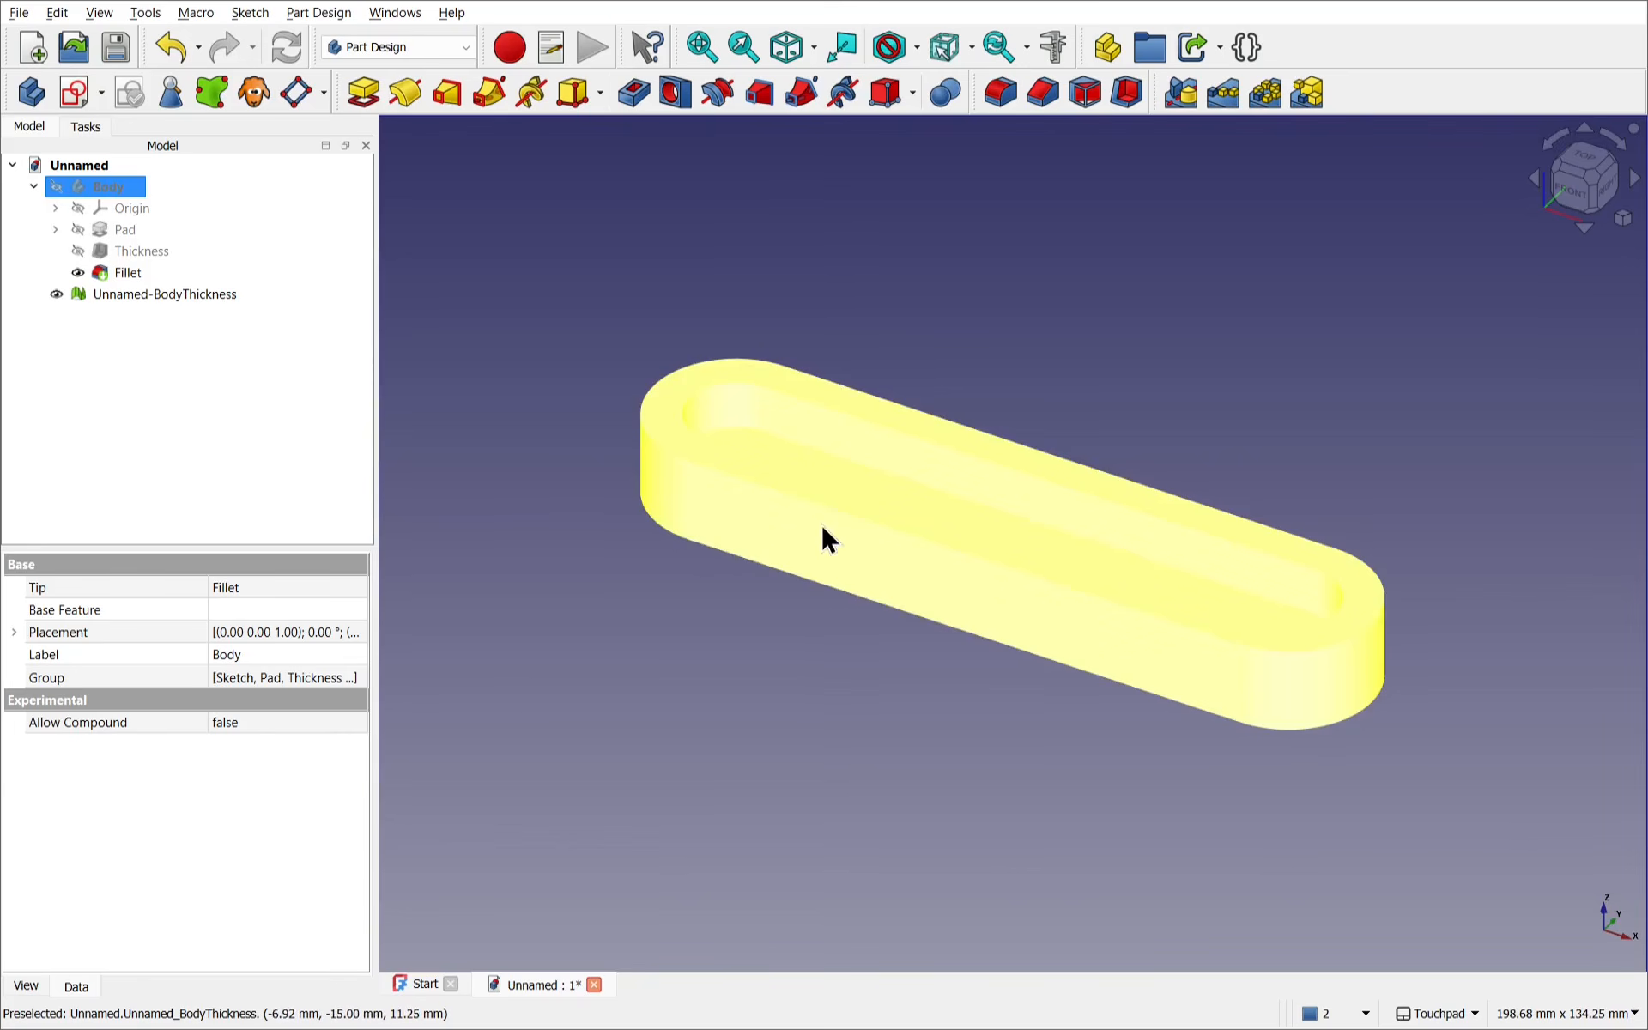
pyautogui.keyDown('alt'); pyautogui.moveTo(821, 524); pyautogui.dragTo(726, 503); pyautogui.keyUp('alt')
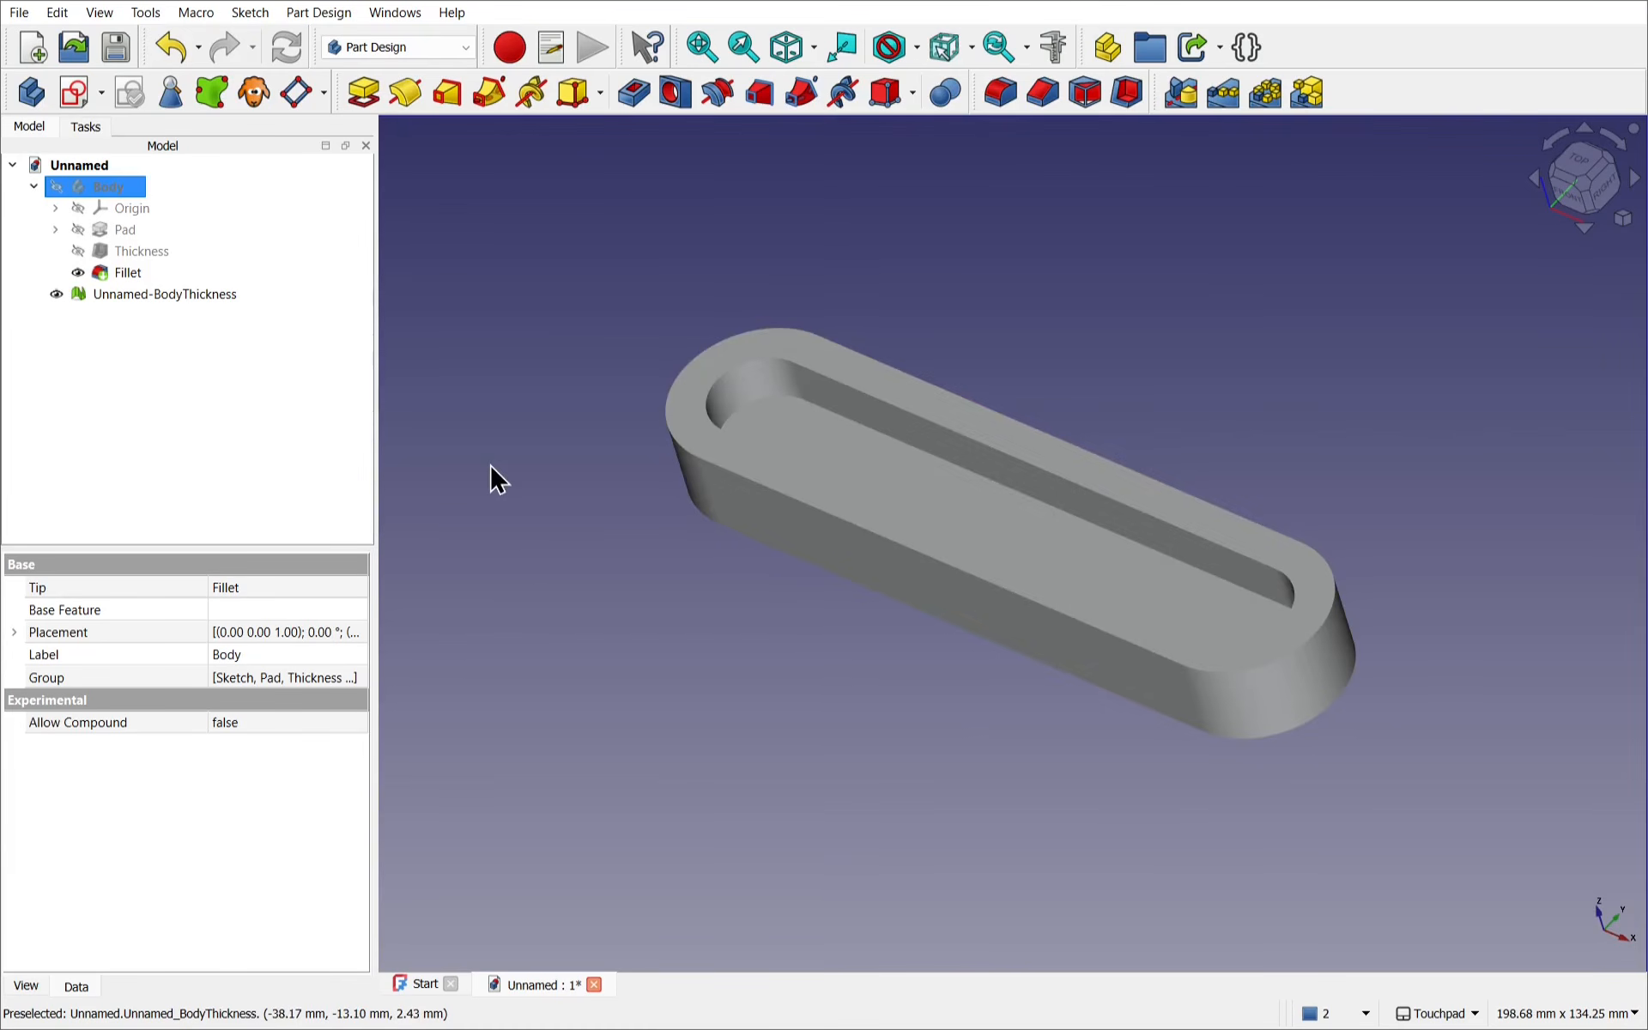
# Step: Delete the imported Unnamed-BodyThickness mesh and show the Body again
pyautogui.click(137, 255)
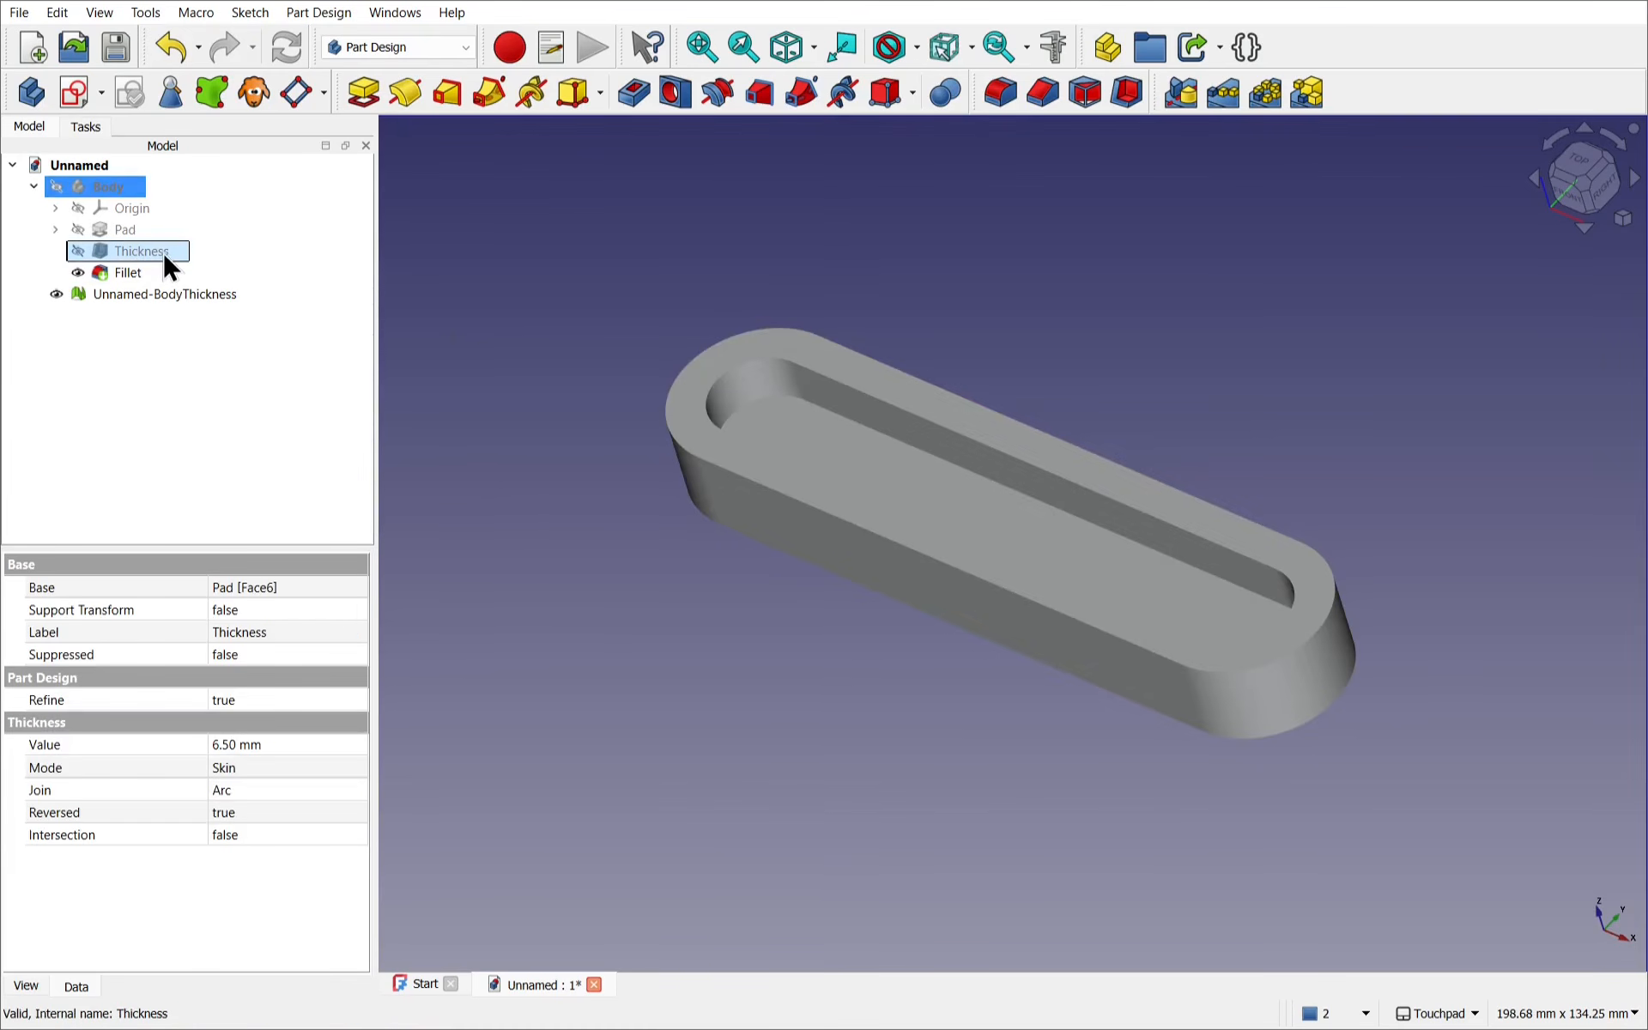
pyautogui.click(123, 295)
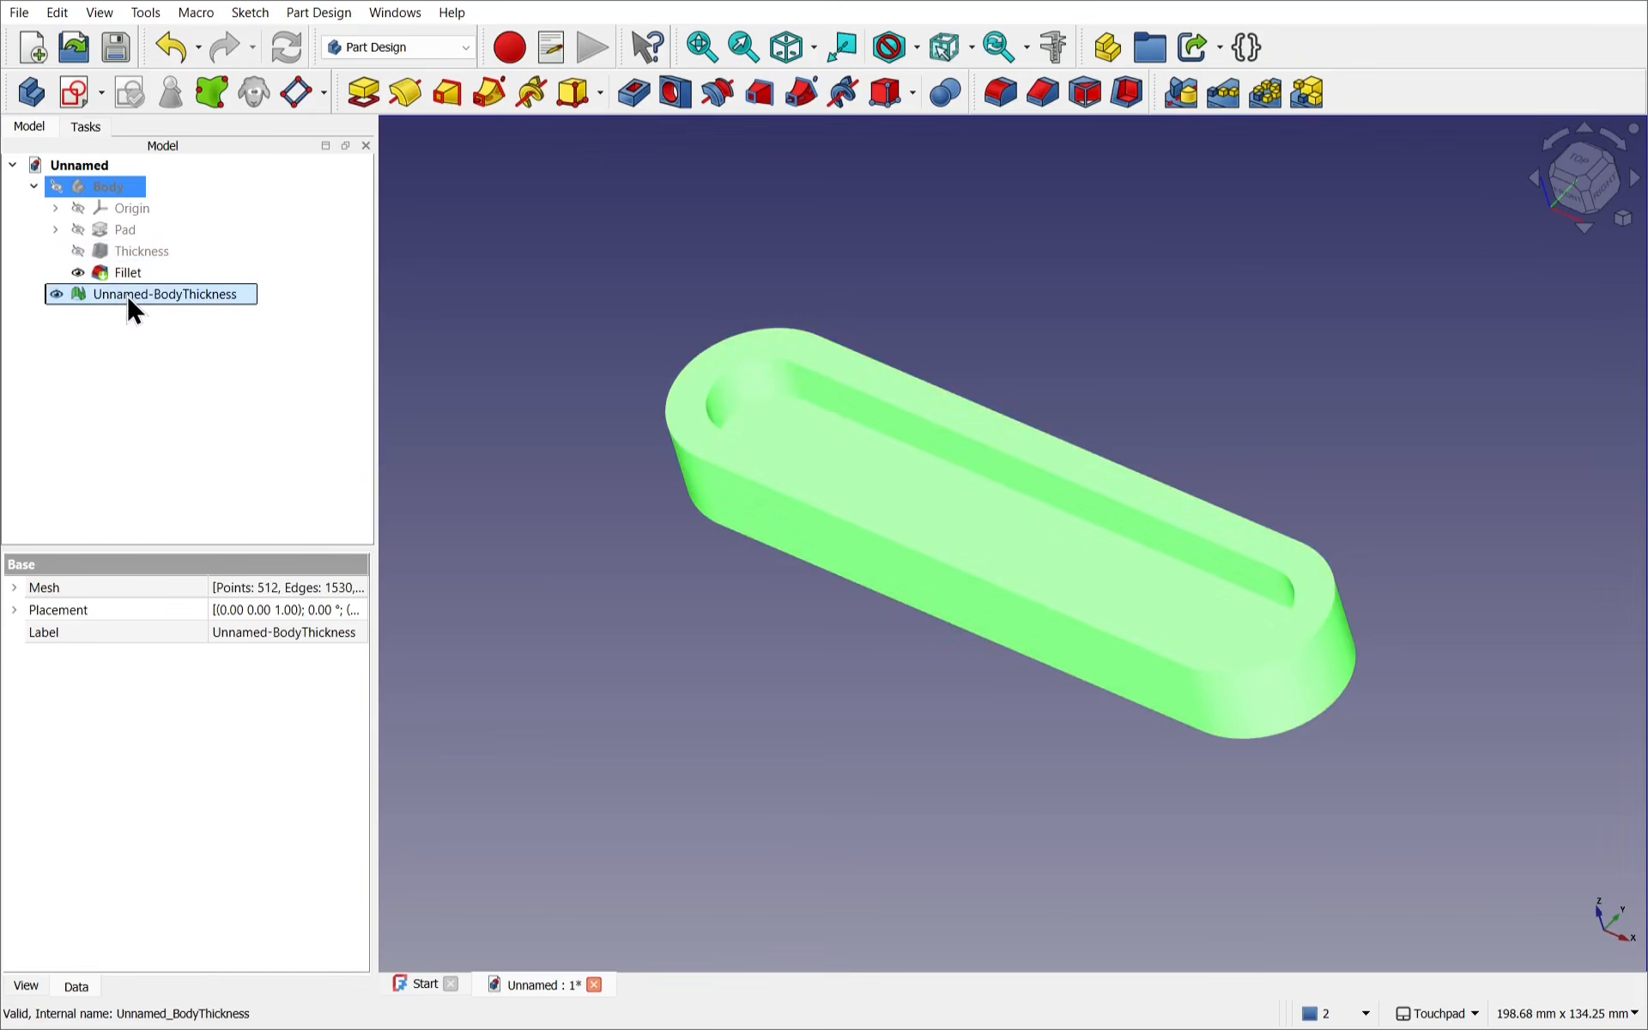
pyautogui.press('Delete')
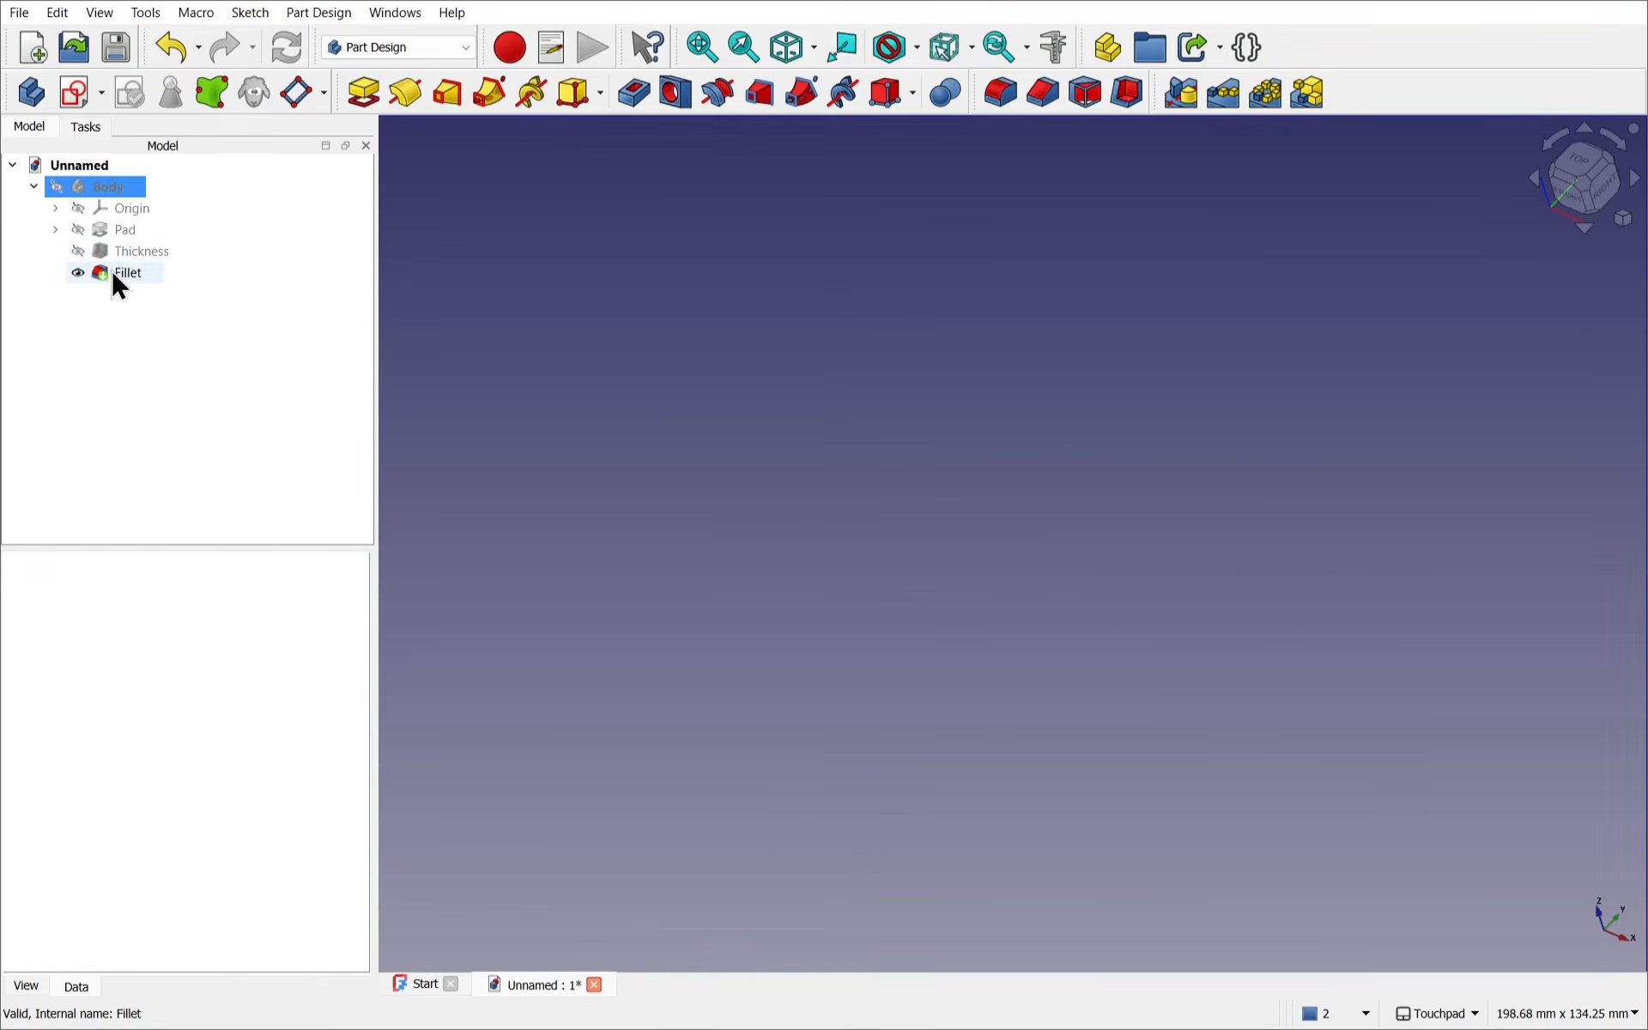
pyautogui.click(130, 195)
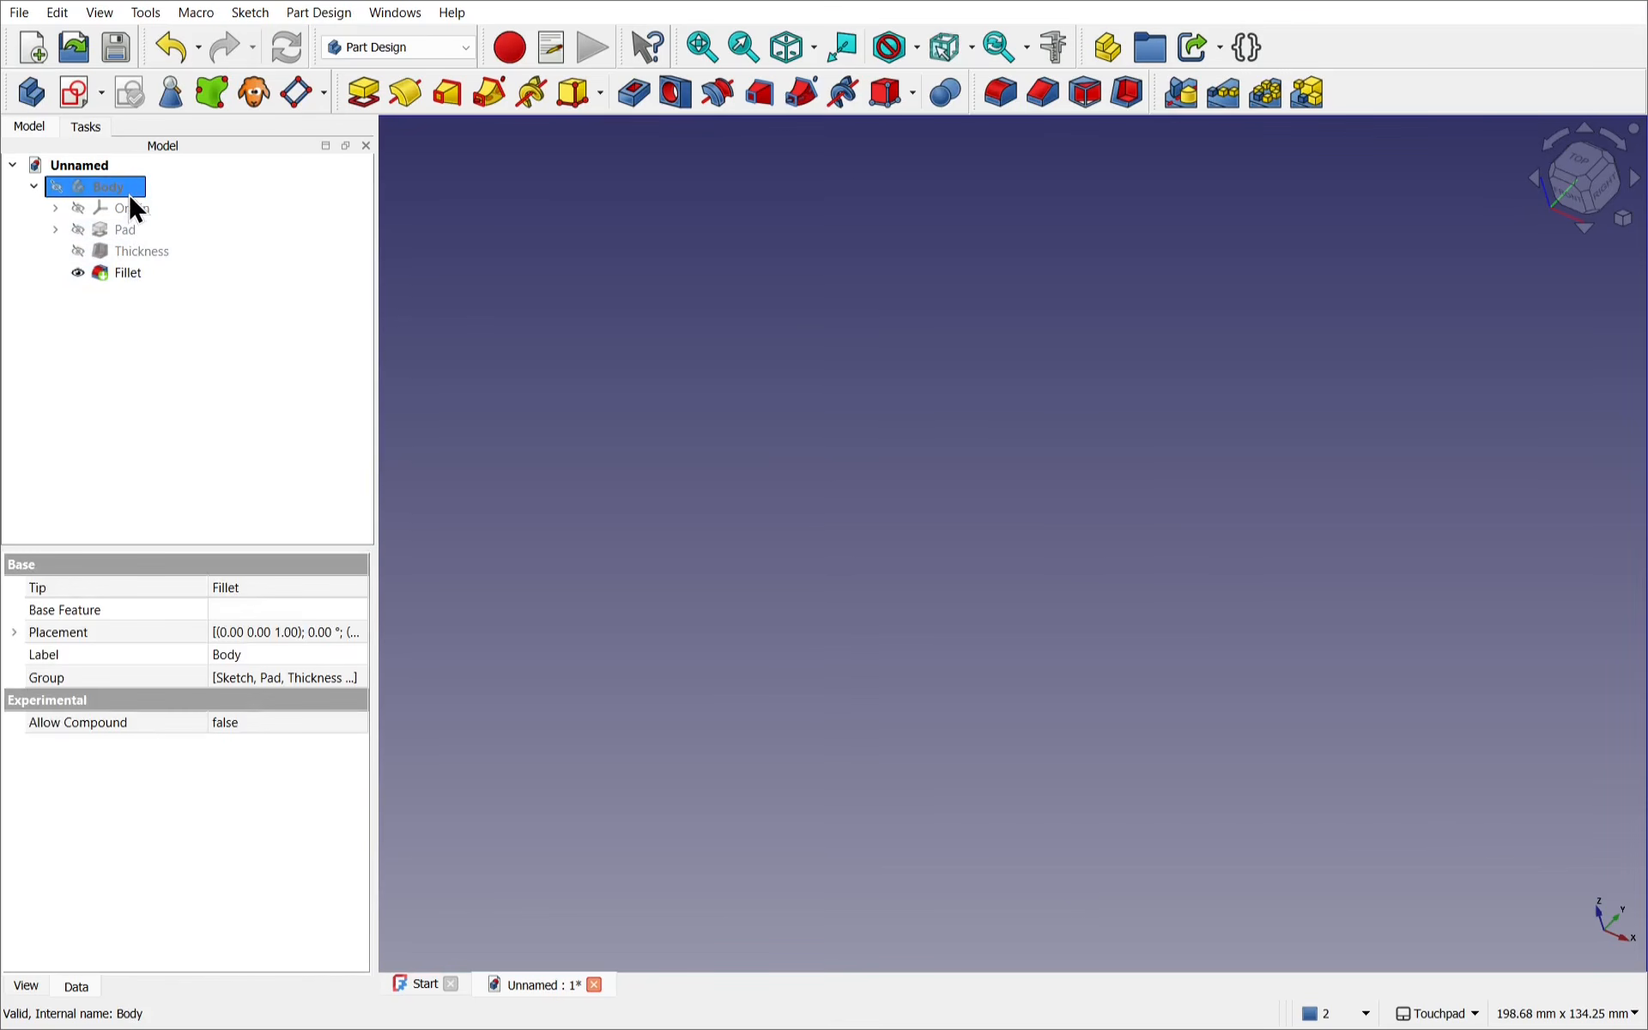
pyautogui.press('space')
# Step: Export the Fillet feature of the Body to Downloads as the STL mesh Unnamed-BodyFillet.stl
pyautogui.click(124, 275)
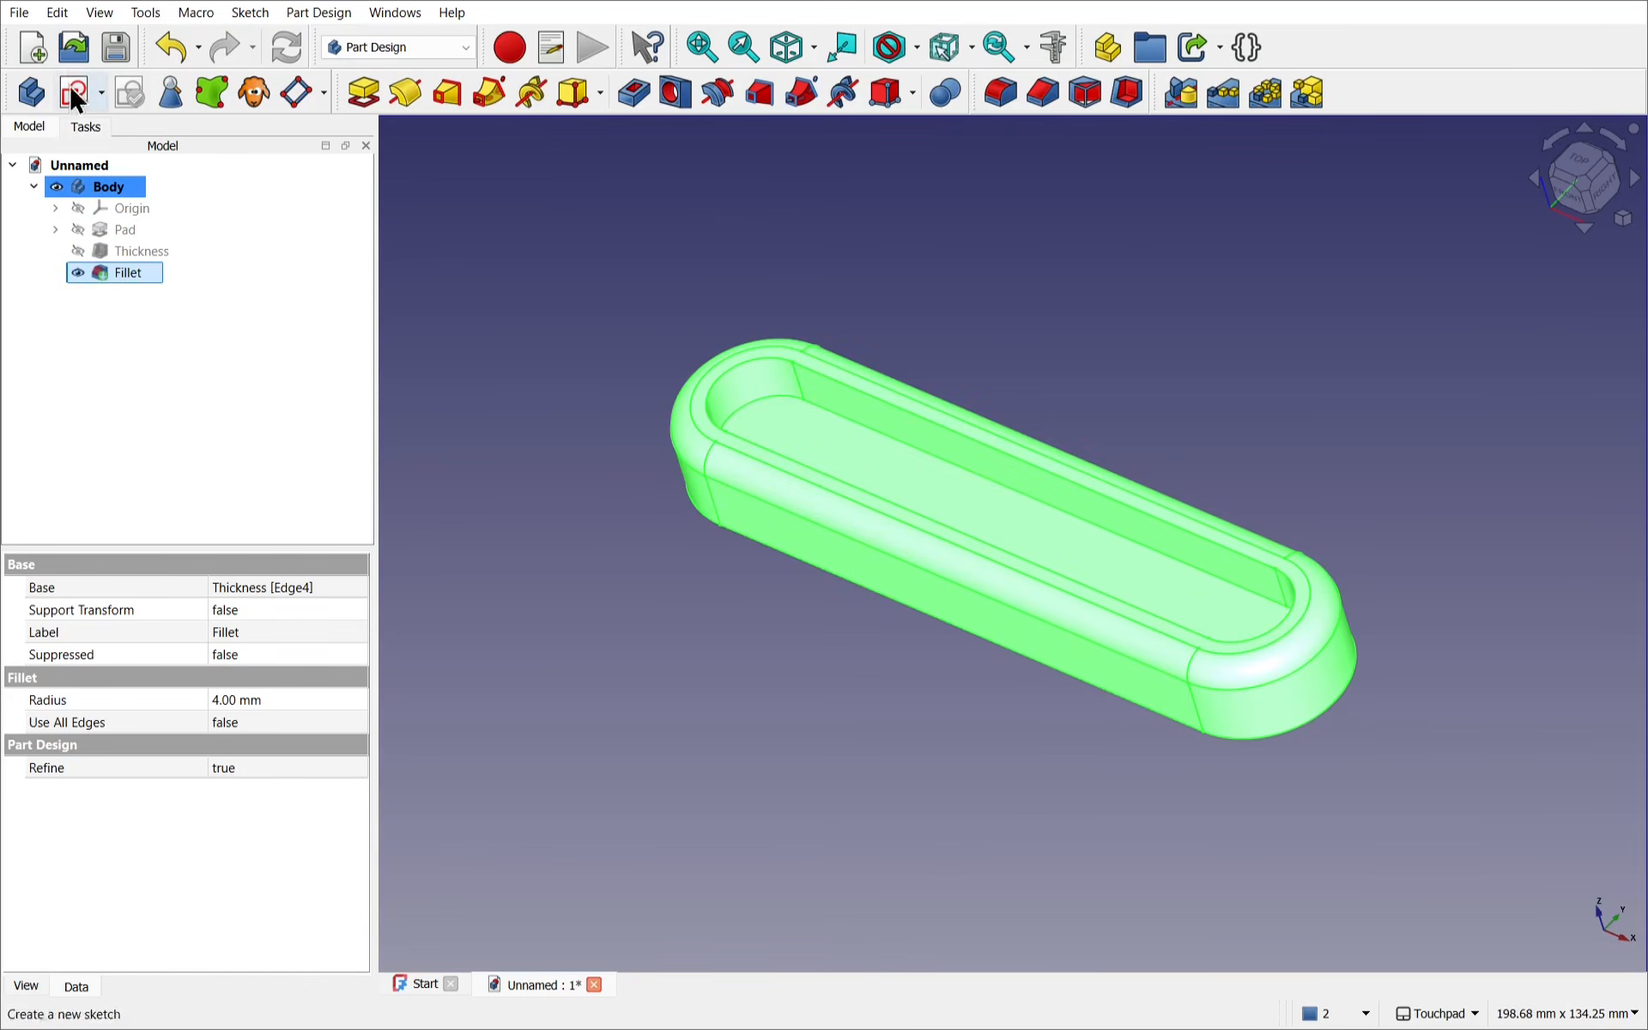
pyautogui.click(25, 15)
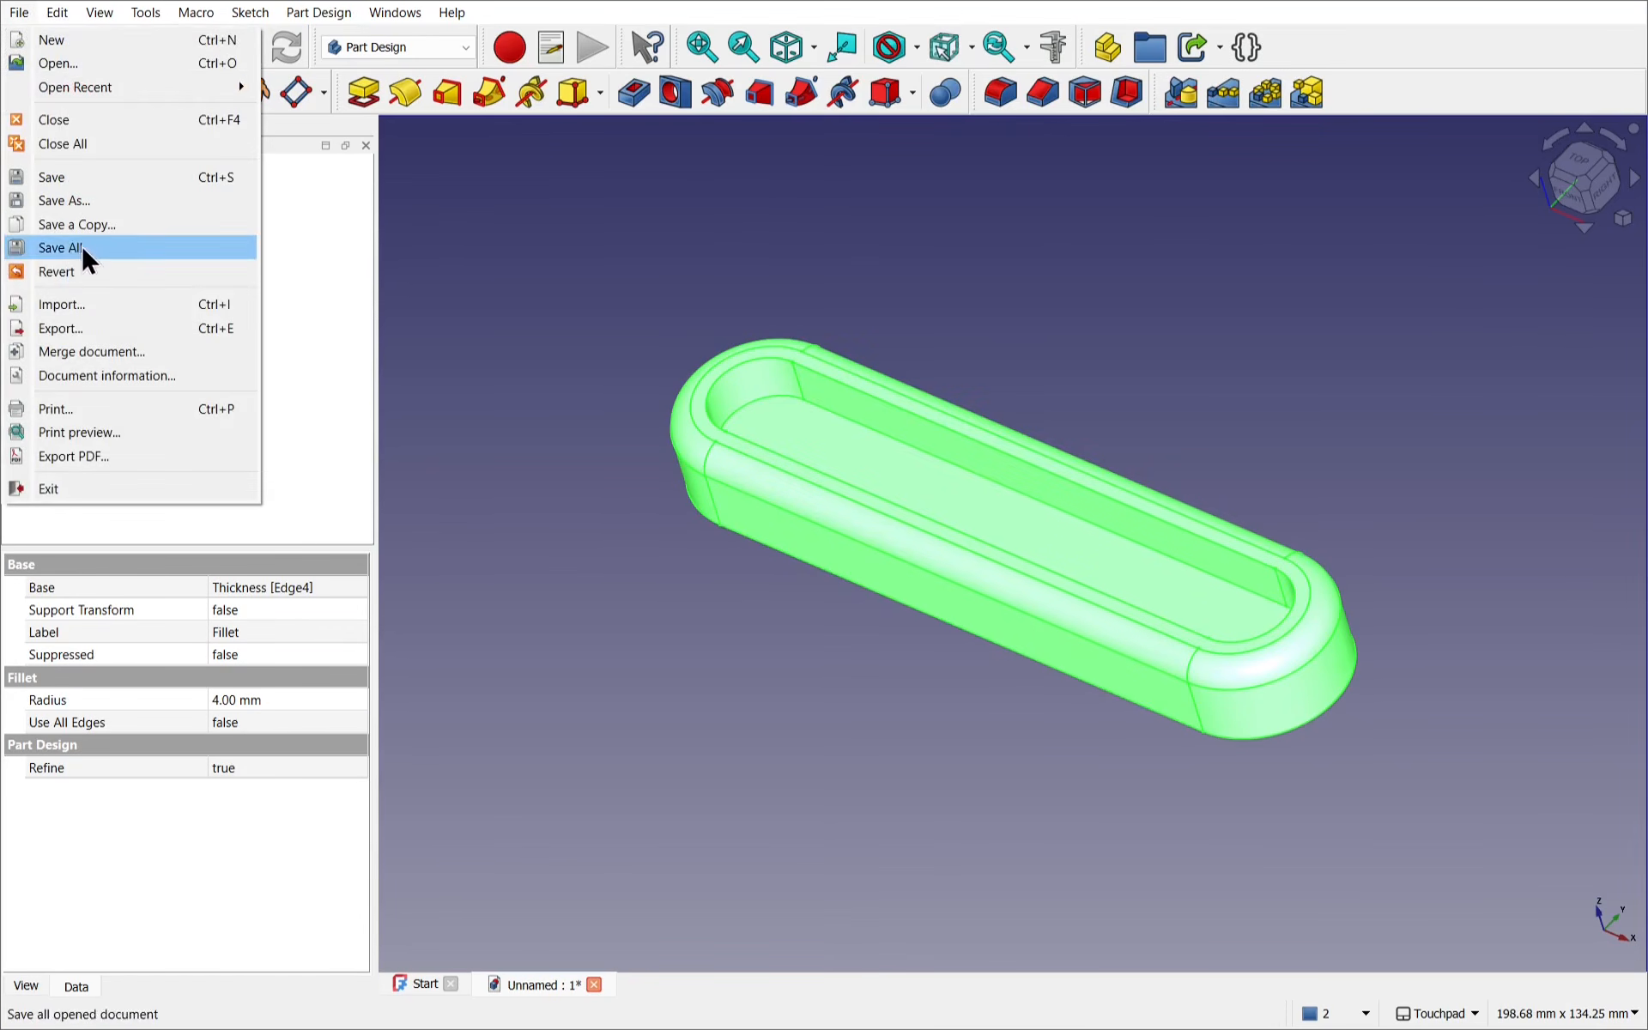
pyautogui.click(113, 328)
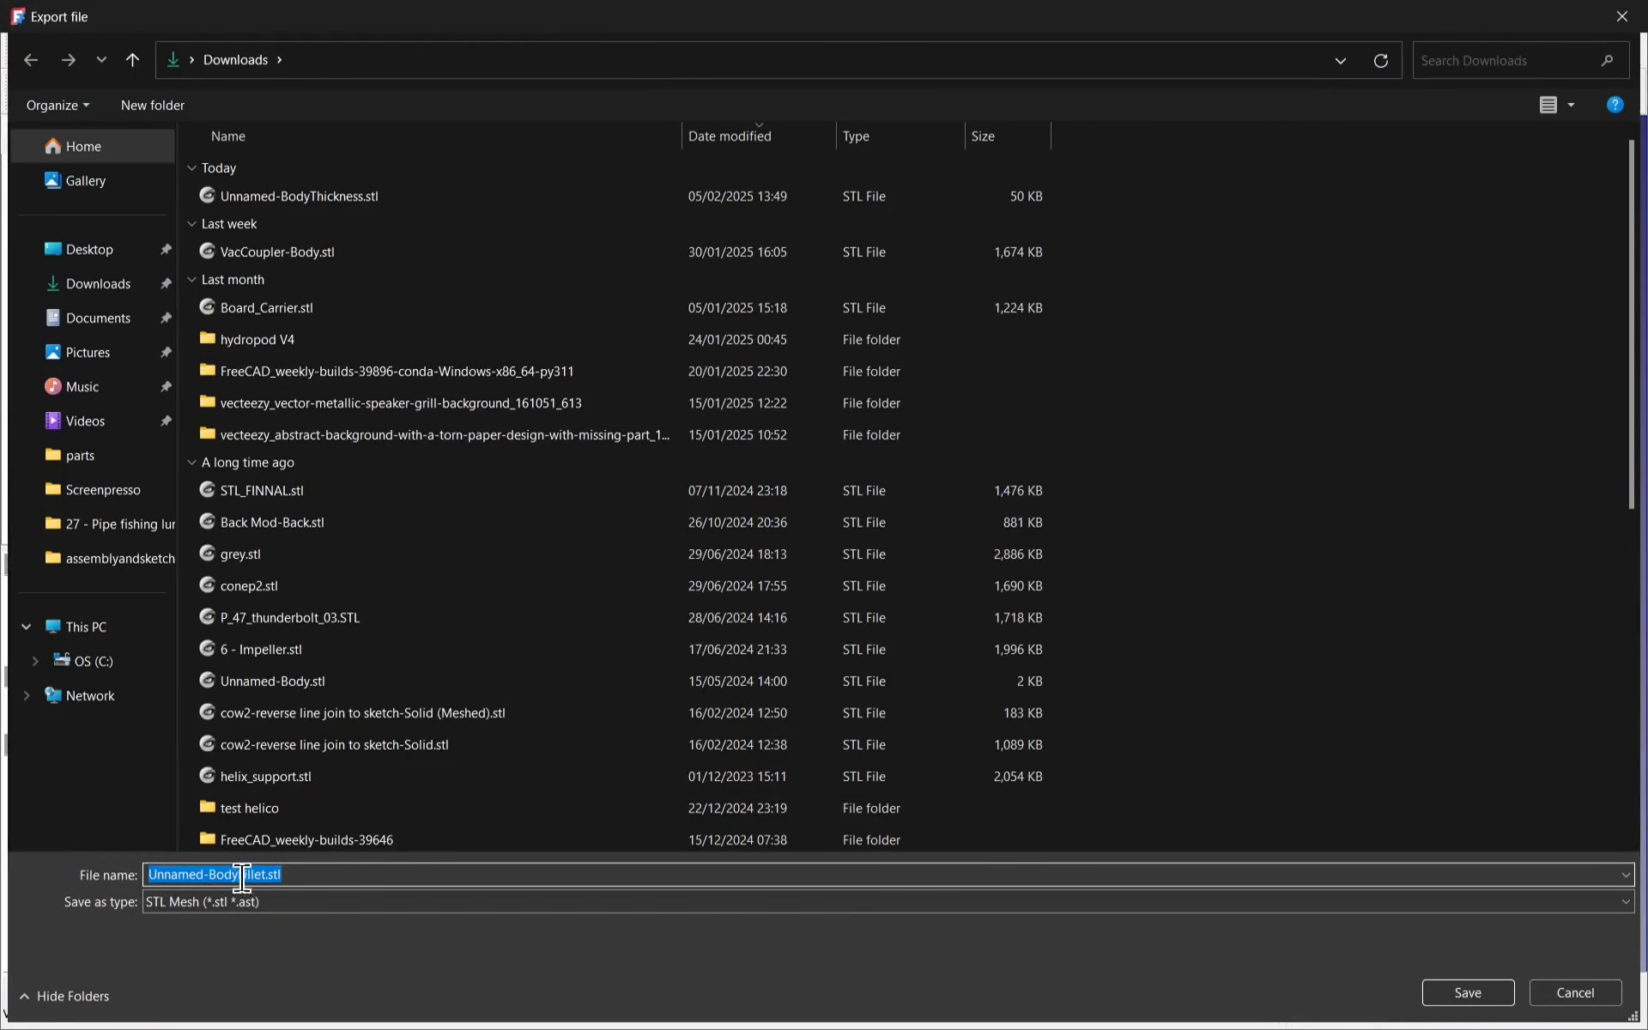
pyautogui.click(1461, 993)
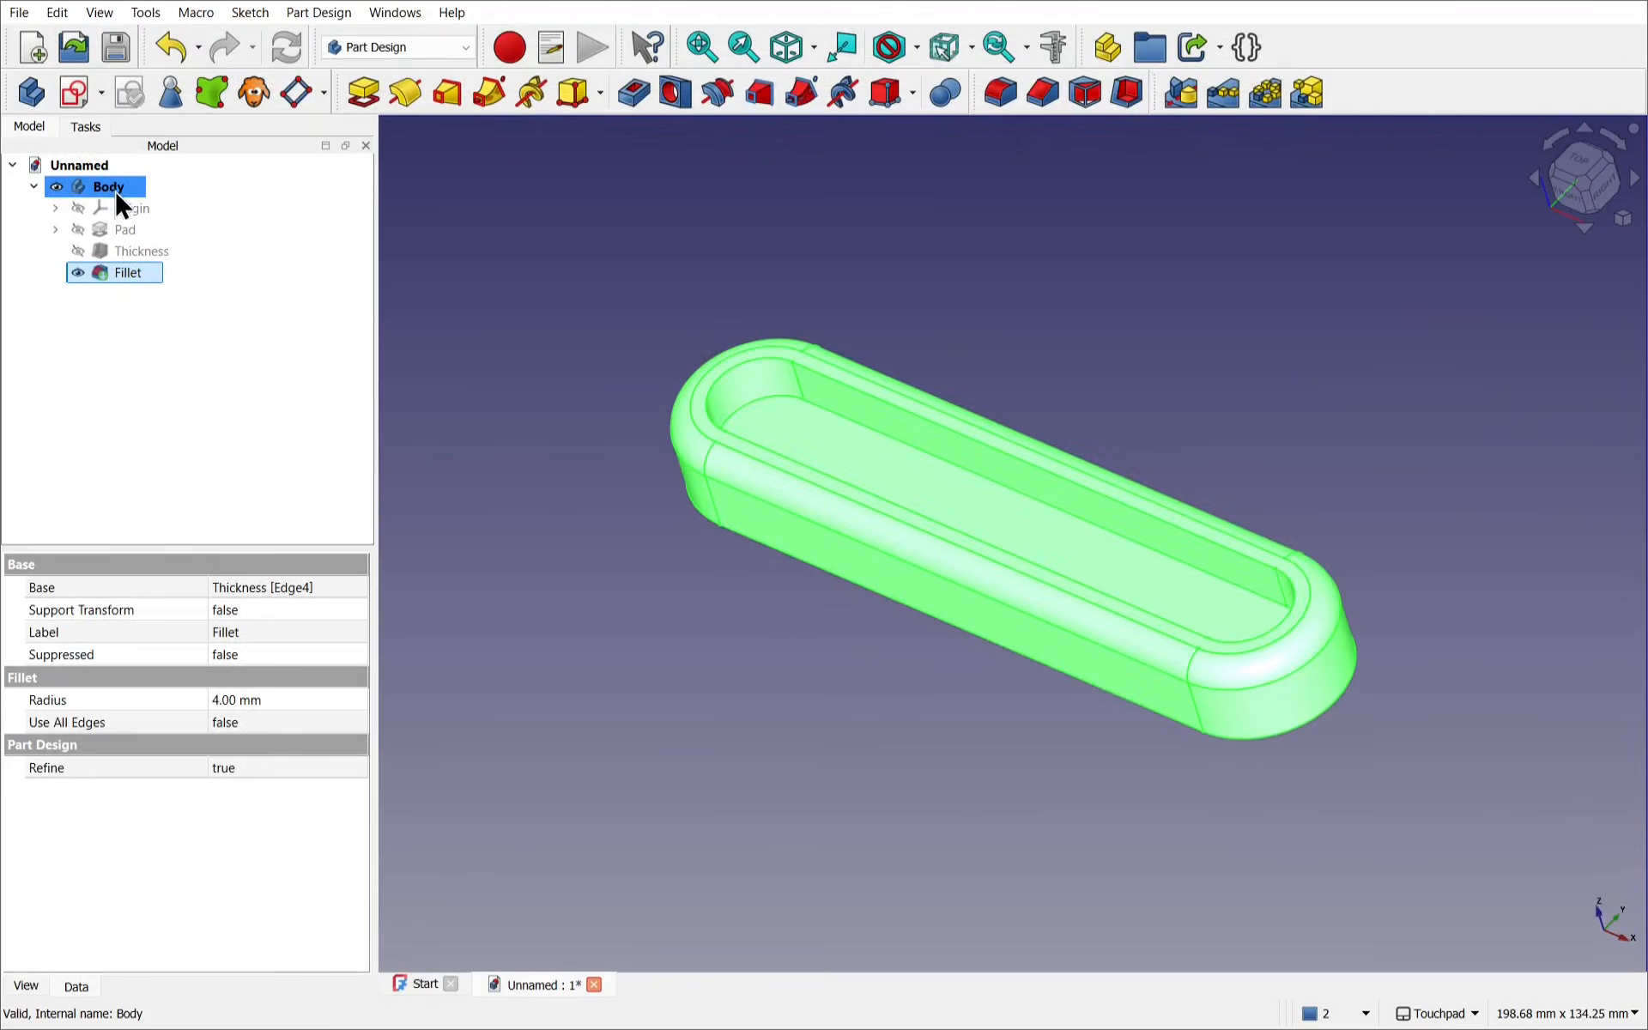
# Step: Hide the Body and import Unnamed-BodyFillet.stl from Downloads to inspect the exported mesh
pyautogui.click(58, 186)
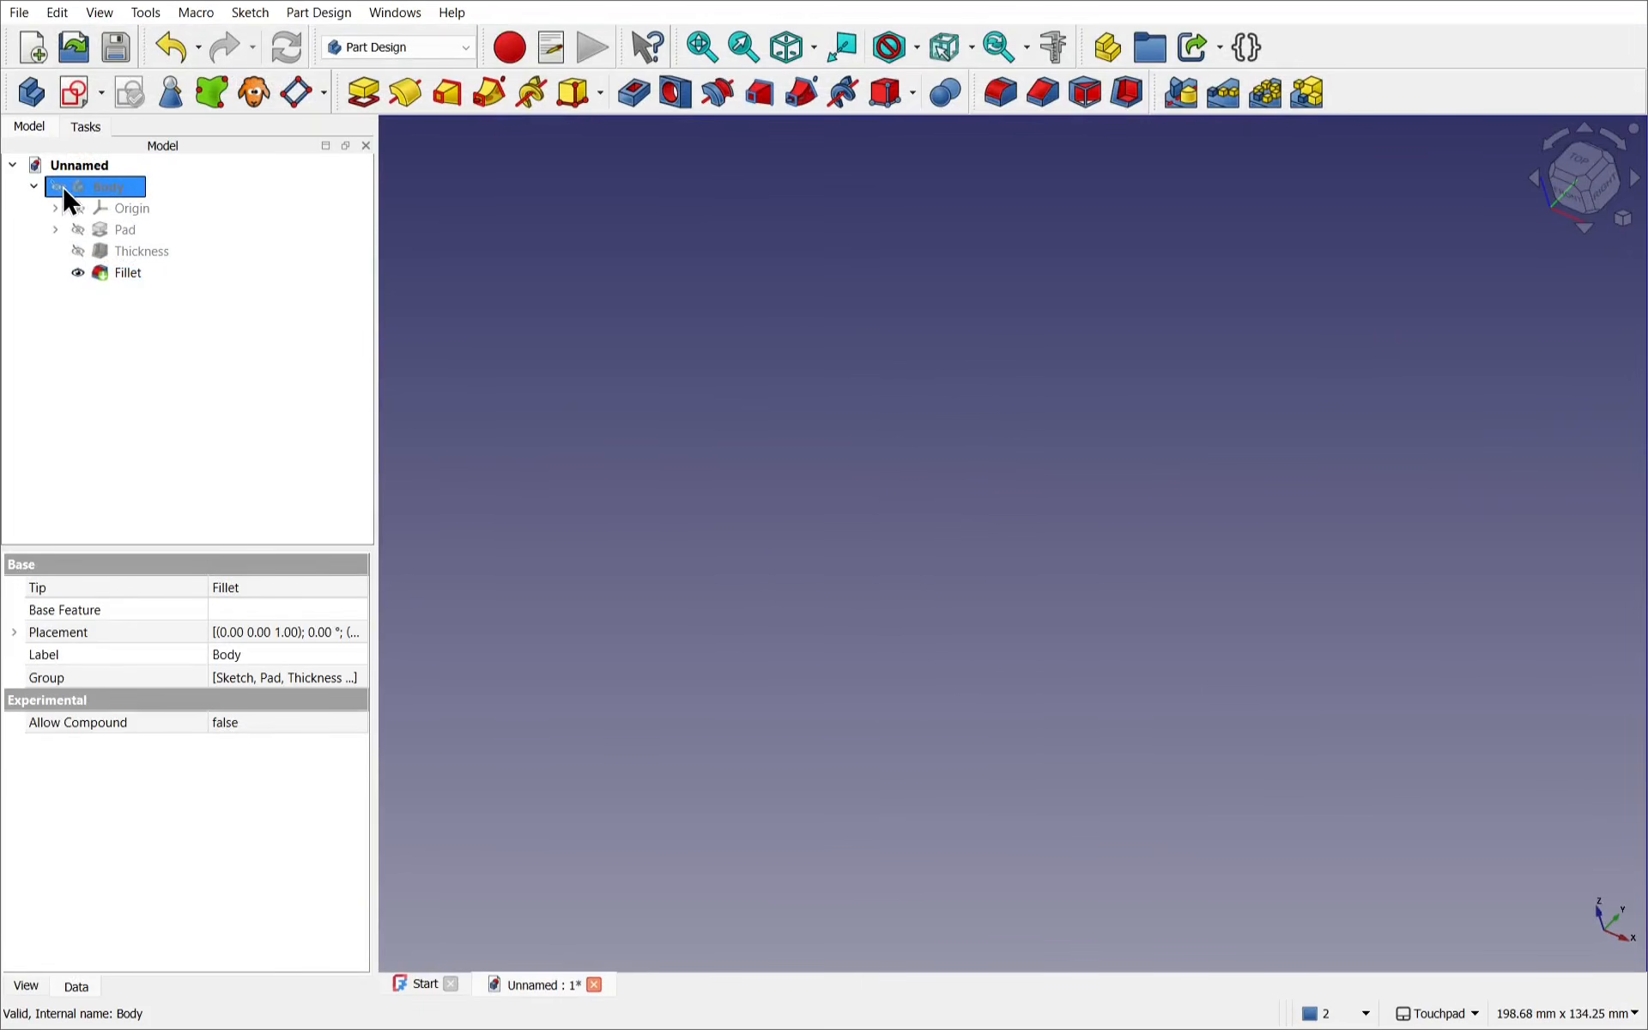
pyautogui.click(19, 12)
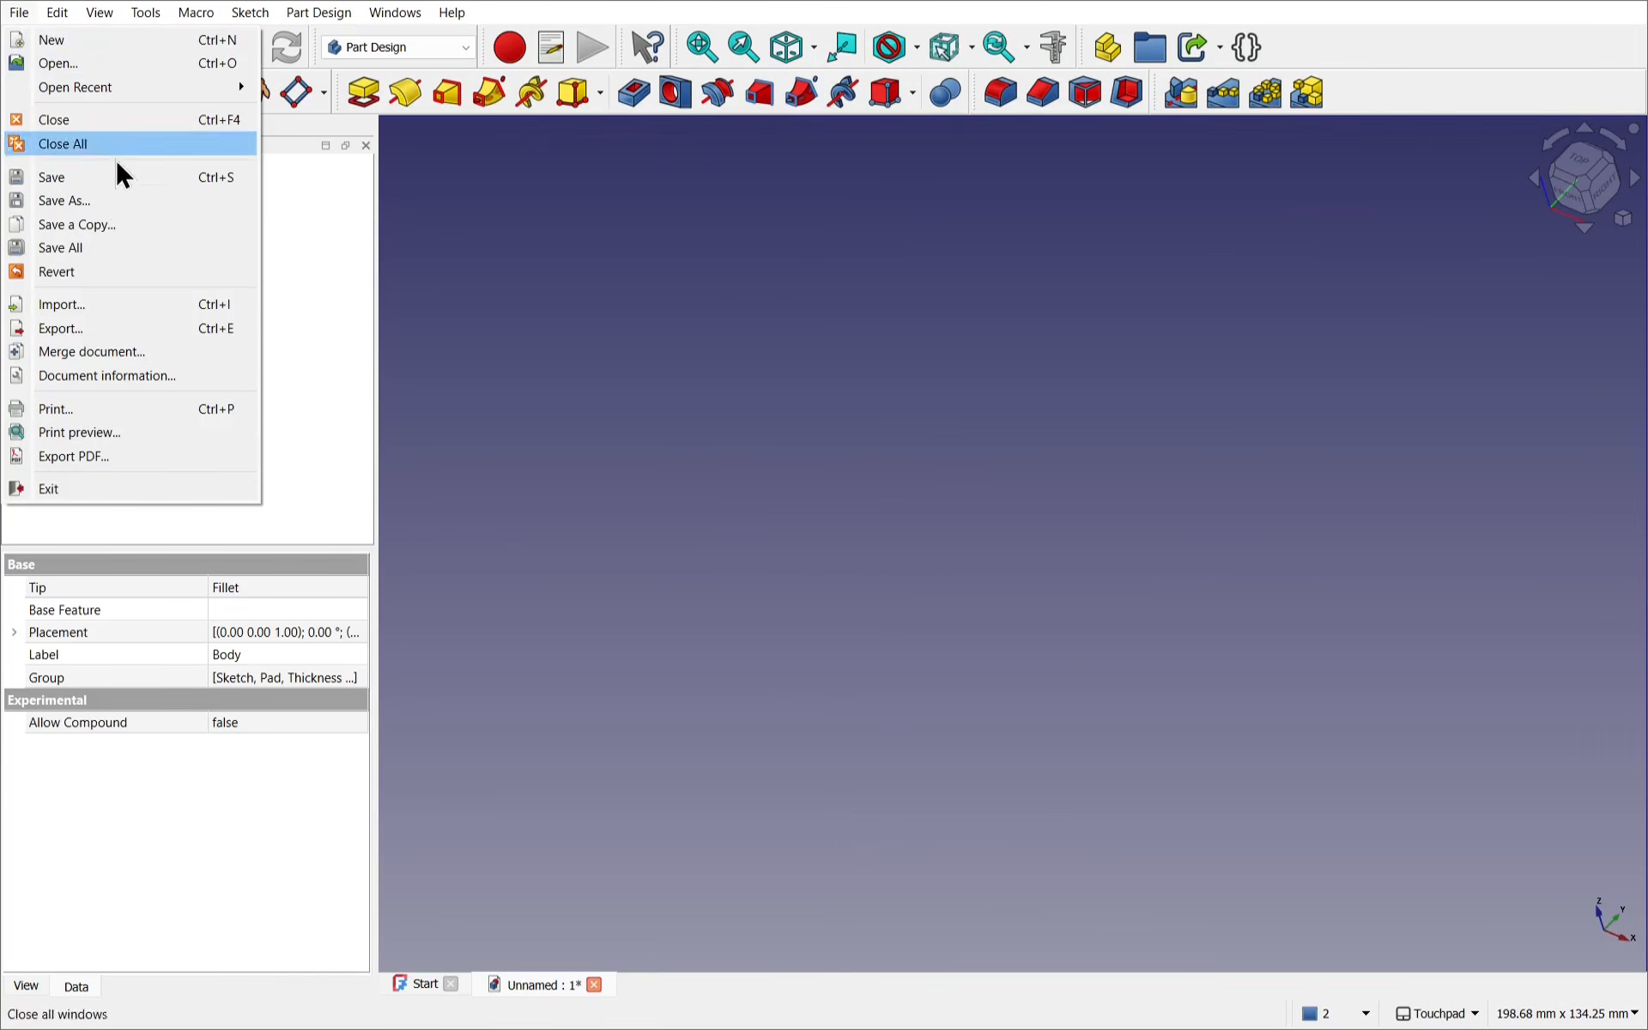
pyautogui.click(136, 299)
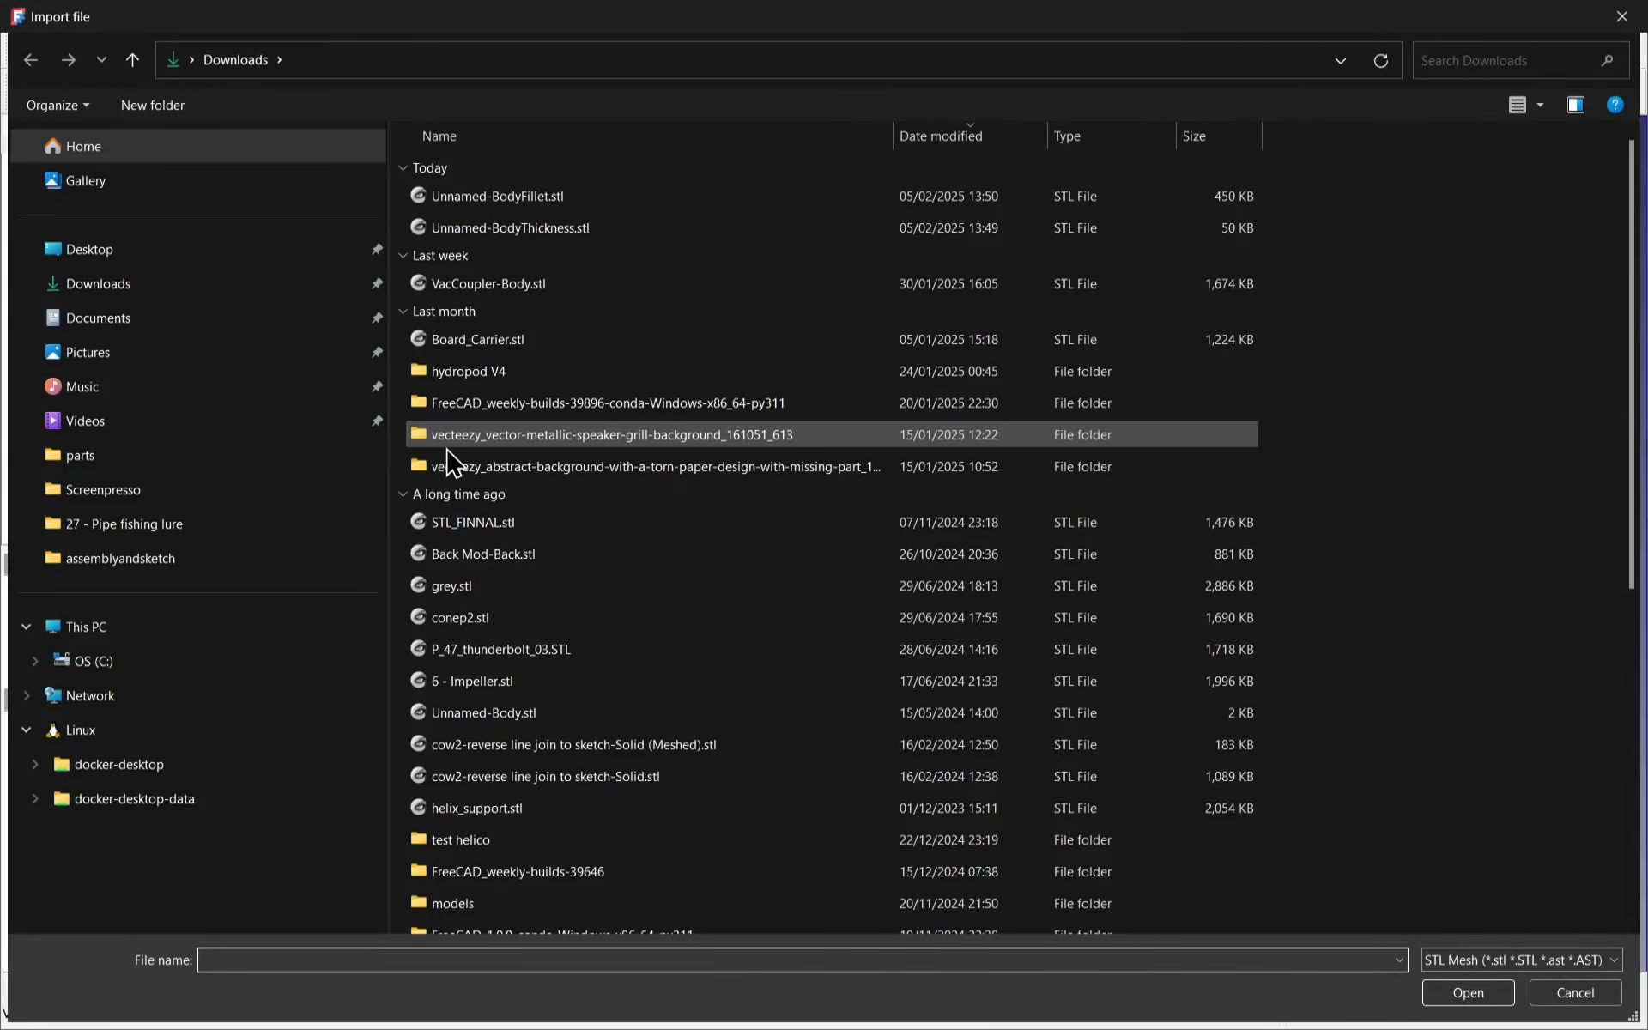
pyautogui.doubleClick(497, 196)
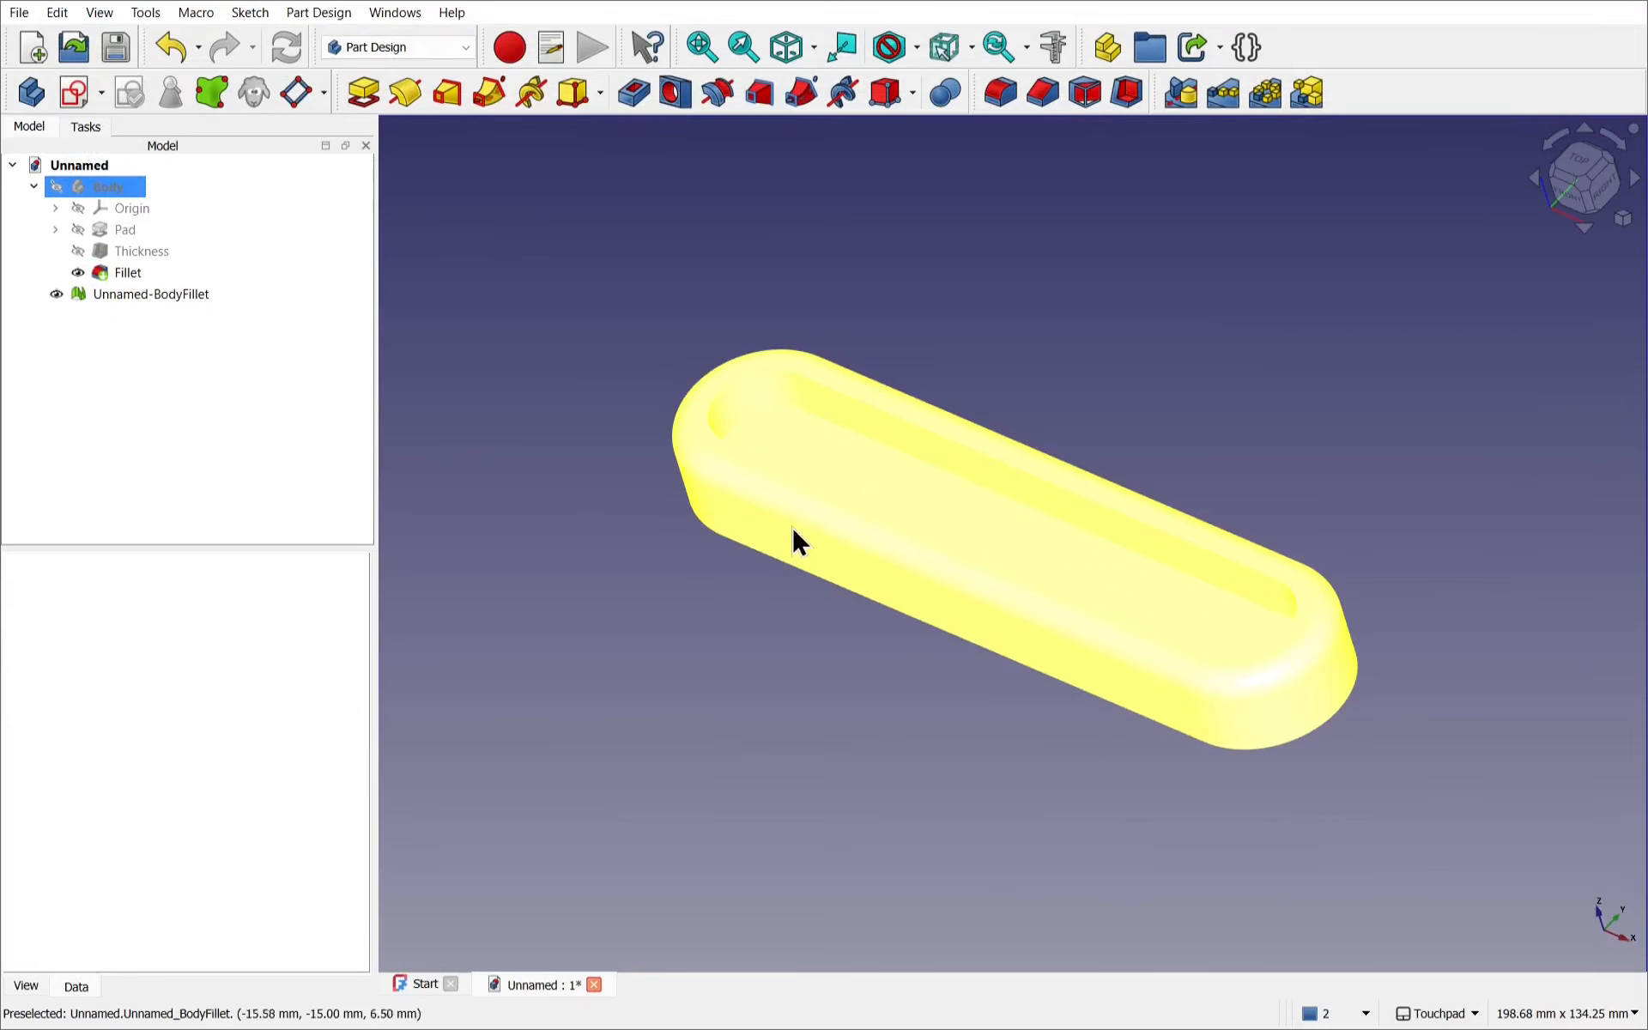
pyautogui.keyDown('alt'); pyautogui.moveTo(738, 663); pyautogui.dragTo(774, 643); pyautogui.keyUp('alt')
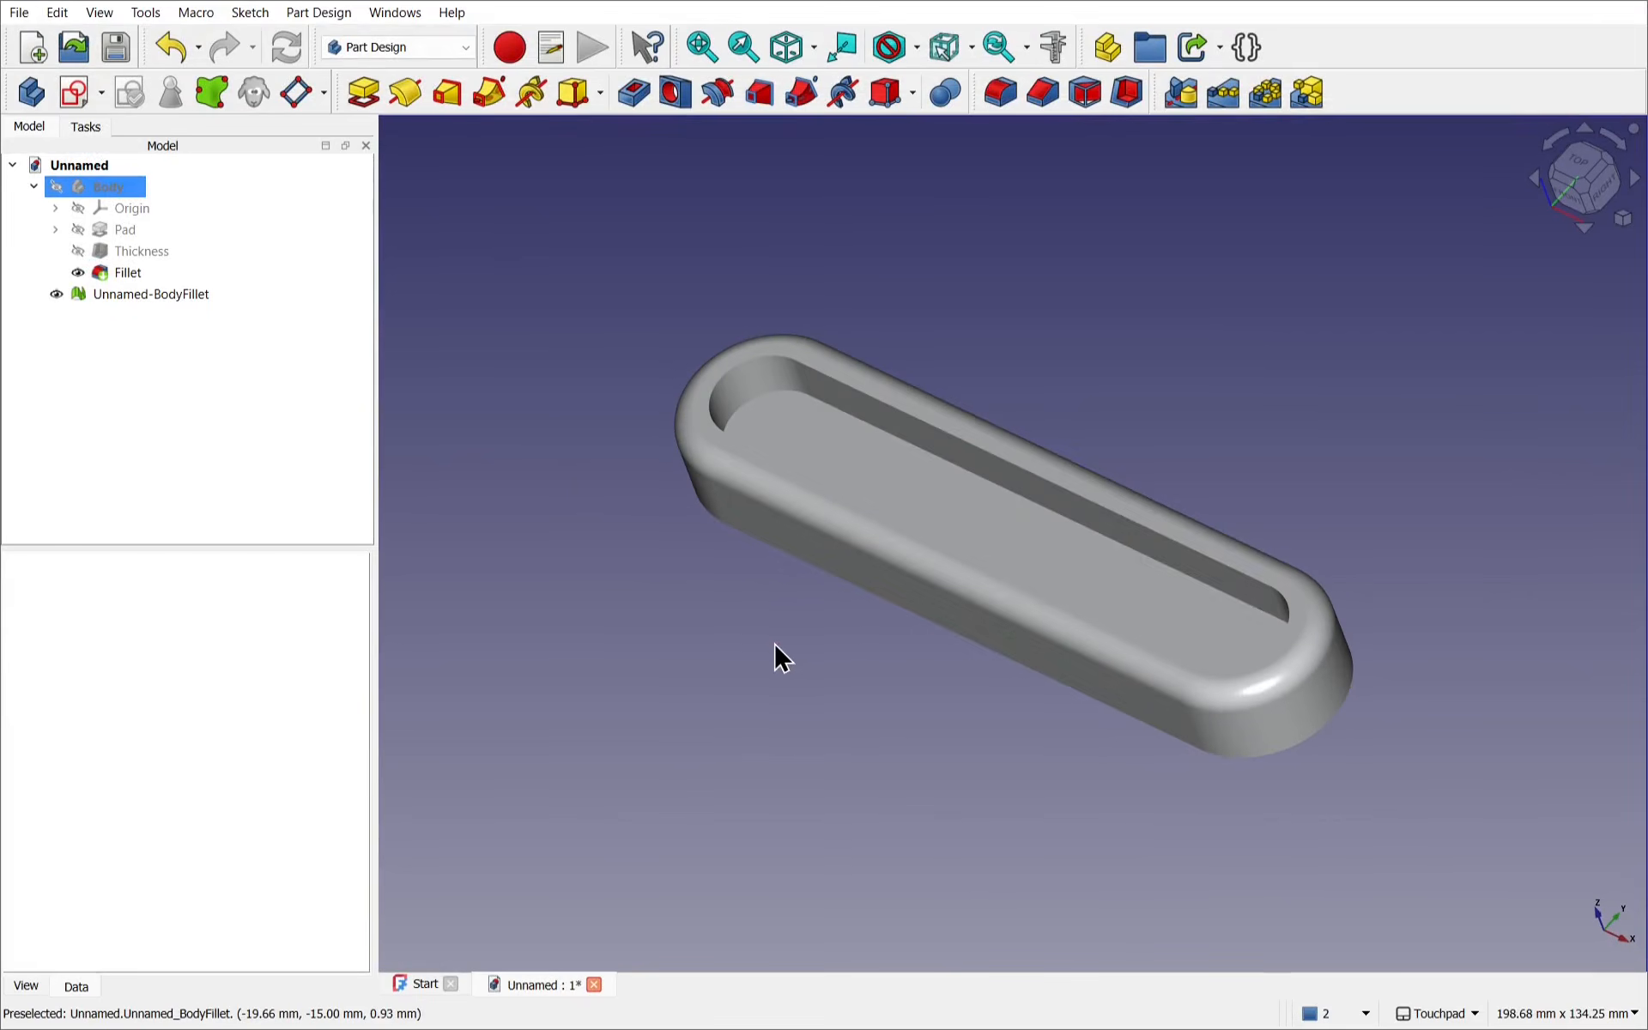
# Step: Delete the imported Unnamed-BodyFillet mesh and make the Body visible again
pyautogui.click(179, 294)
pyautogui.press('Delete')
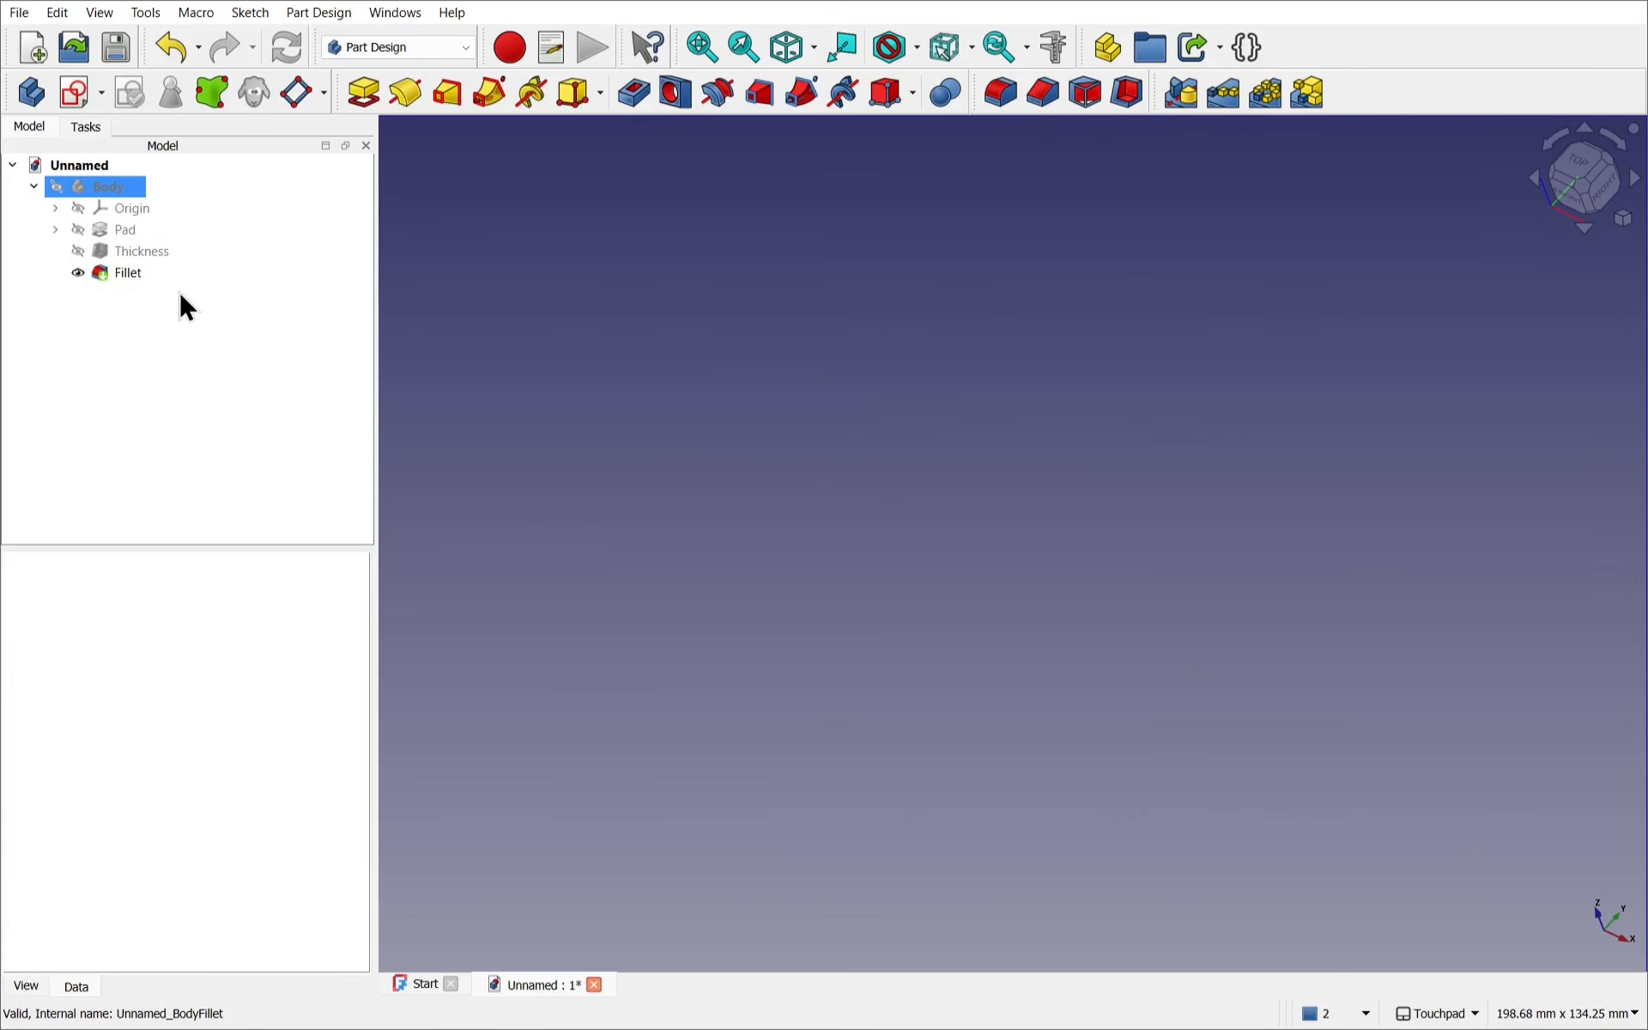
pyautogui.click(101, 188)
pyautogui.press('space')
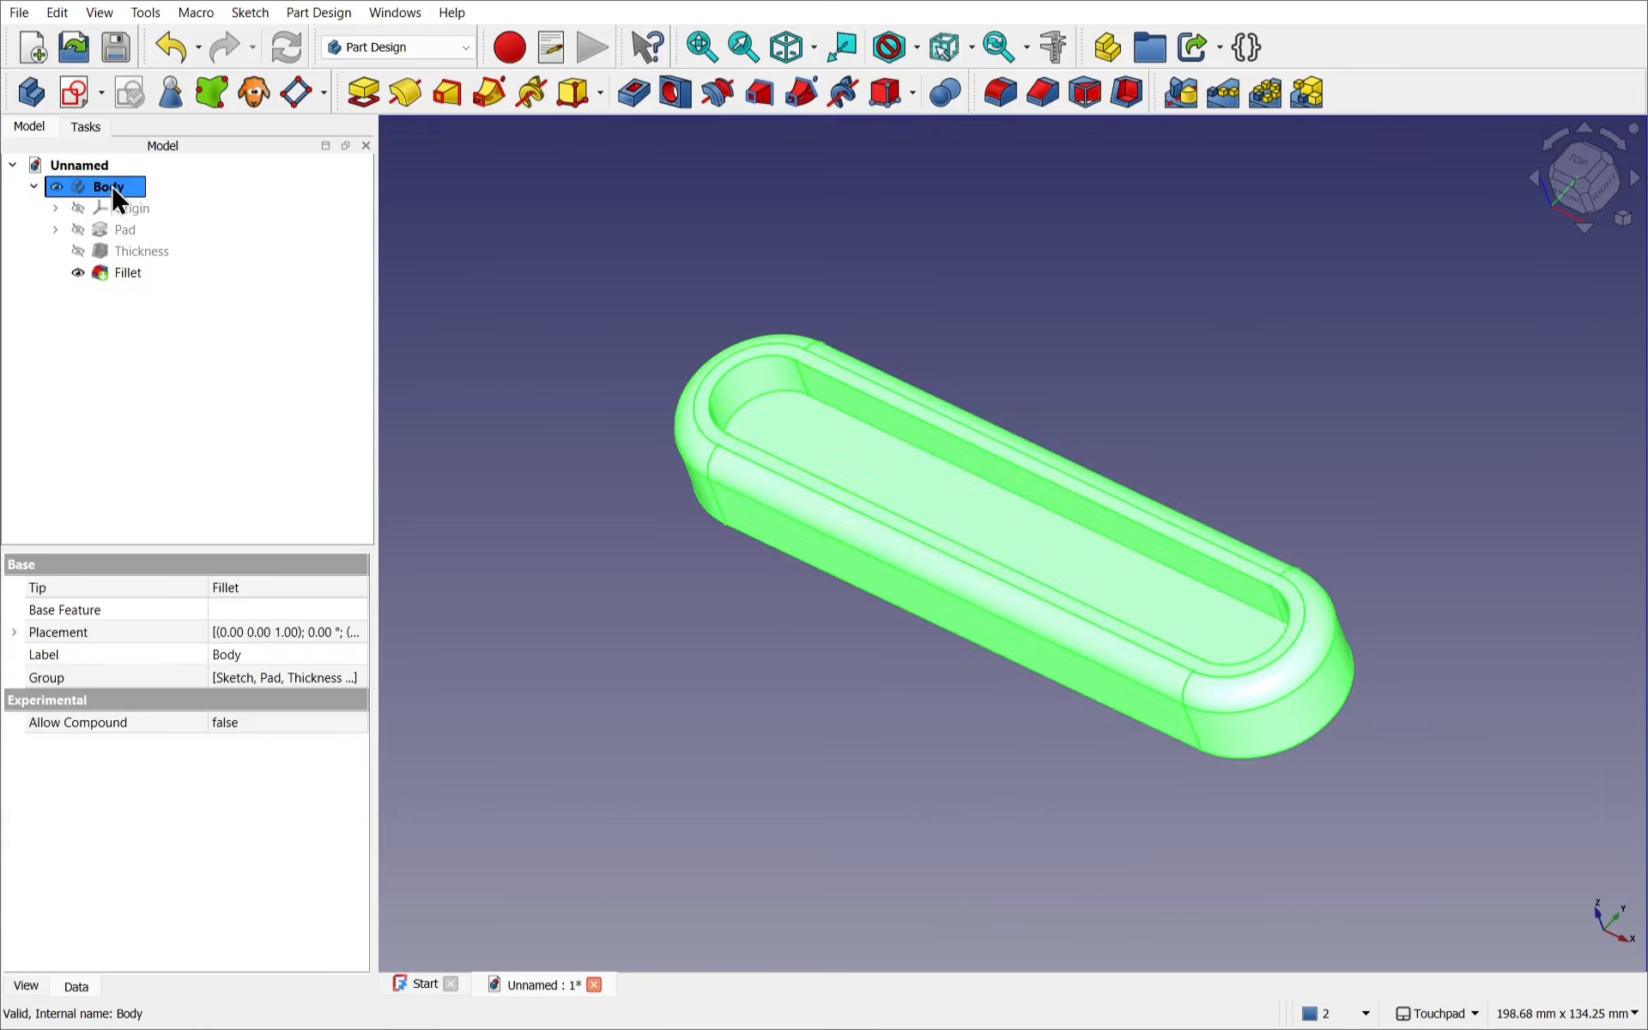
pyautogui.click(497, 277)
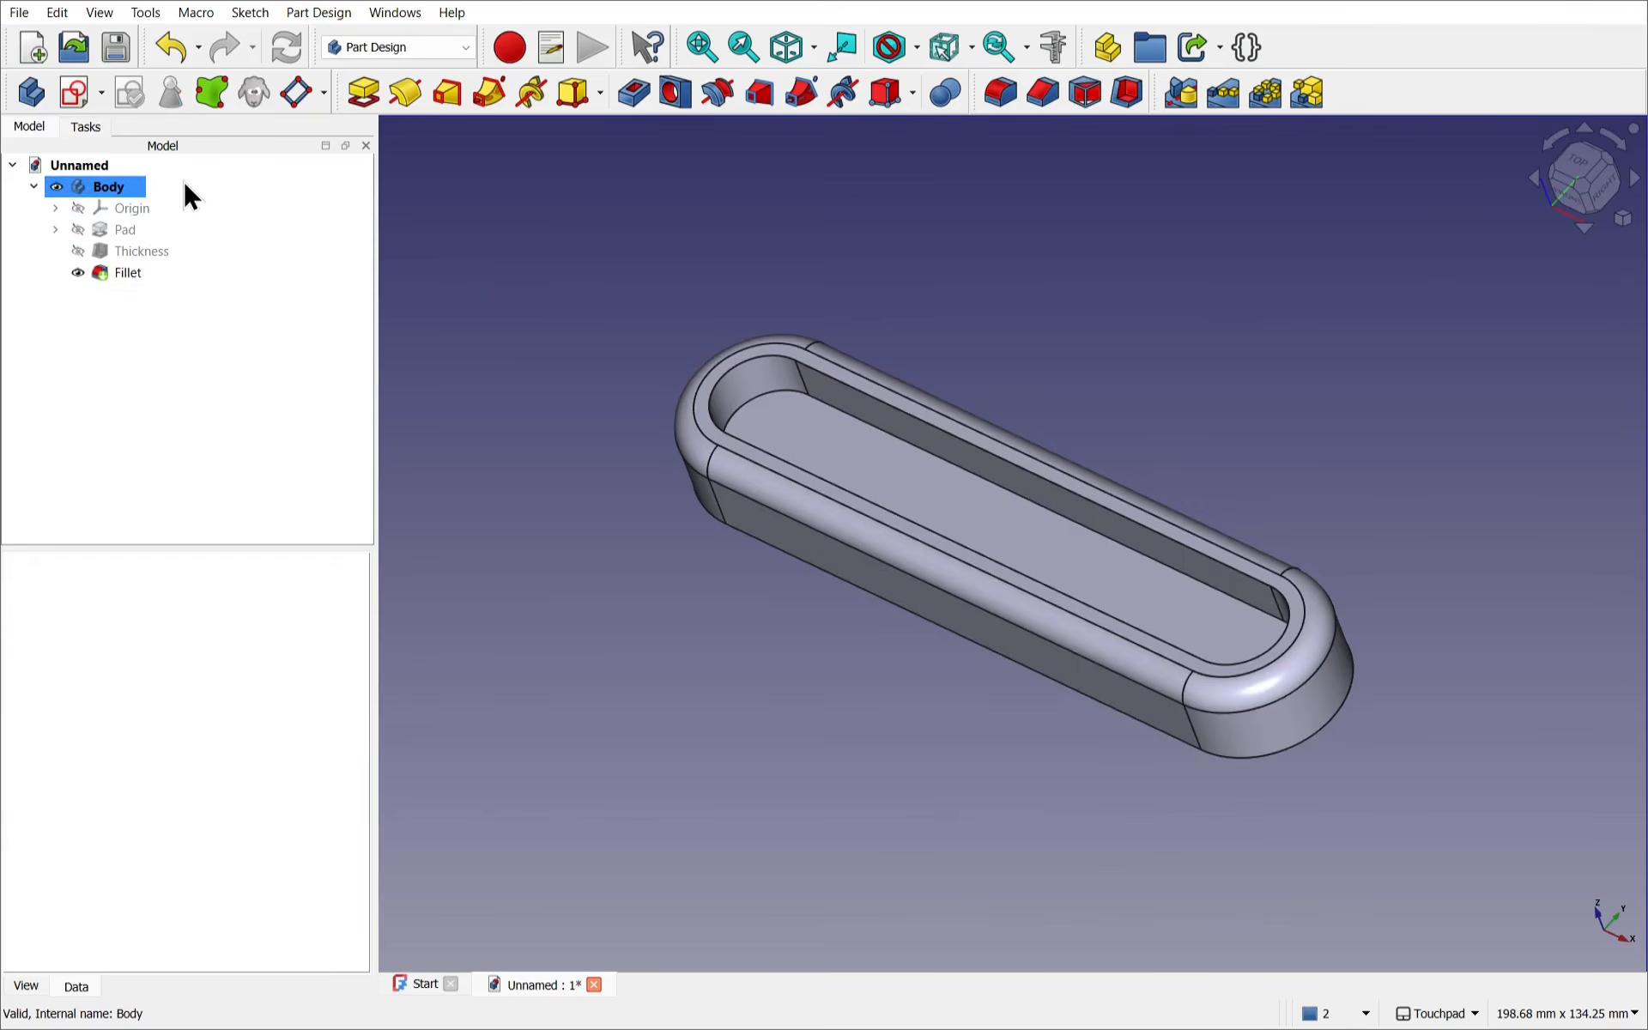
# Step: Export the whole Body to Downloads as the STL mesh Unnamed-Body.stl, replacing the existing file
pyautogui.click(114, 184)
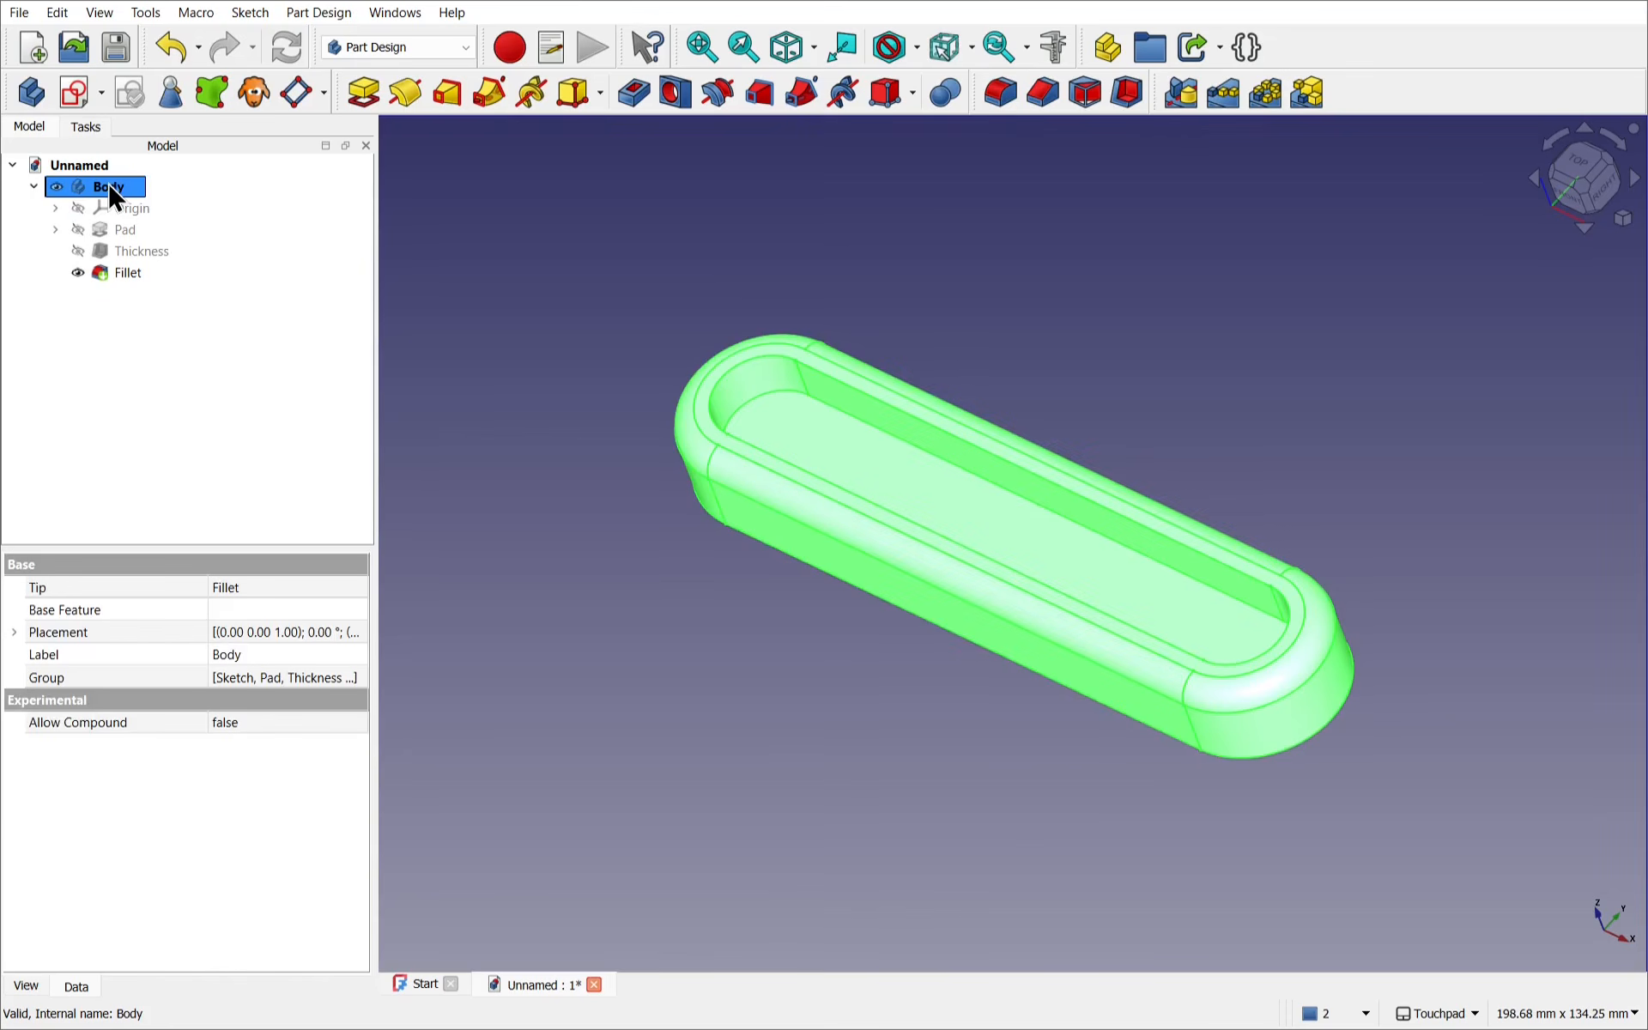
pyautogui.click(20, 14)
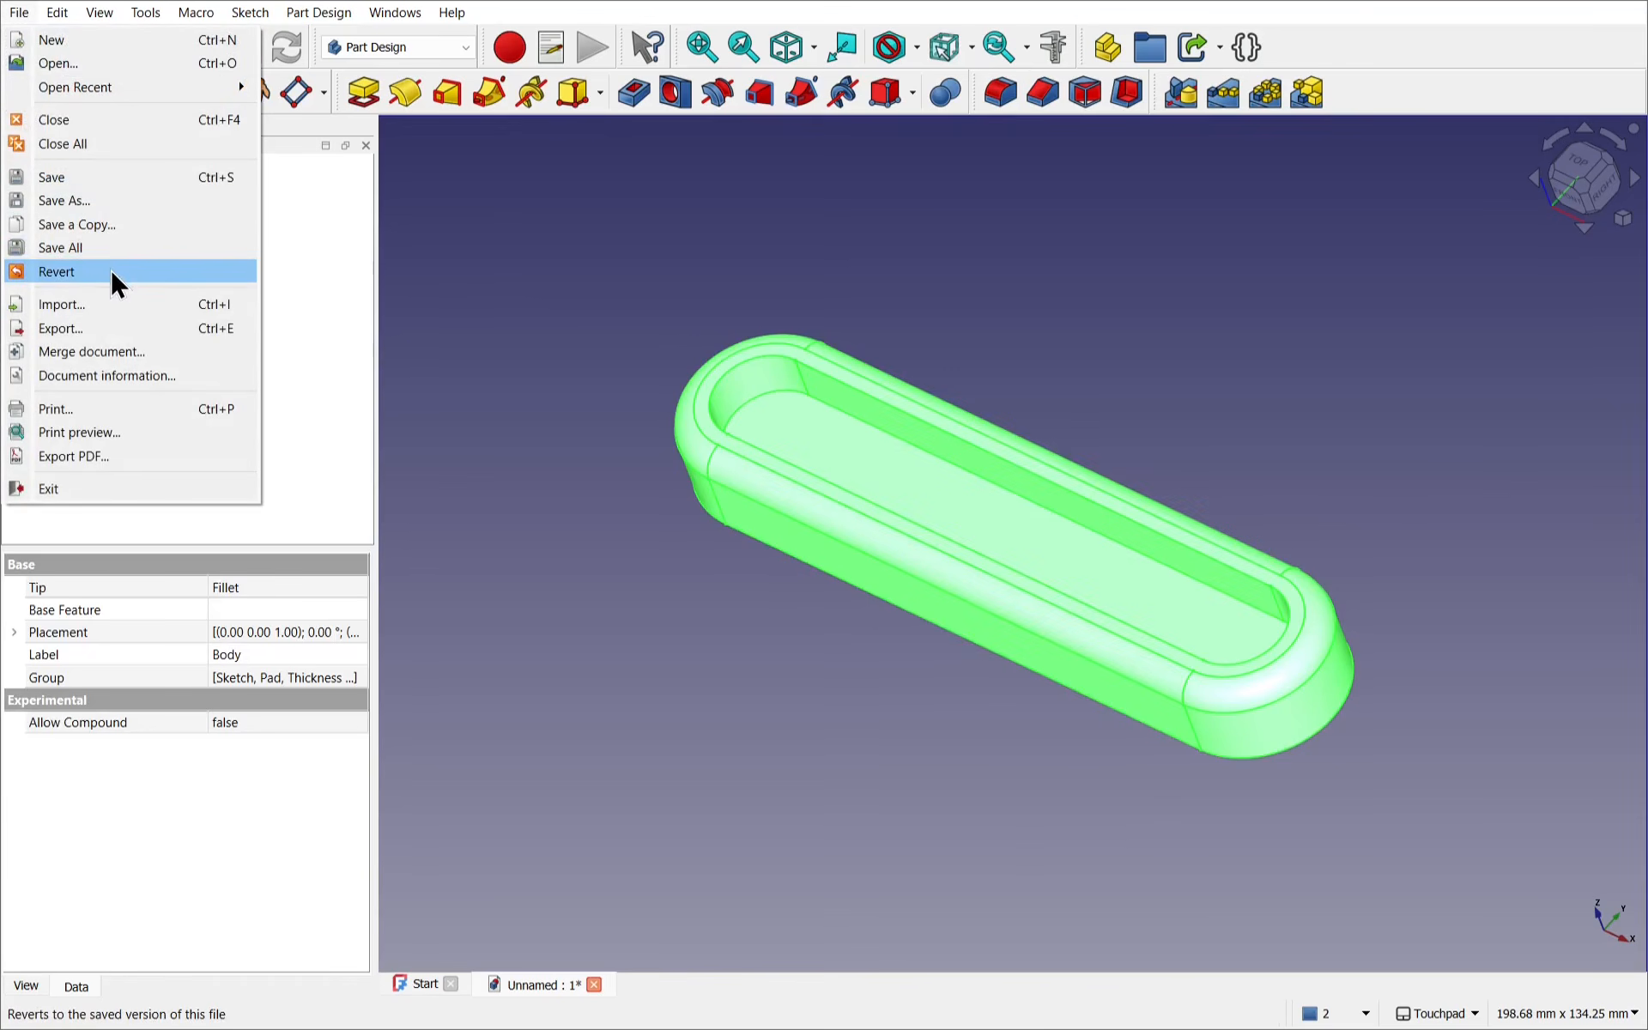
pyautogui.click(133, 329)
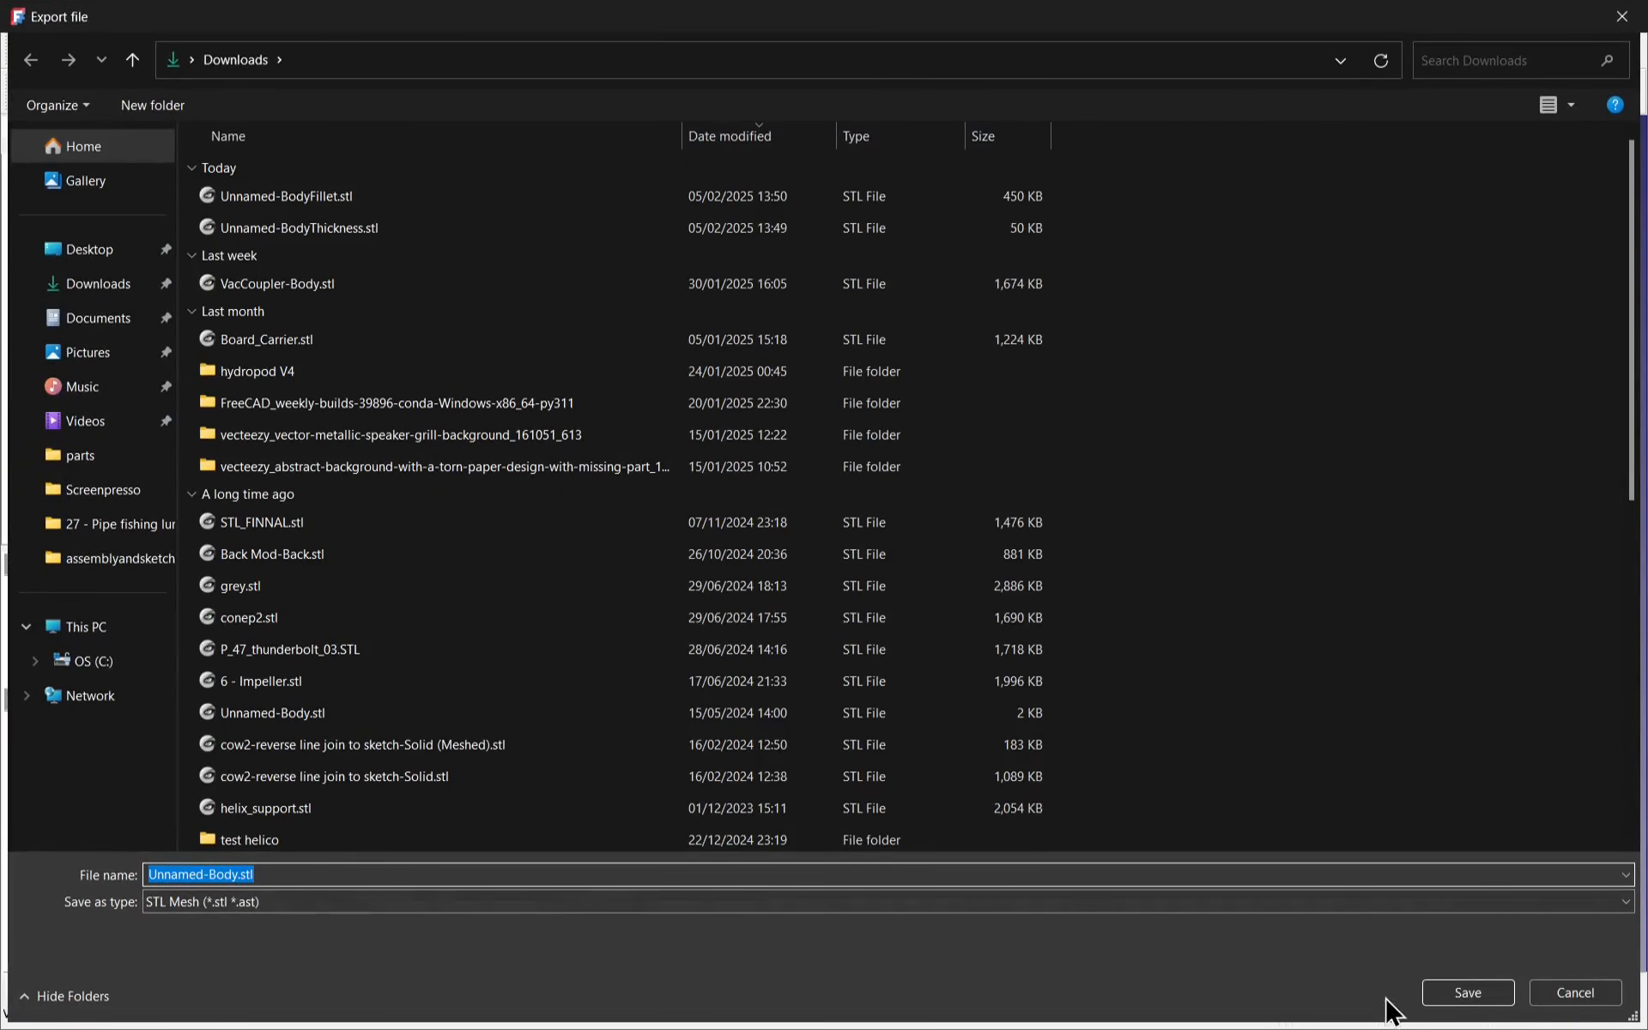
pyautogui.click(1468, 993)
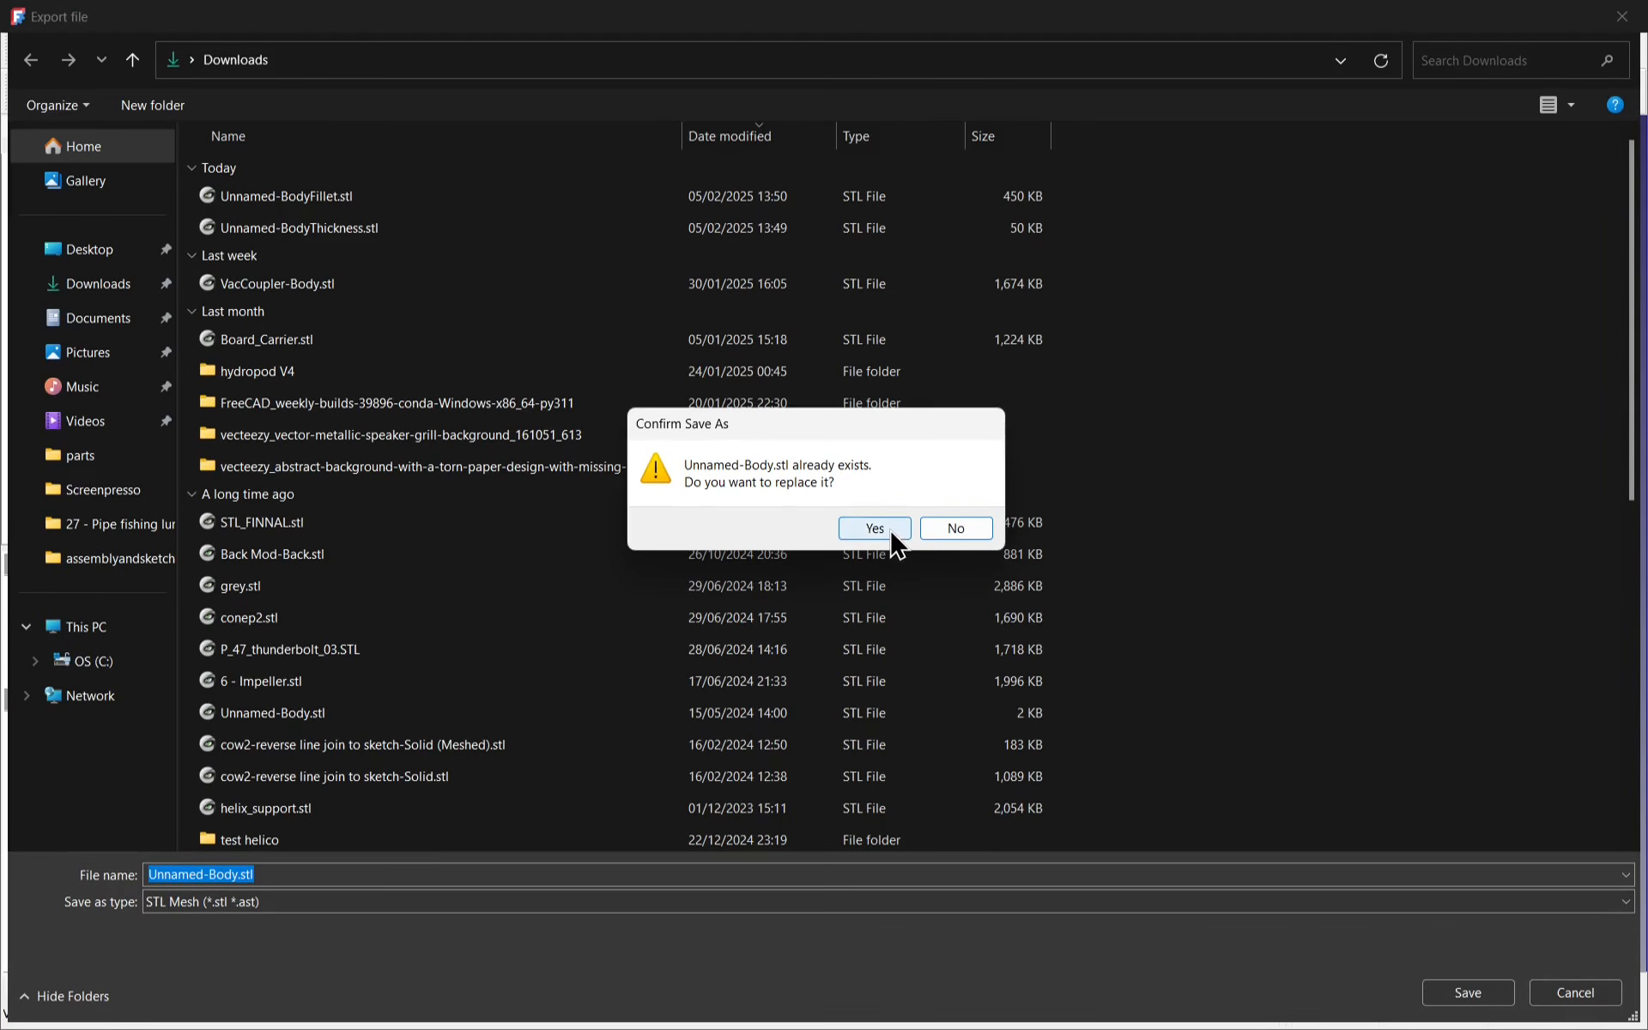
pyautogui.click(894, 533)
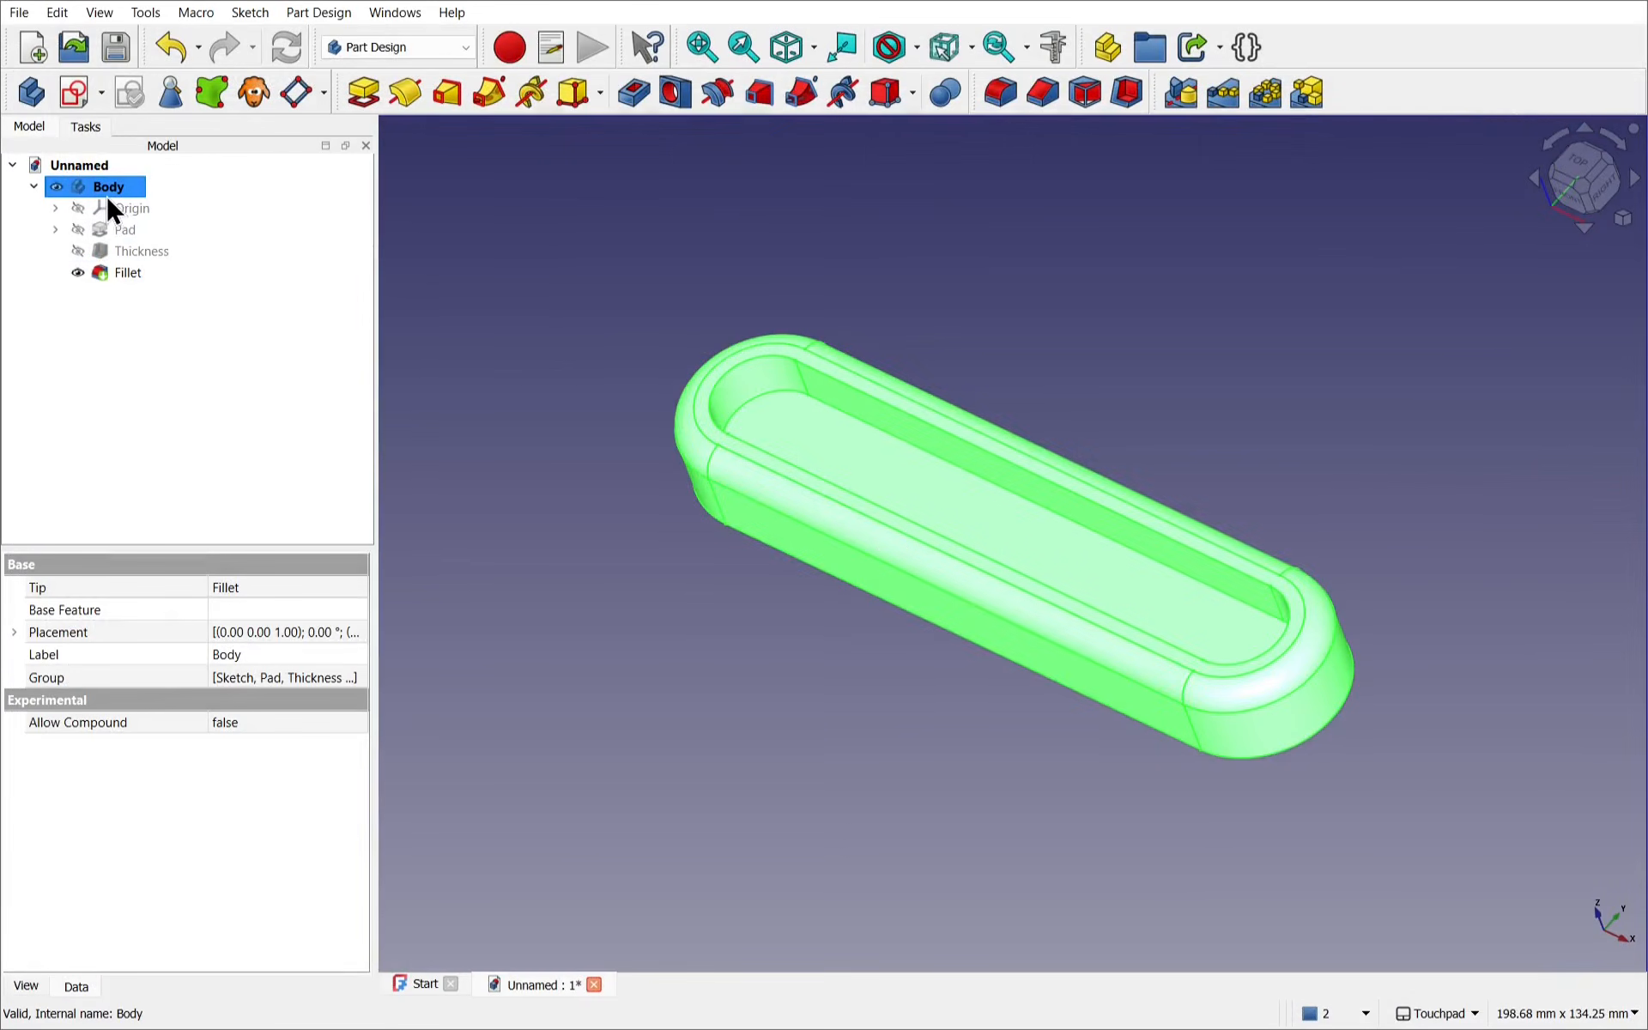
# Step: Hide the Body and import Unnamed-Body.stl from Downloads as a mesh
pyautogui.click(58, 187)
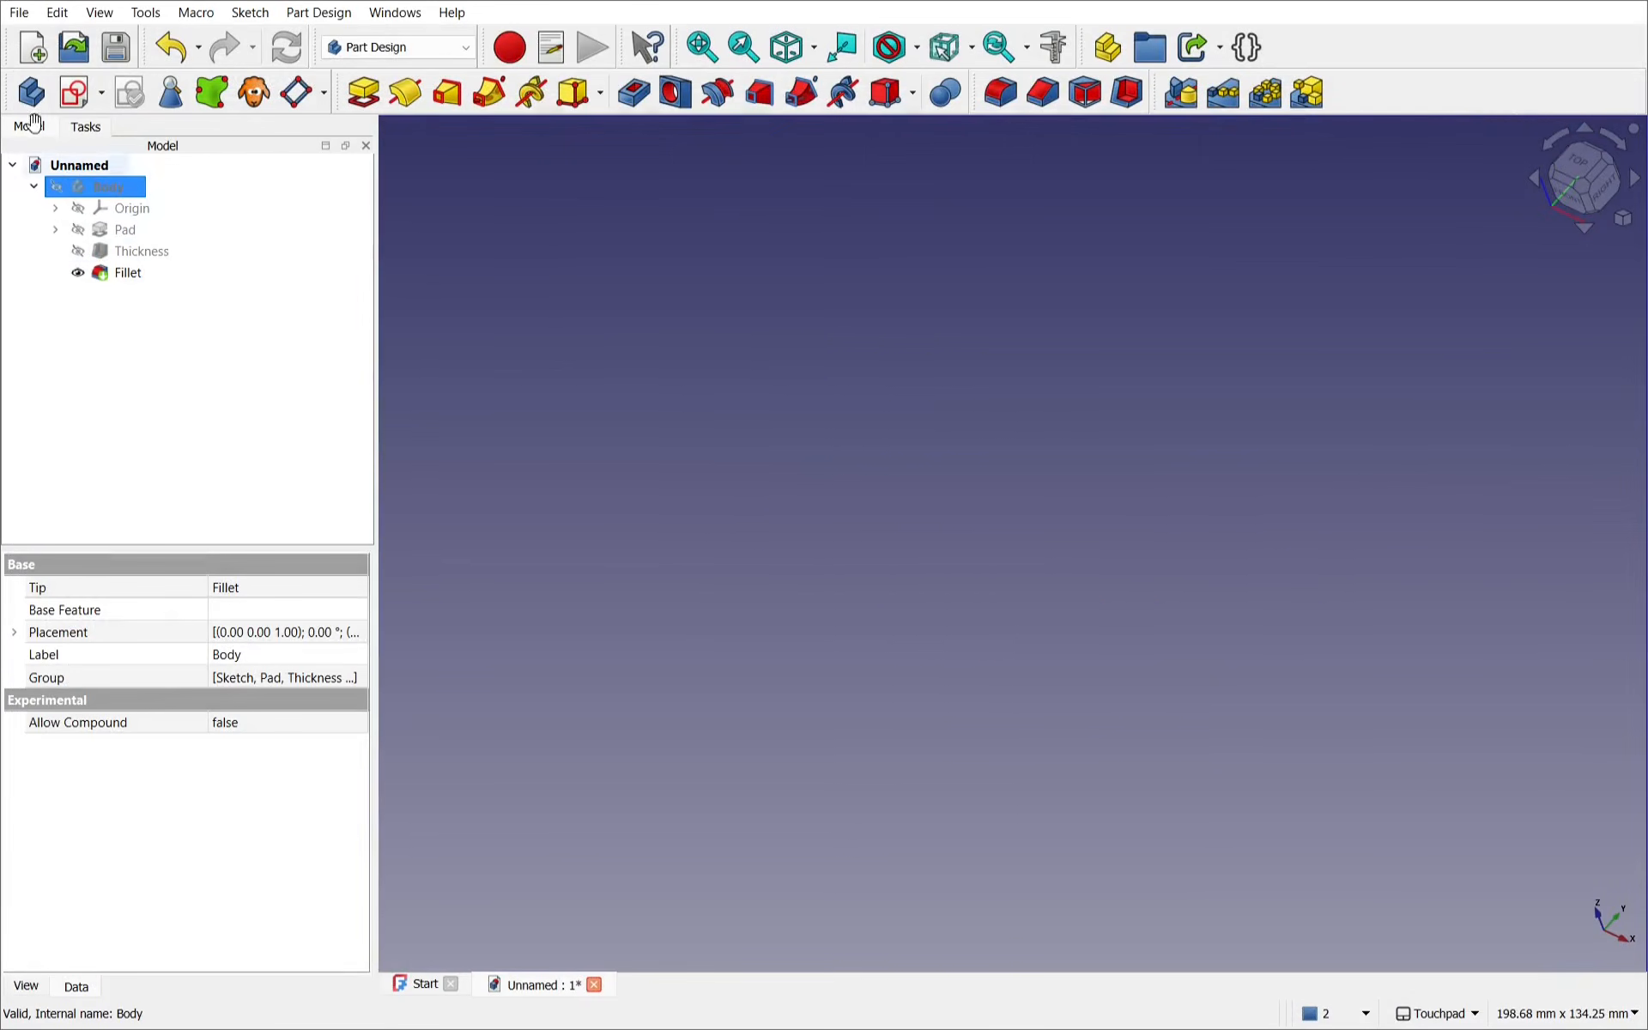
pyautogui.click(19, 11)
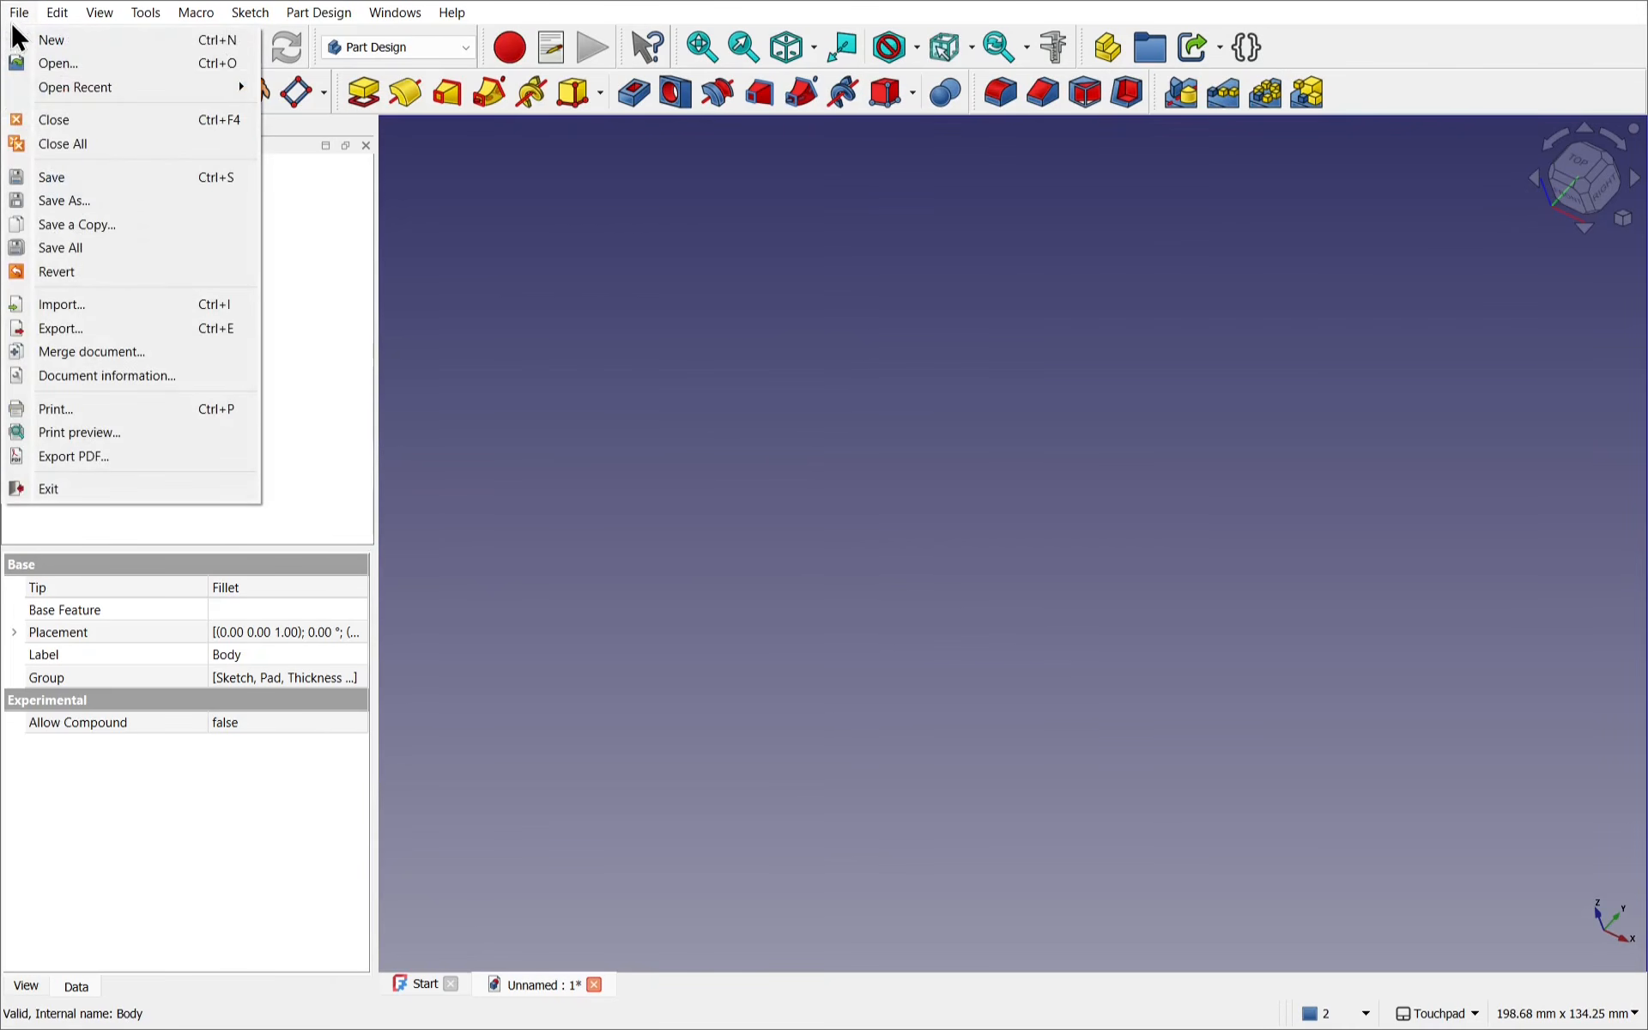
pyautogui.click(75, 302)
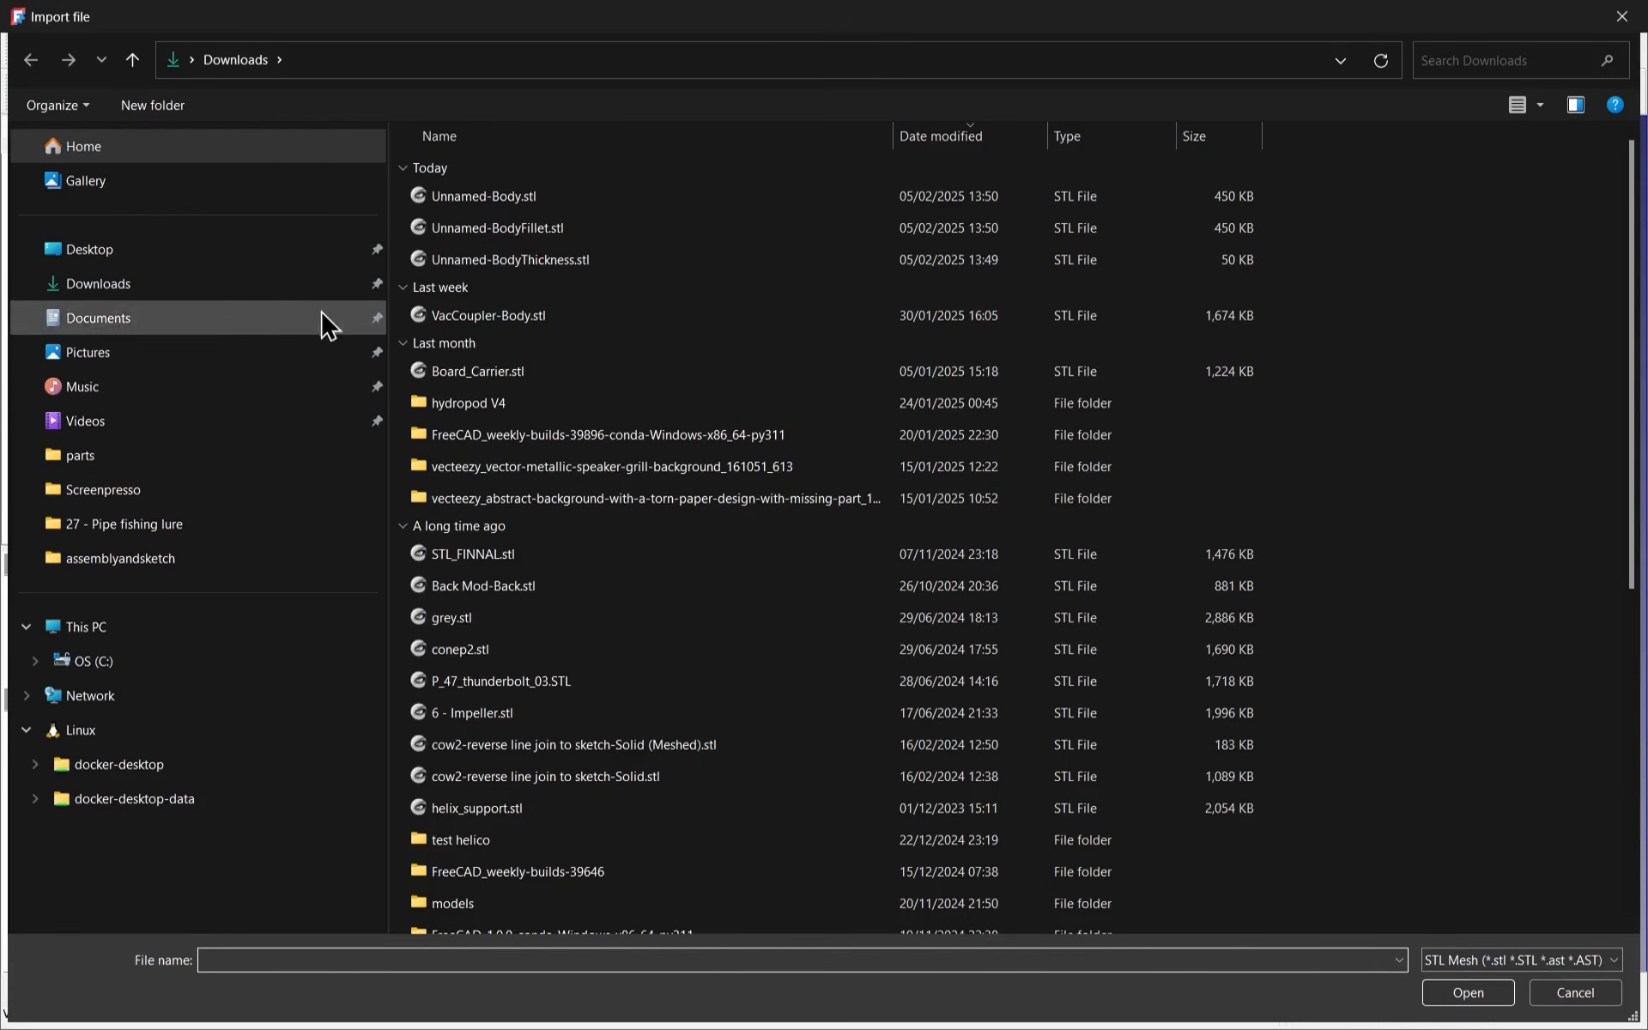
pyautogui.doubleClick(477, 210)
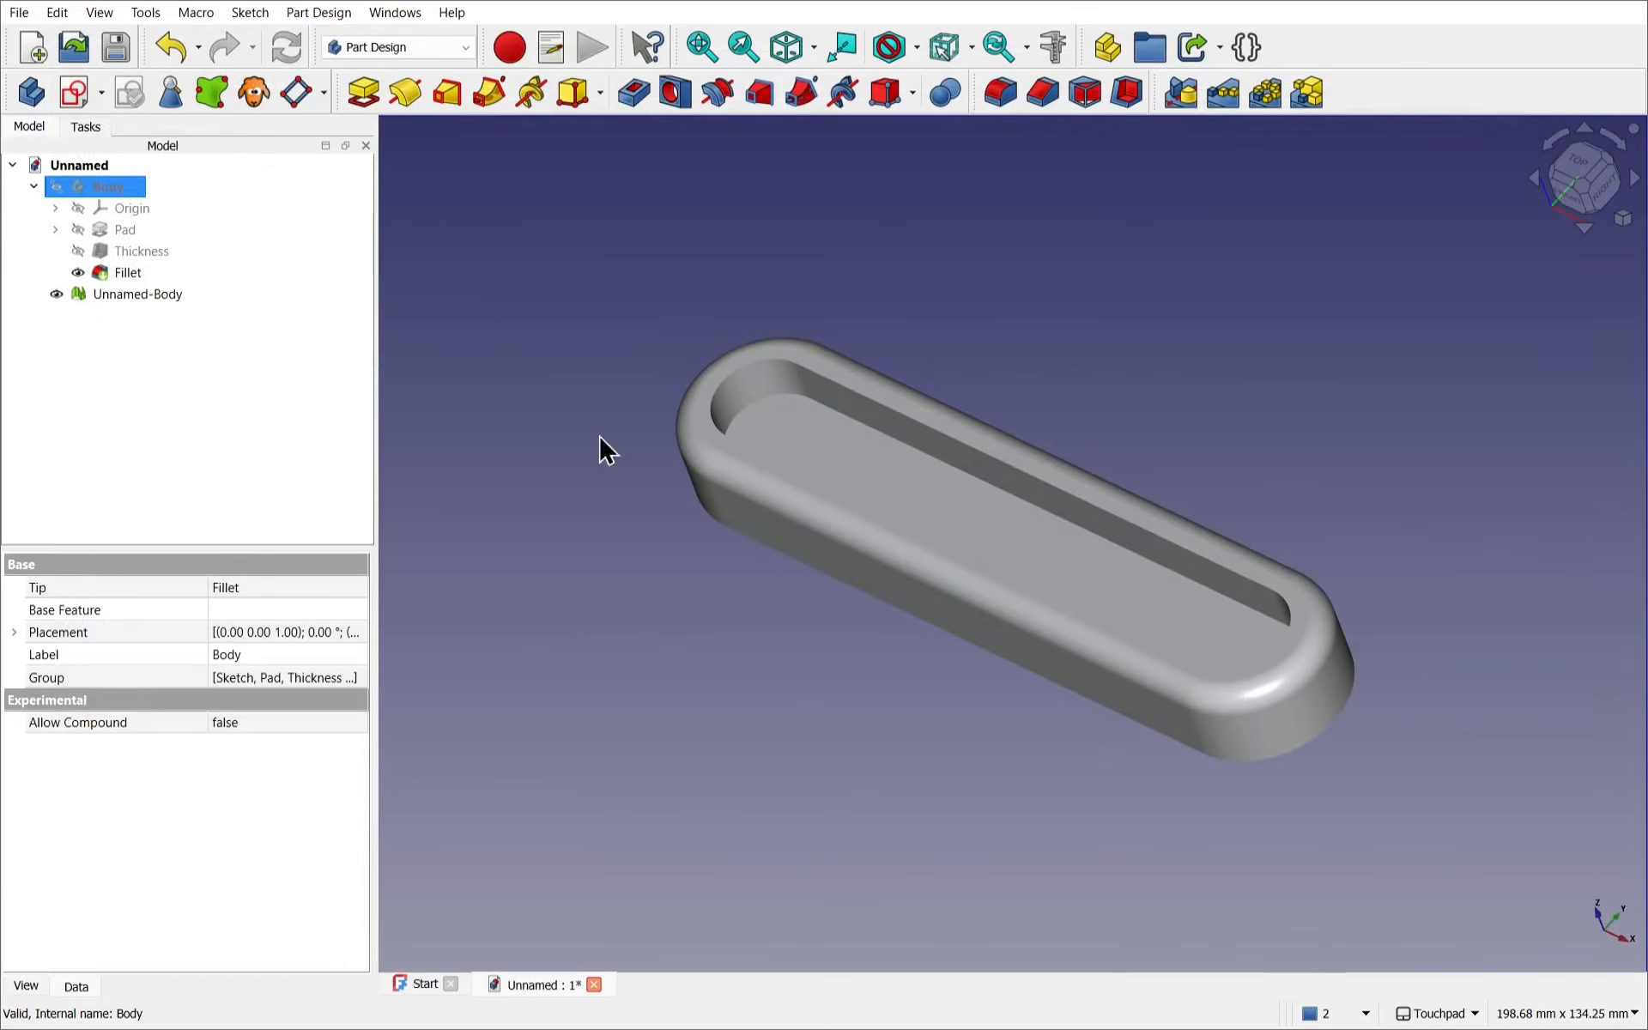
# Step: Delete the imported Unnamed-Body mesh and make the Body visible again
pyautogui.moveTo(1005, 797)
pyautogui.keyDown('alt'); pyautogui.mouseDown()
pyautogui.moveTo(1030, 703)
pyautogui.moveTo(1019, 816)
pyautogui.mouseUp(); pyautogui.keyUp('alt')
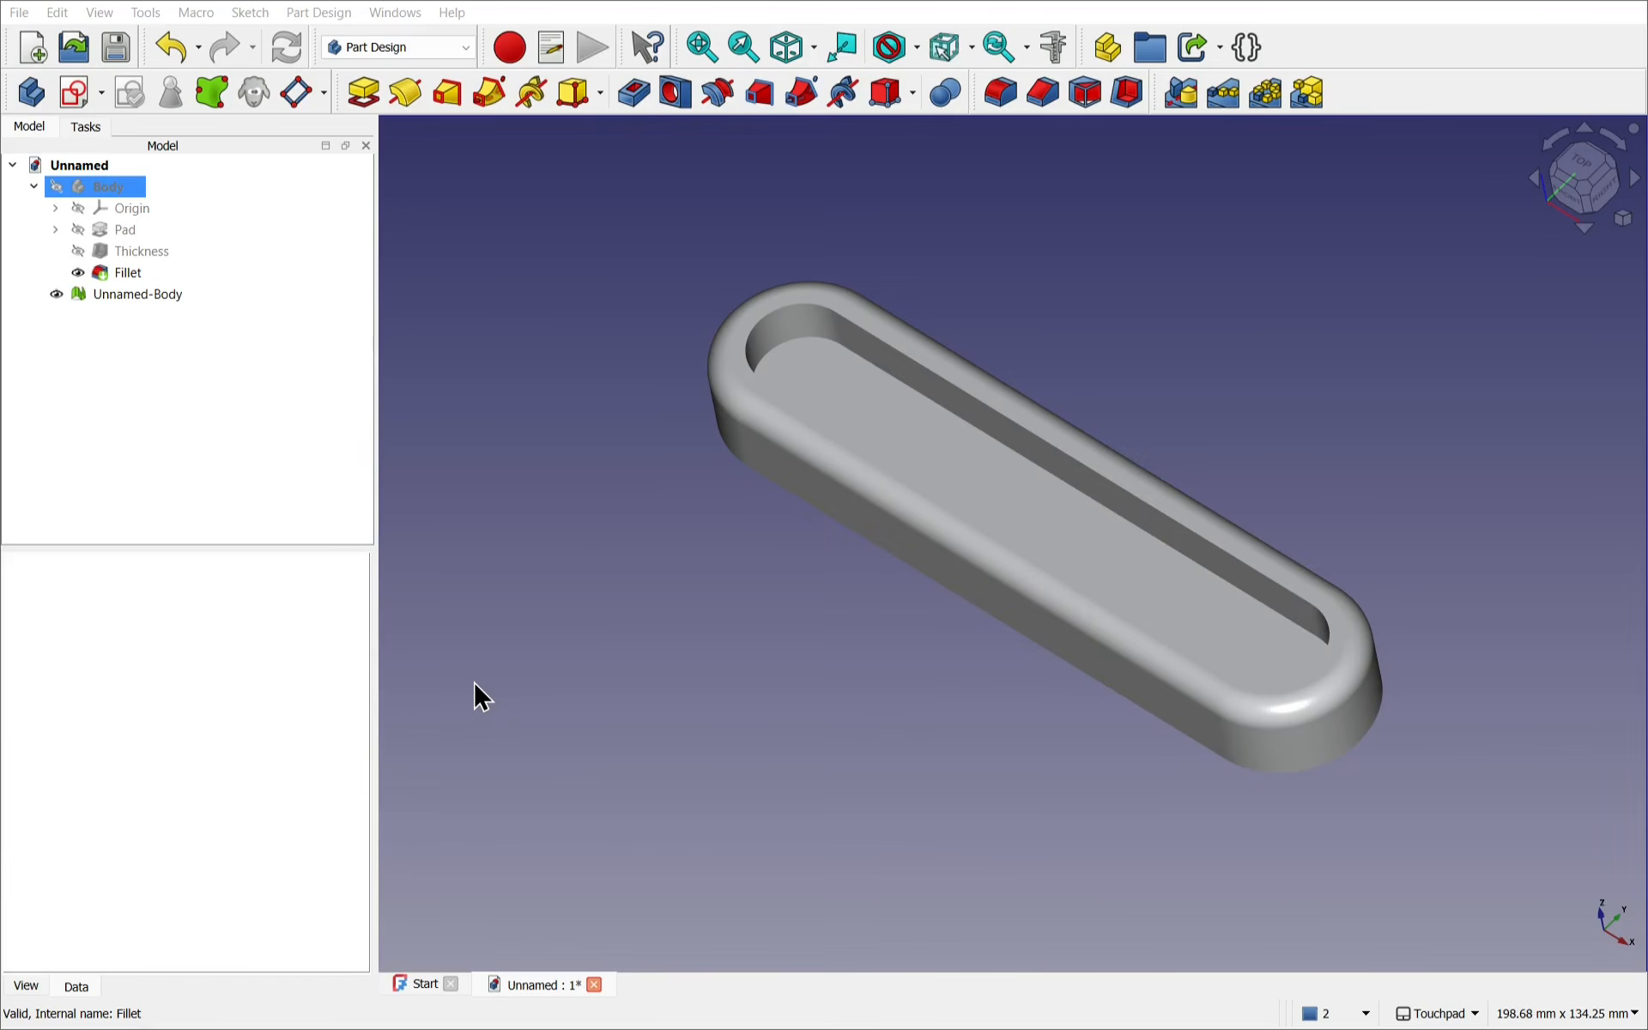
pyautogui.click(166, 300)
pyautogui.press('Delete')
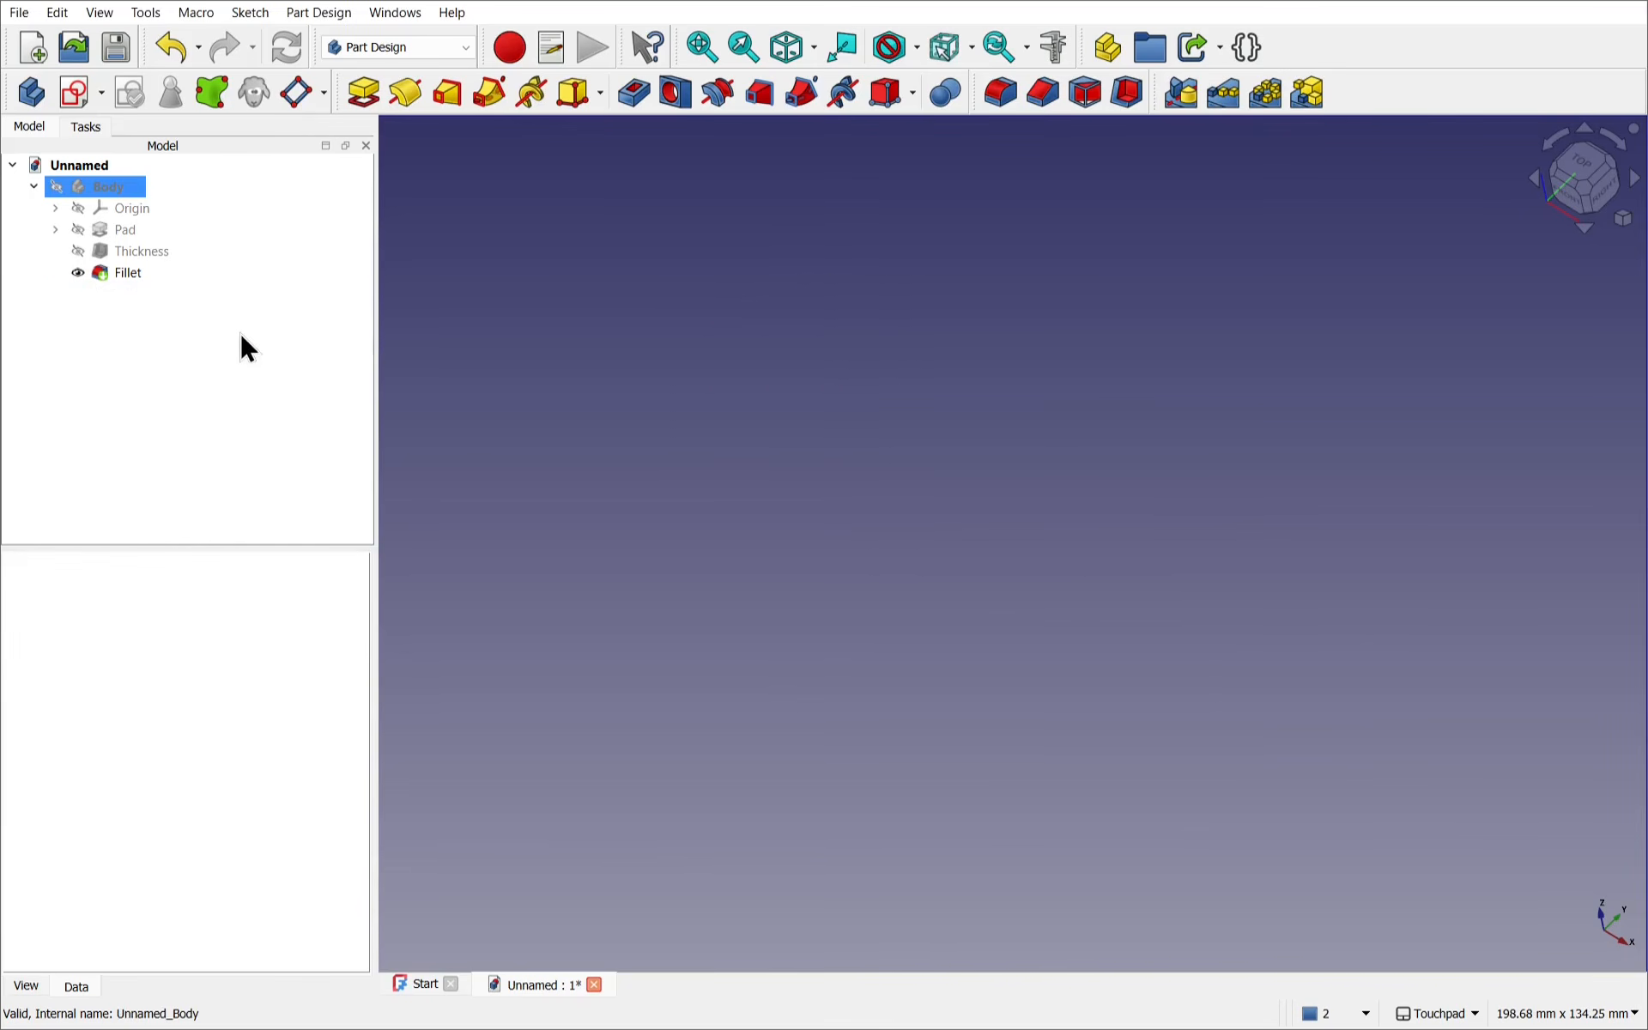
pyautogui.click(103, 190)
pyautogui.press('space')
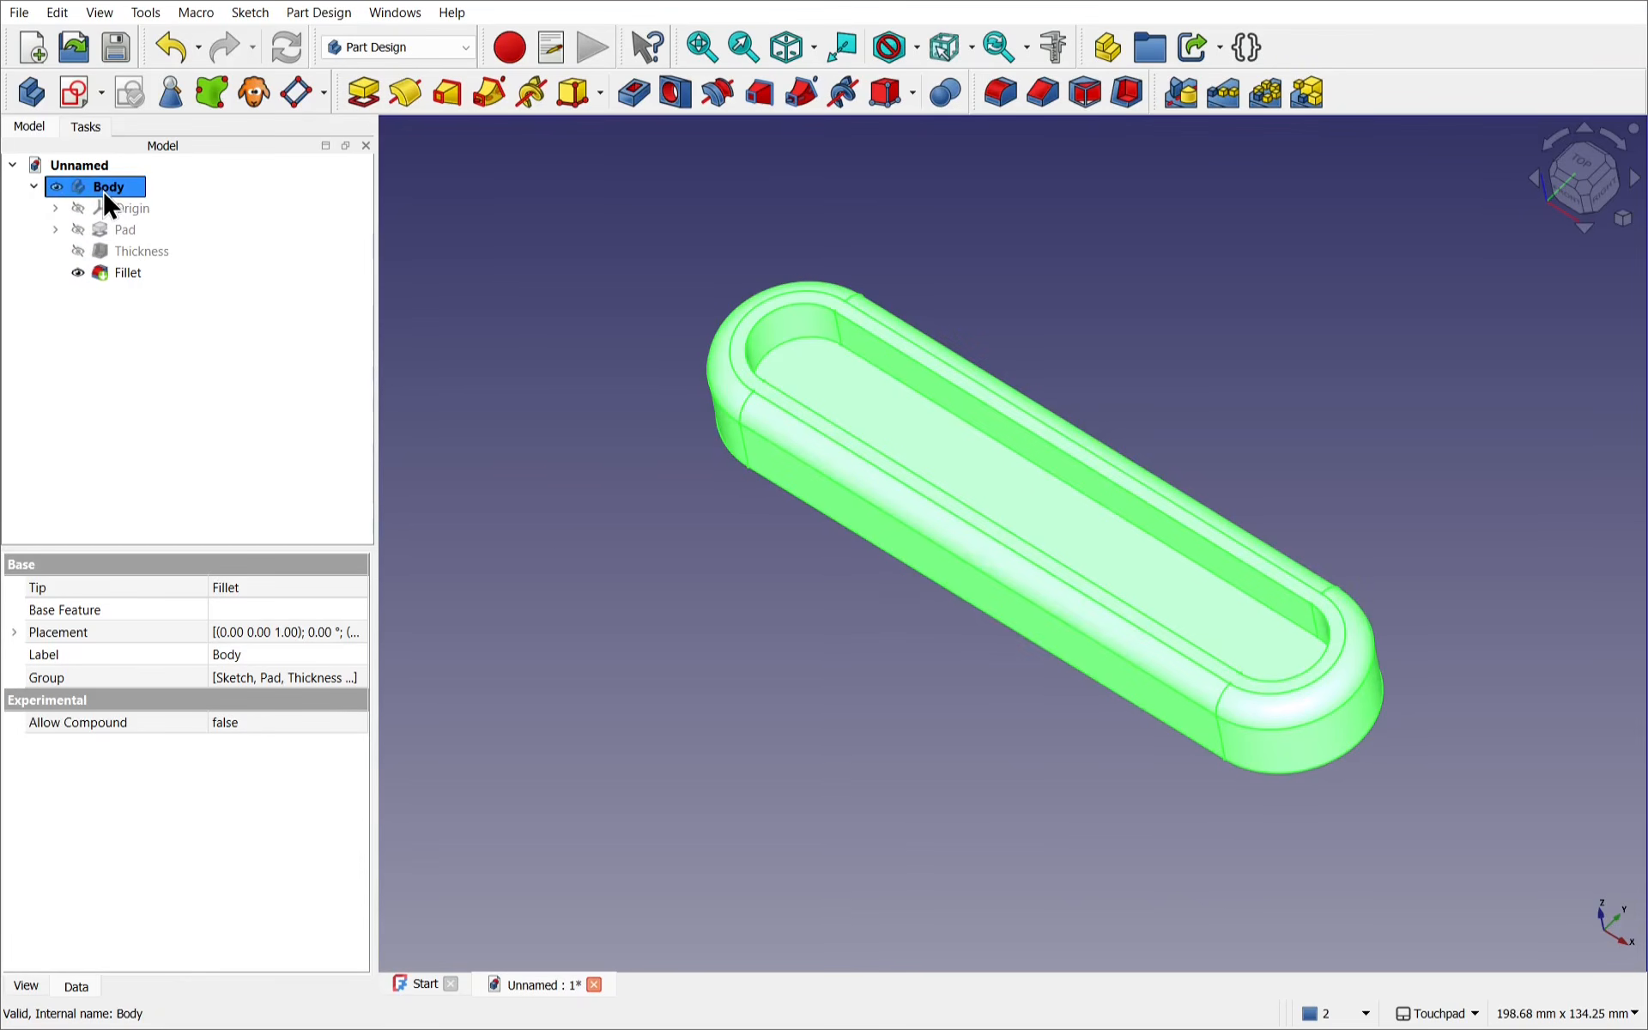
pyautogui.click(572, 453)
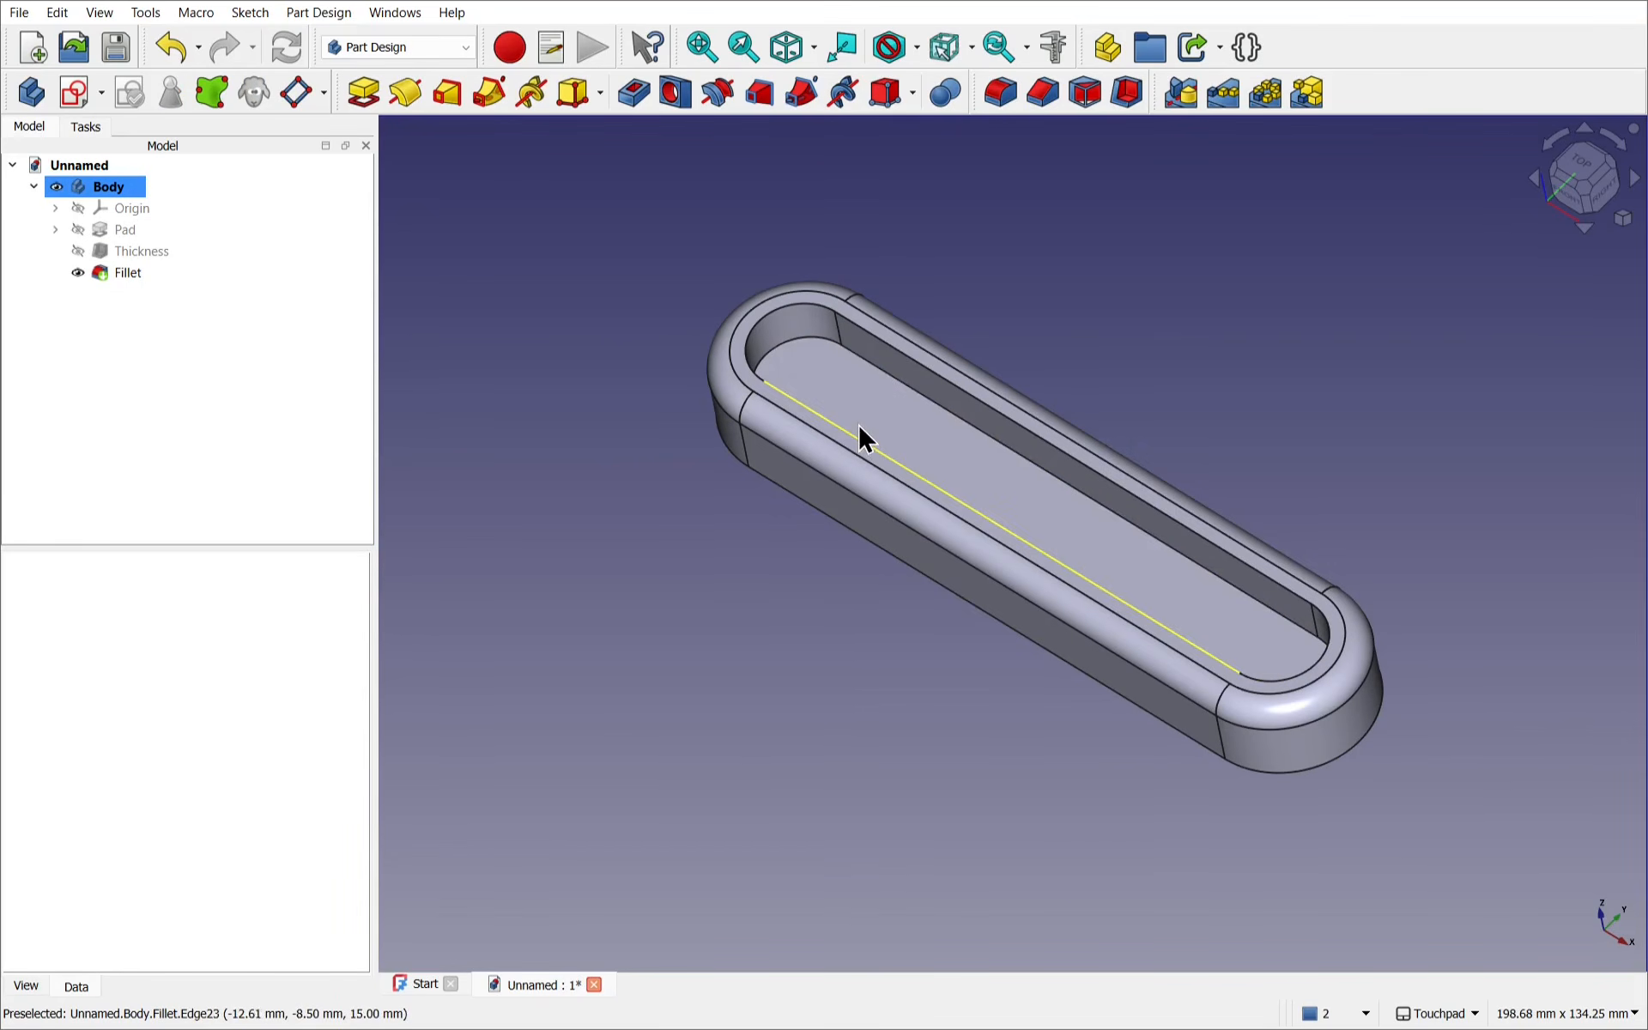
# Step: Edit the Thickness feature and set its wall thickness to 8 mm
pyautogui.click(110, 248)
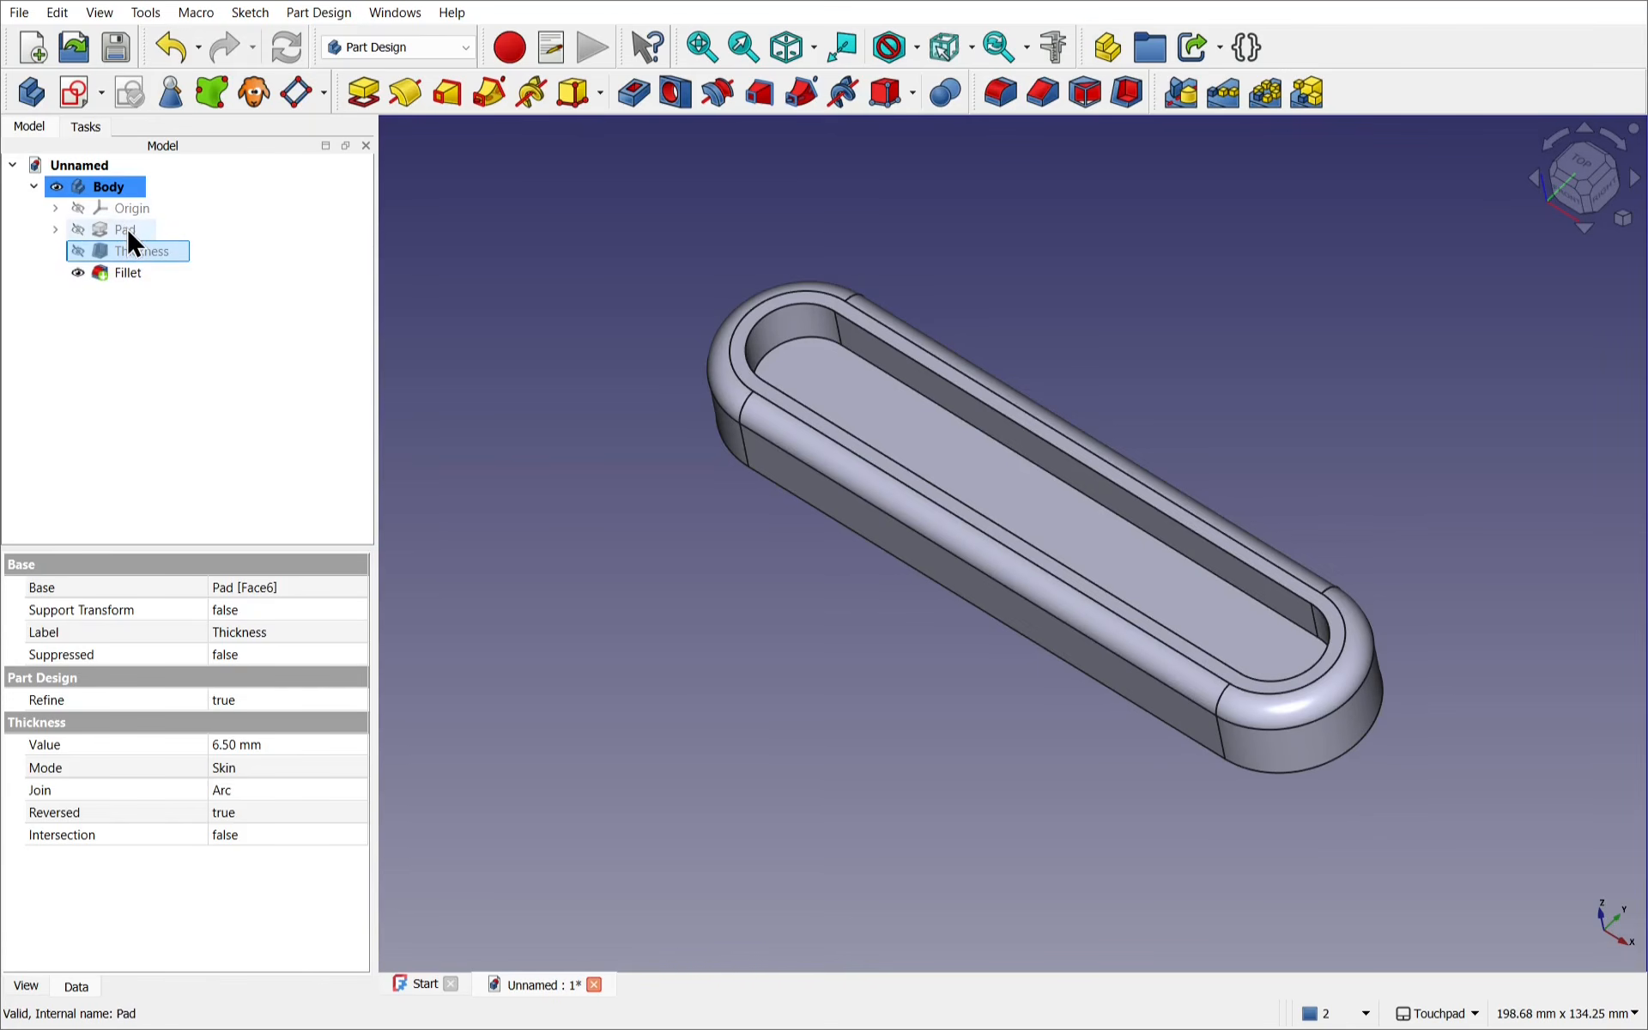
pyautogui.click(126, 227)
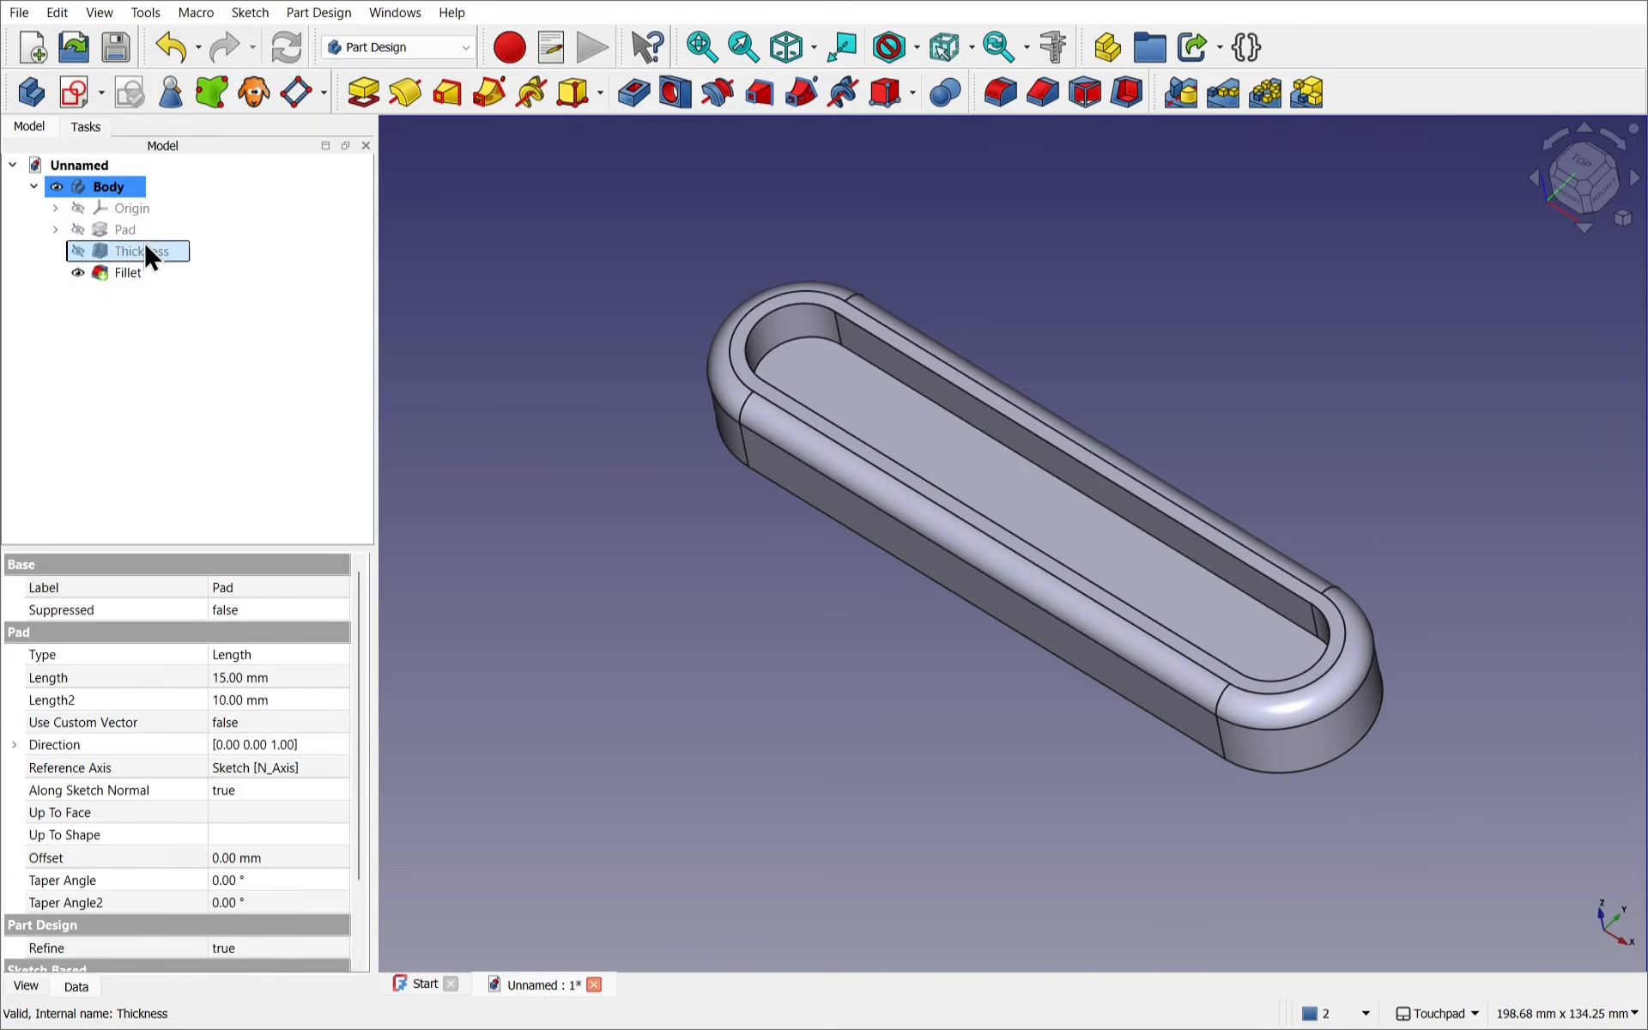
pyautogui.click(144, 243)
pyautogui.click(141, 266)
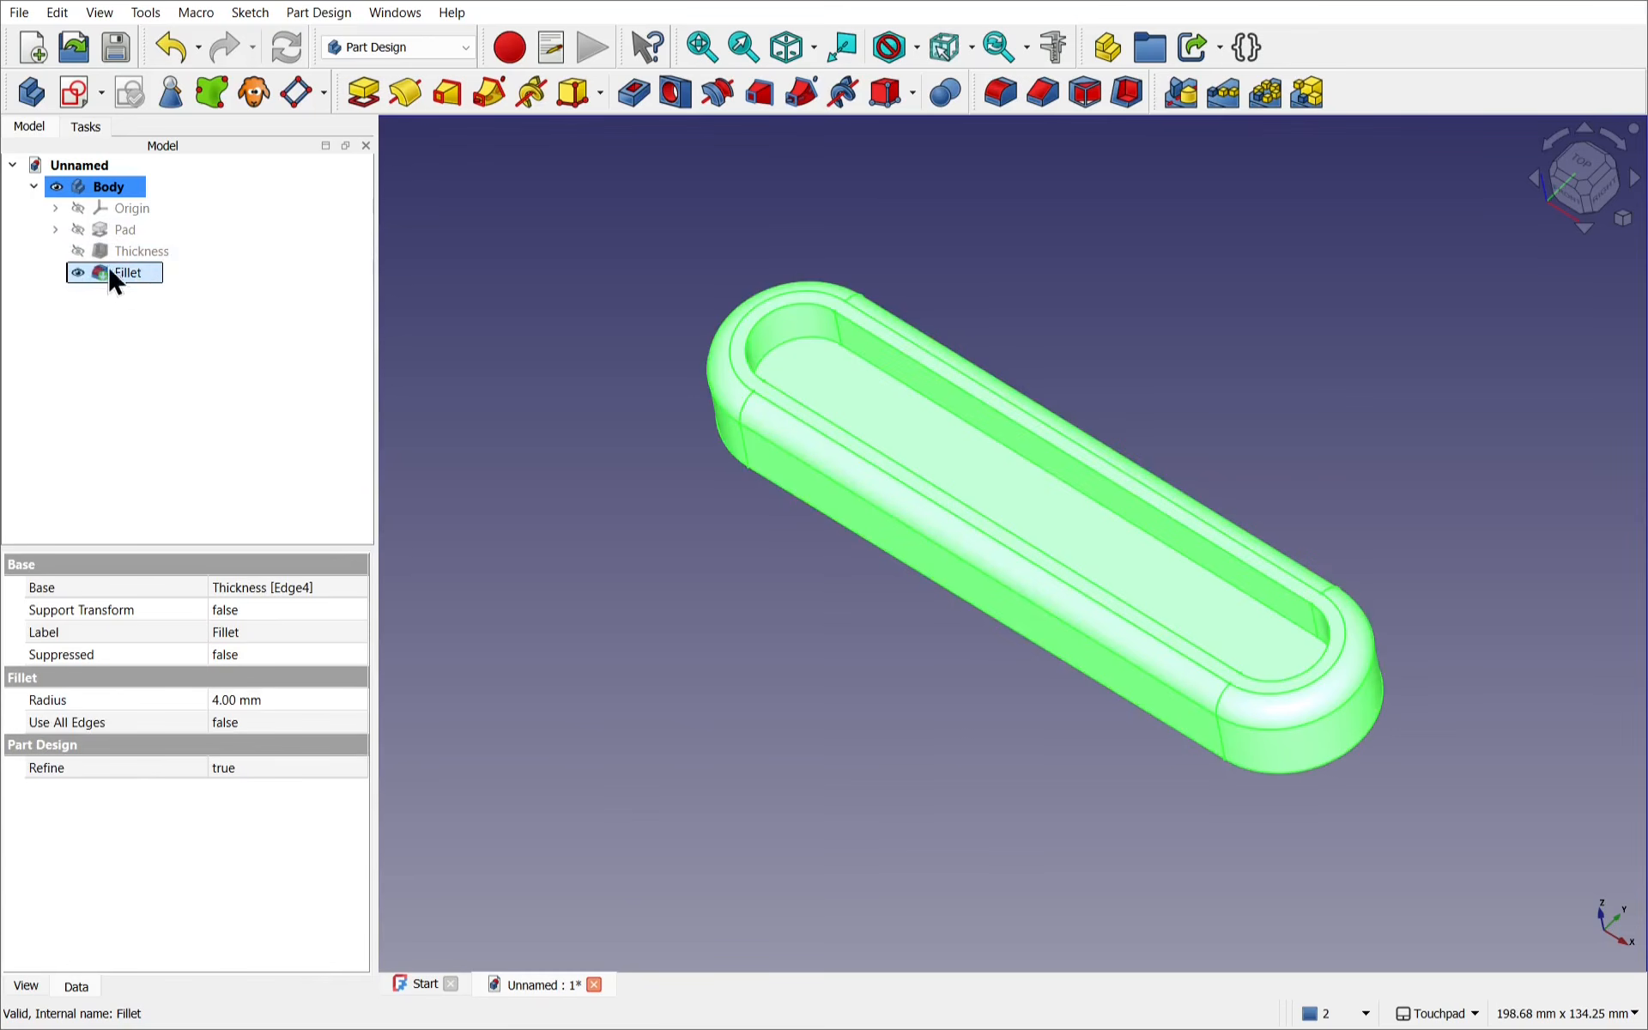
pyautogui.click(138, 251)
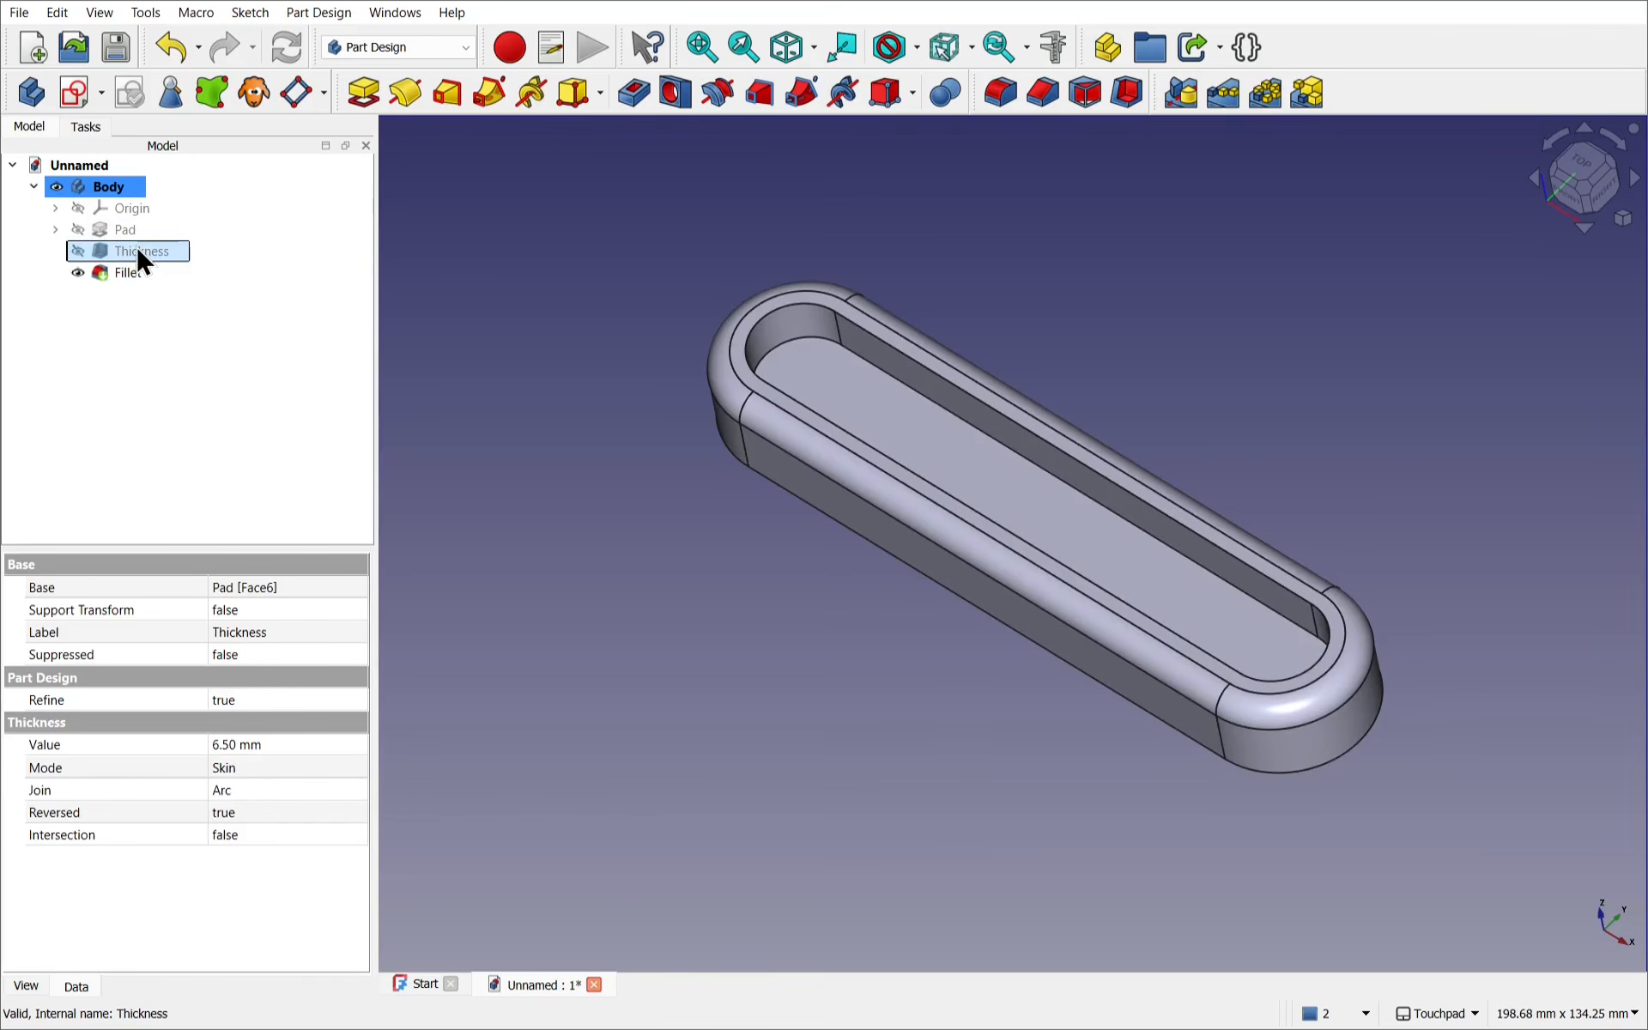
pyautogui.doubleClick(138, 252)
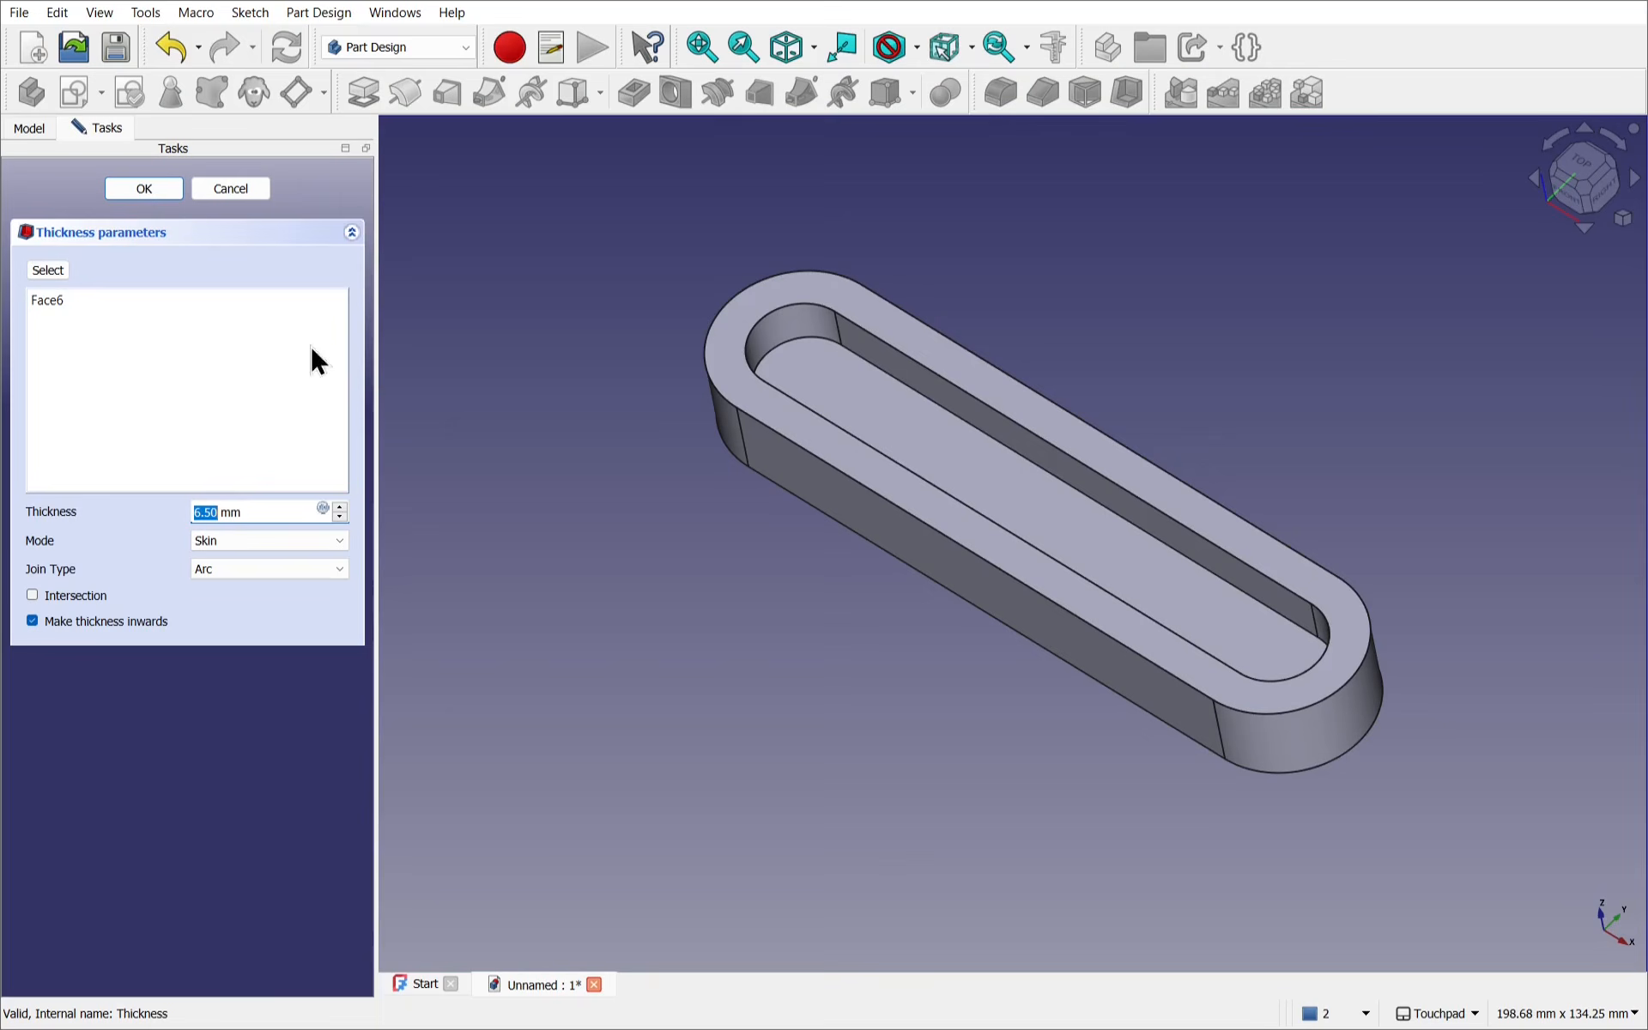
pyautogui.scroll(3, 214, 522)
pyautogui.click(204, 515)
pyautogui.scroll(1, 203, 514)
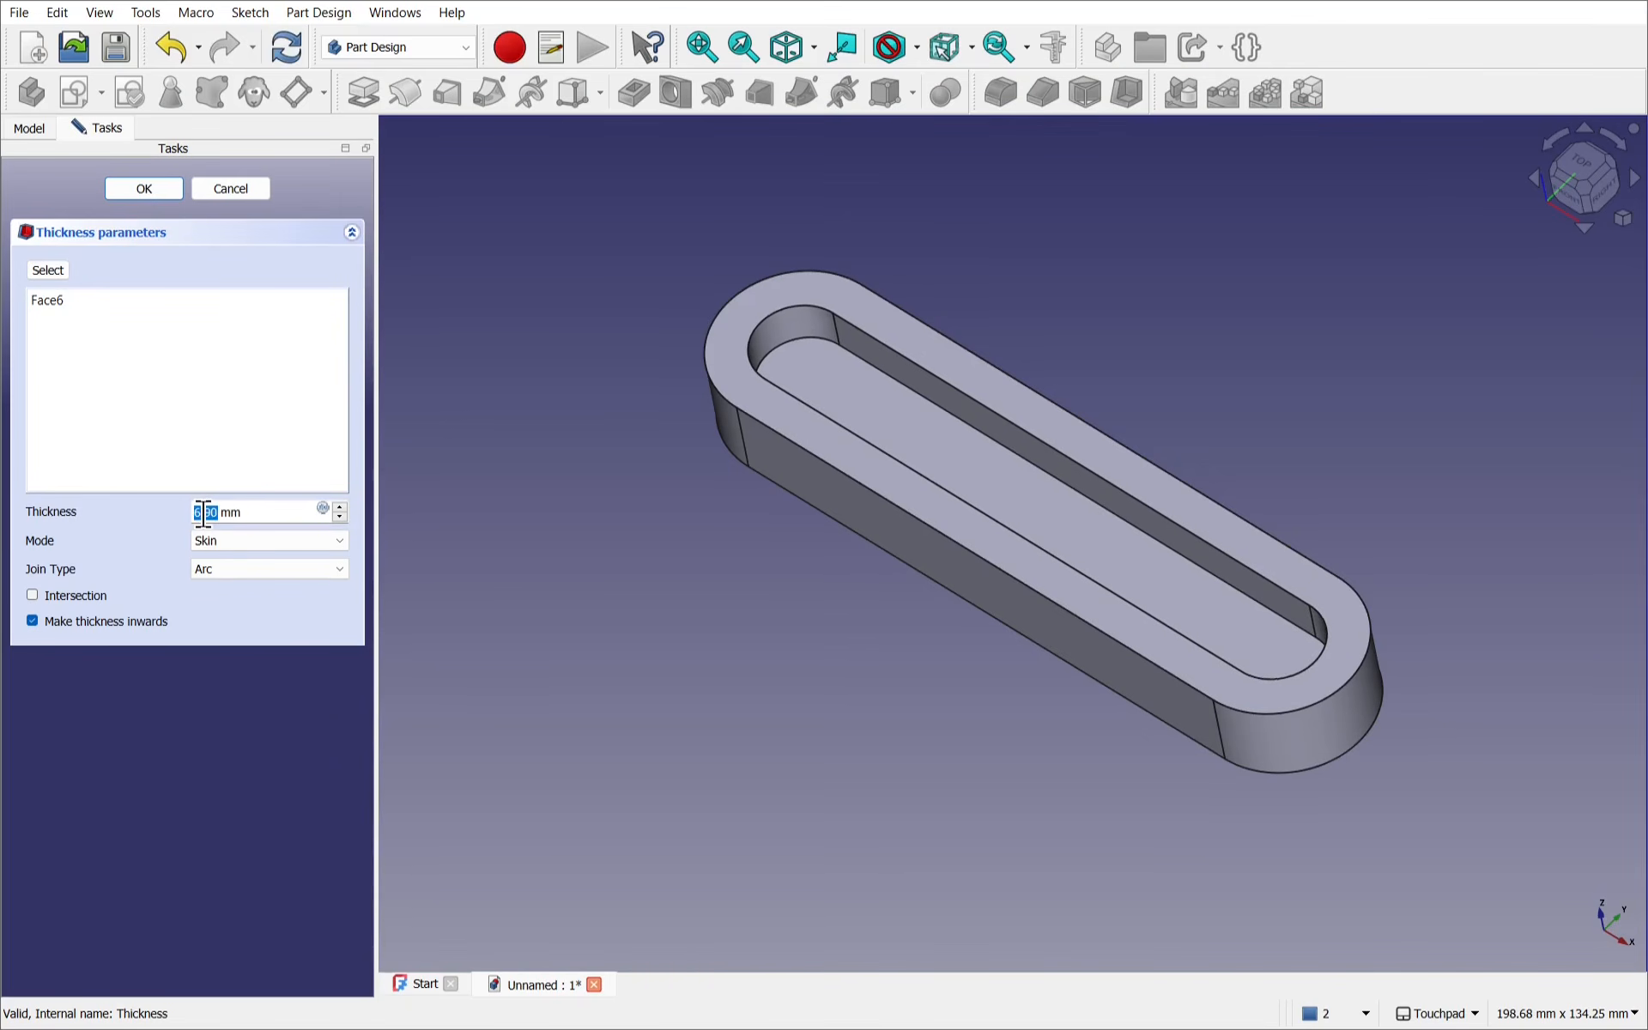
pyautogui.scroll(11, 204, 514)
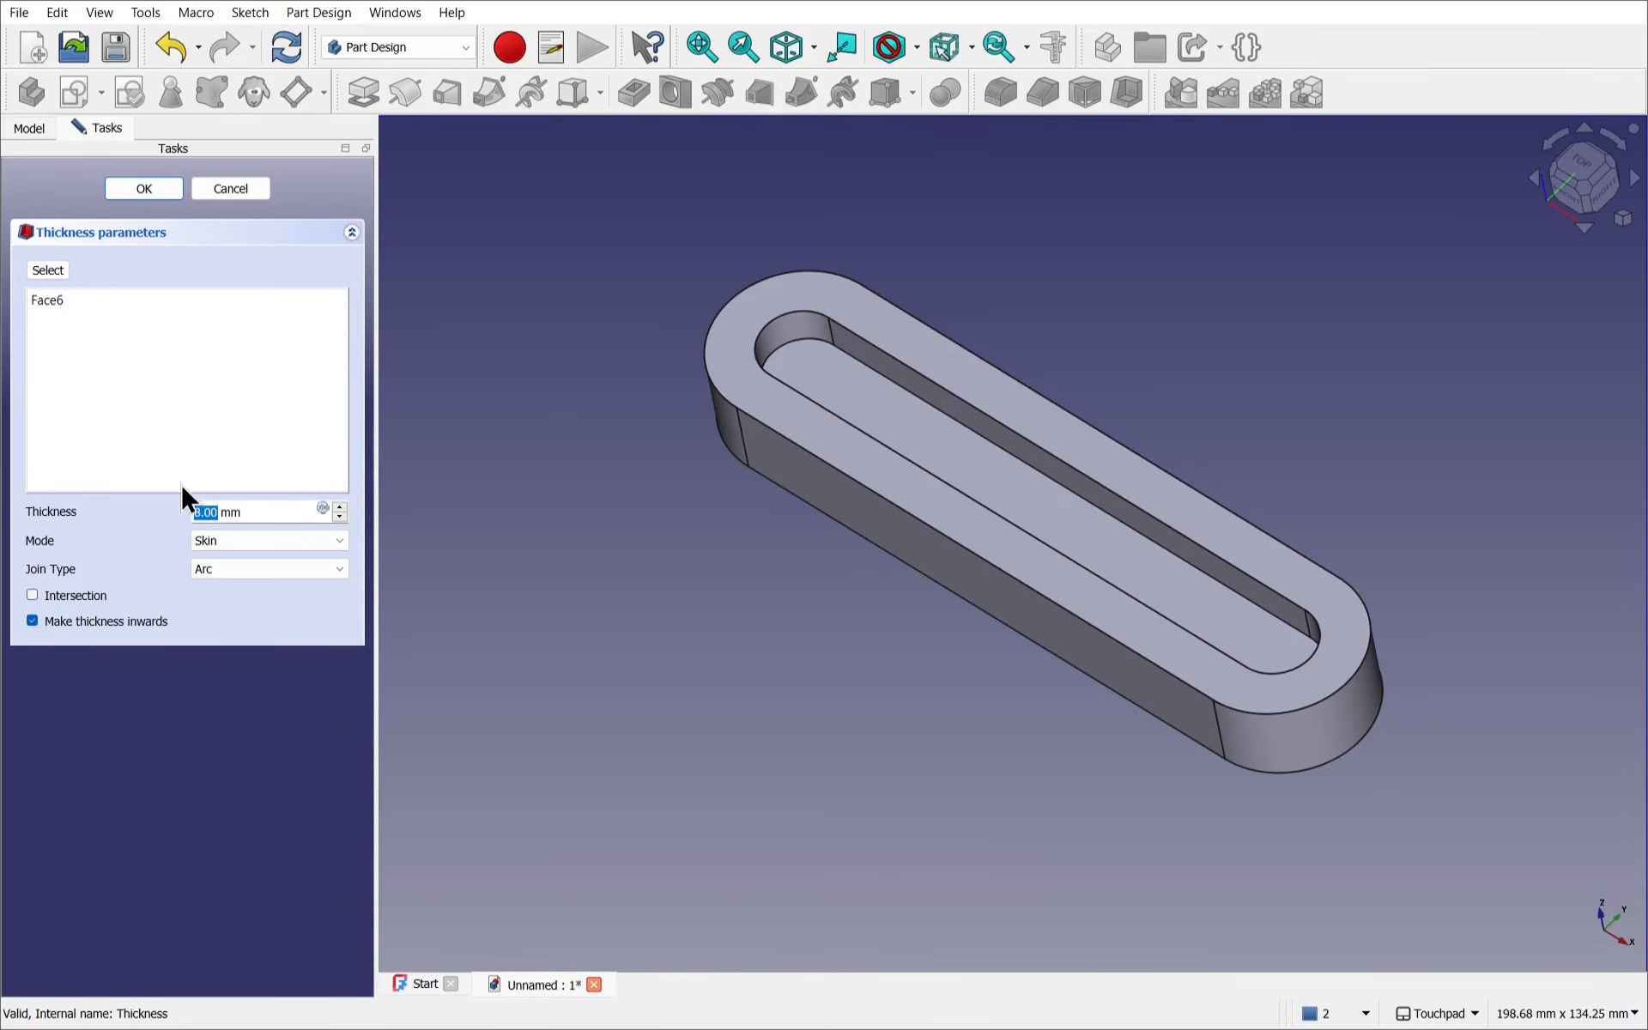
pyautogui.click(144, 189)
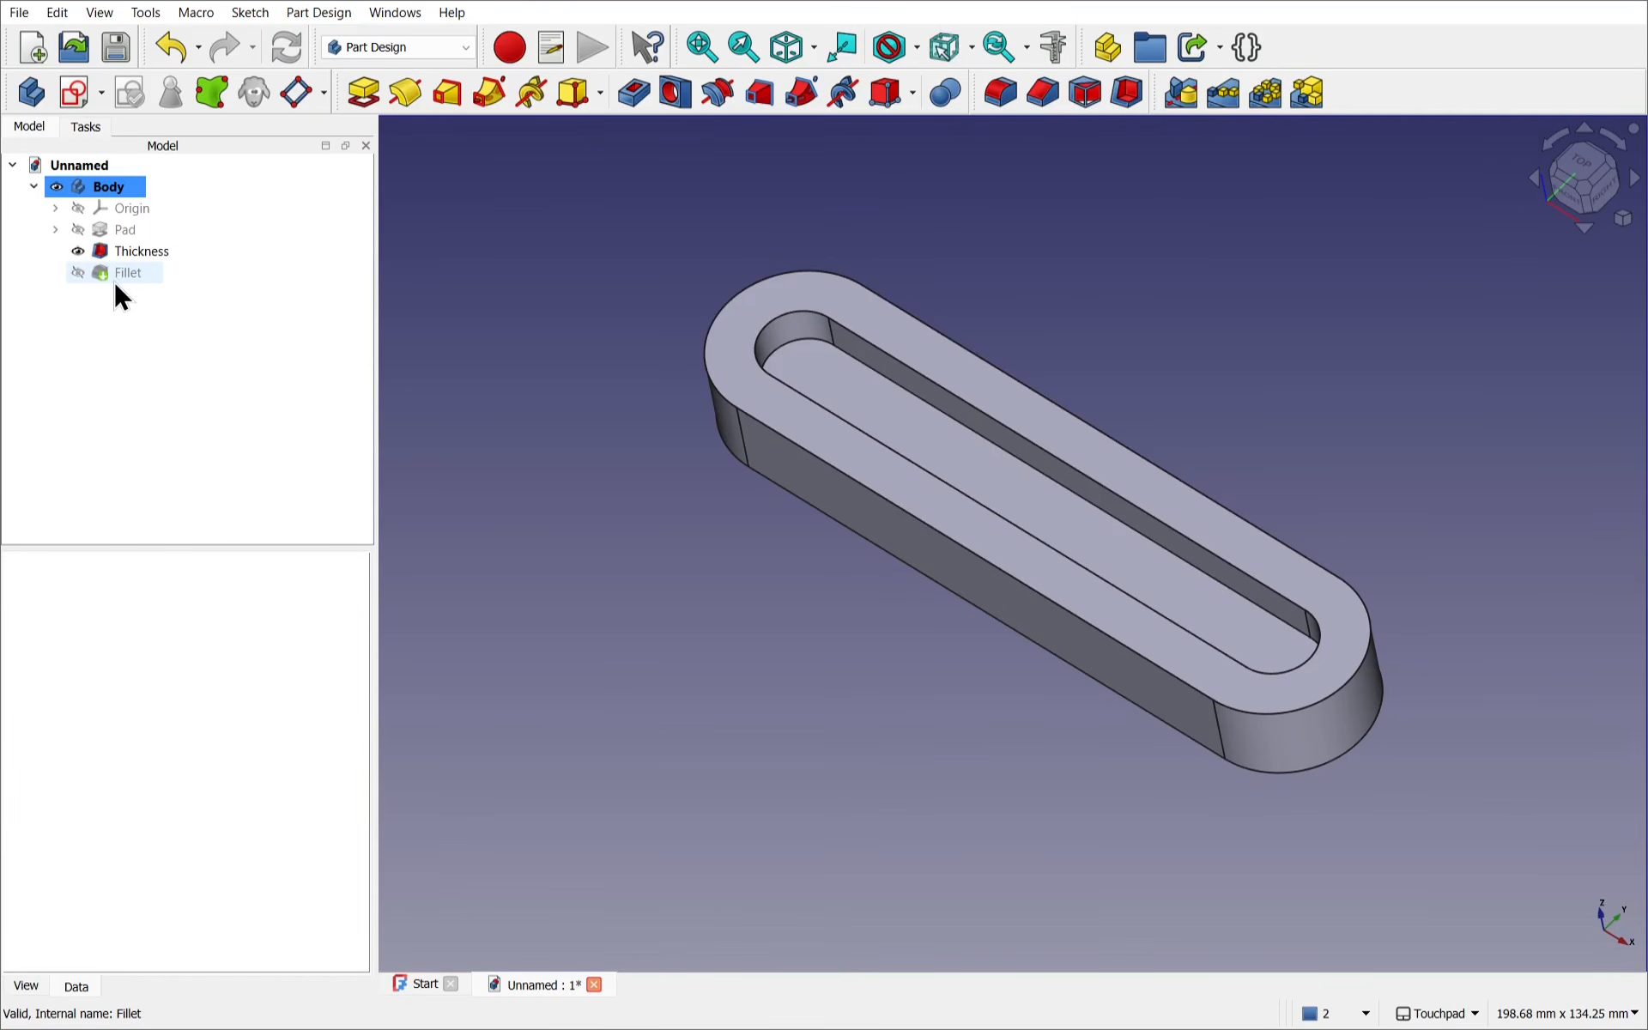
pyautogui.click(854, 461)
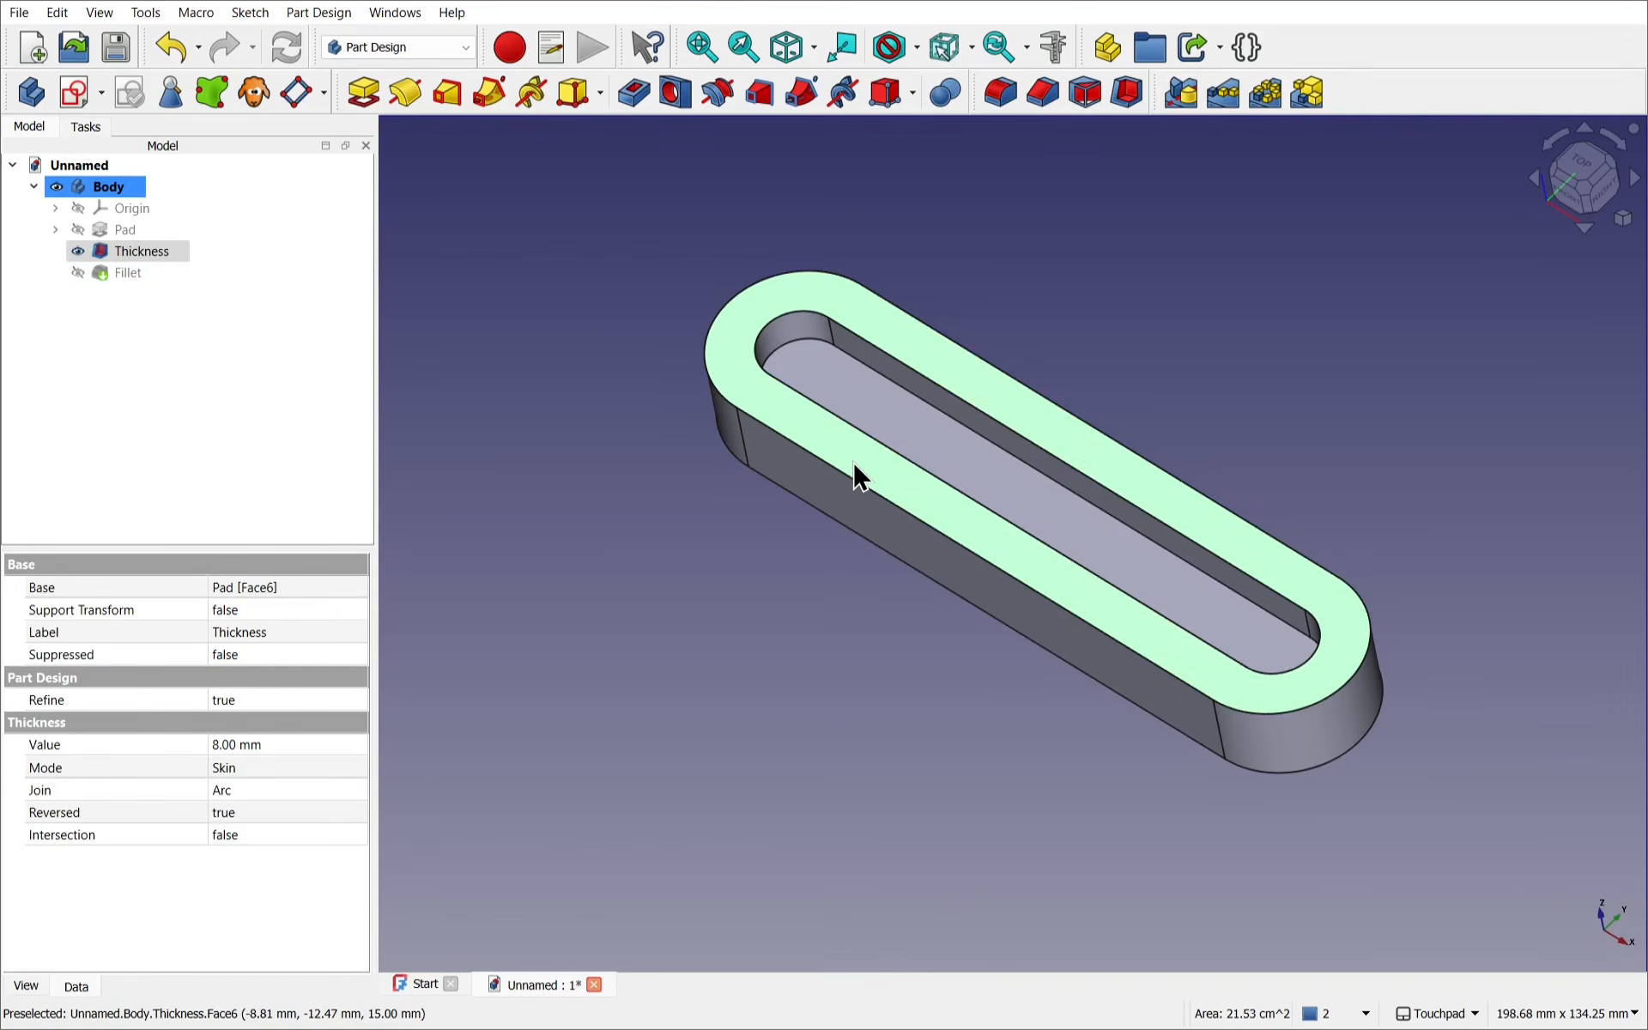
pyautogui.click(16, 13)
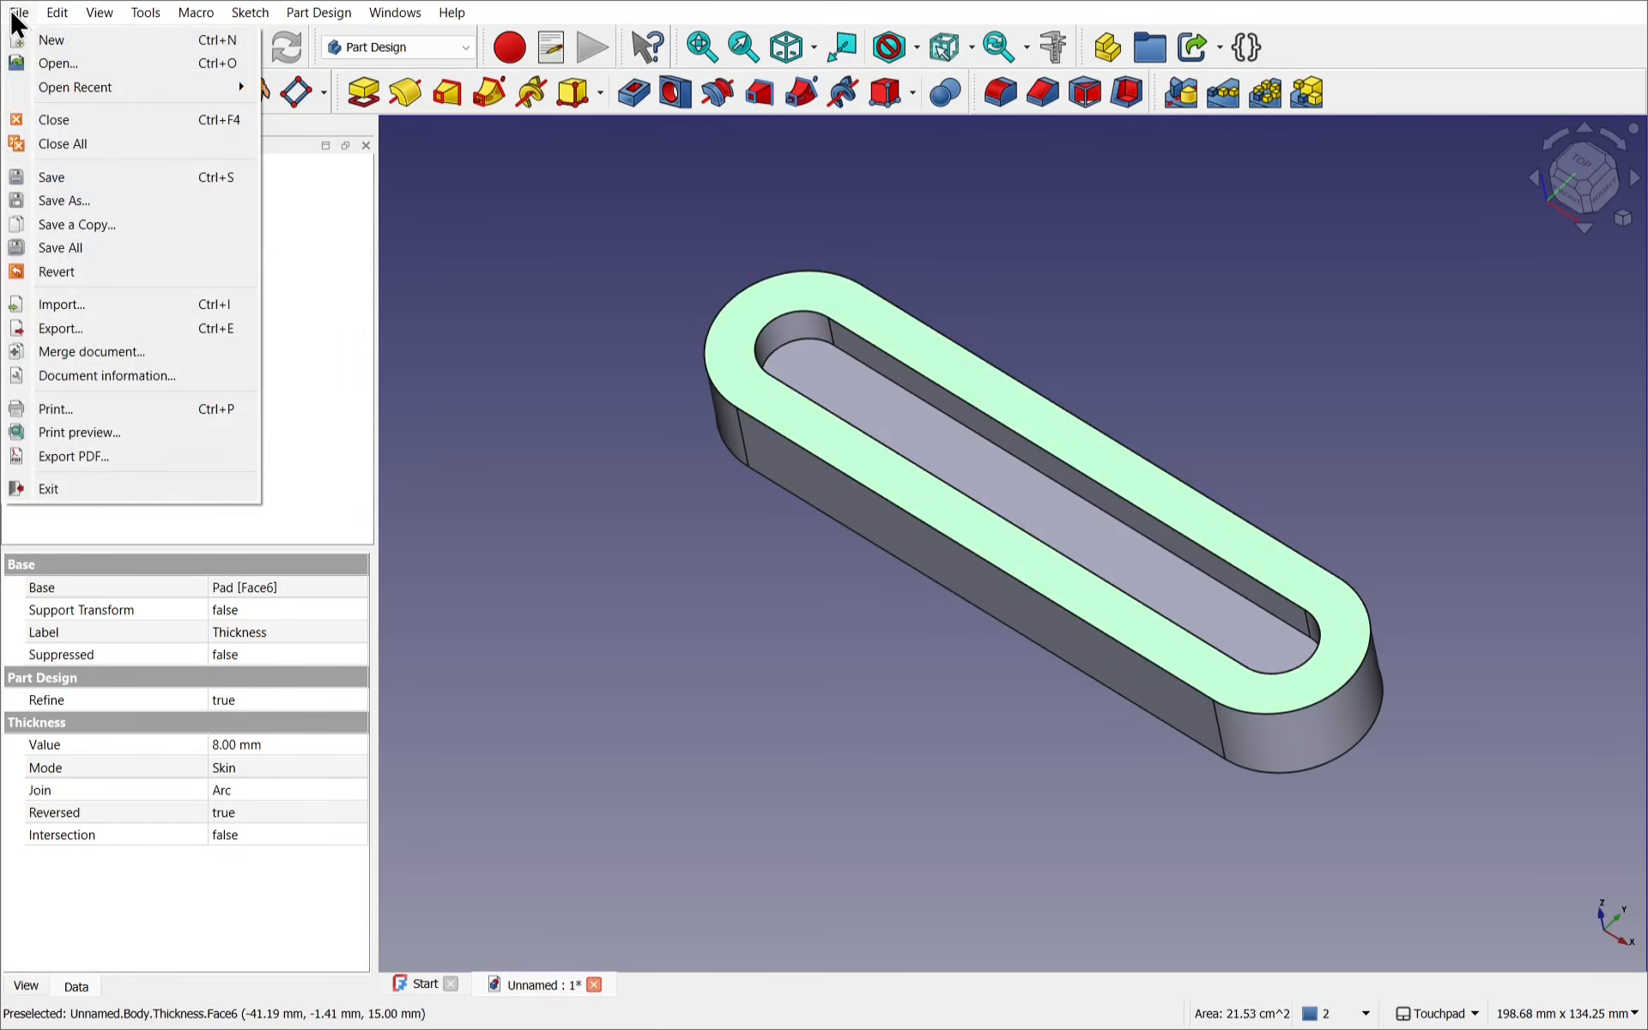
pyautogui.click(134, 339)
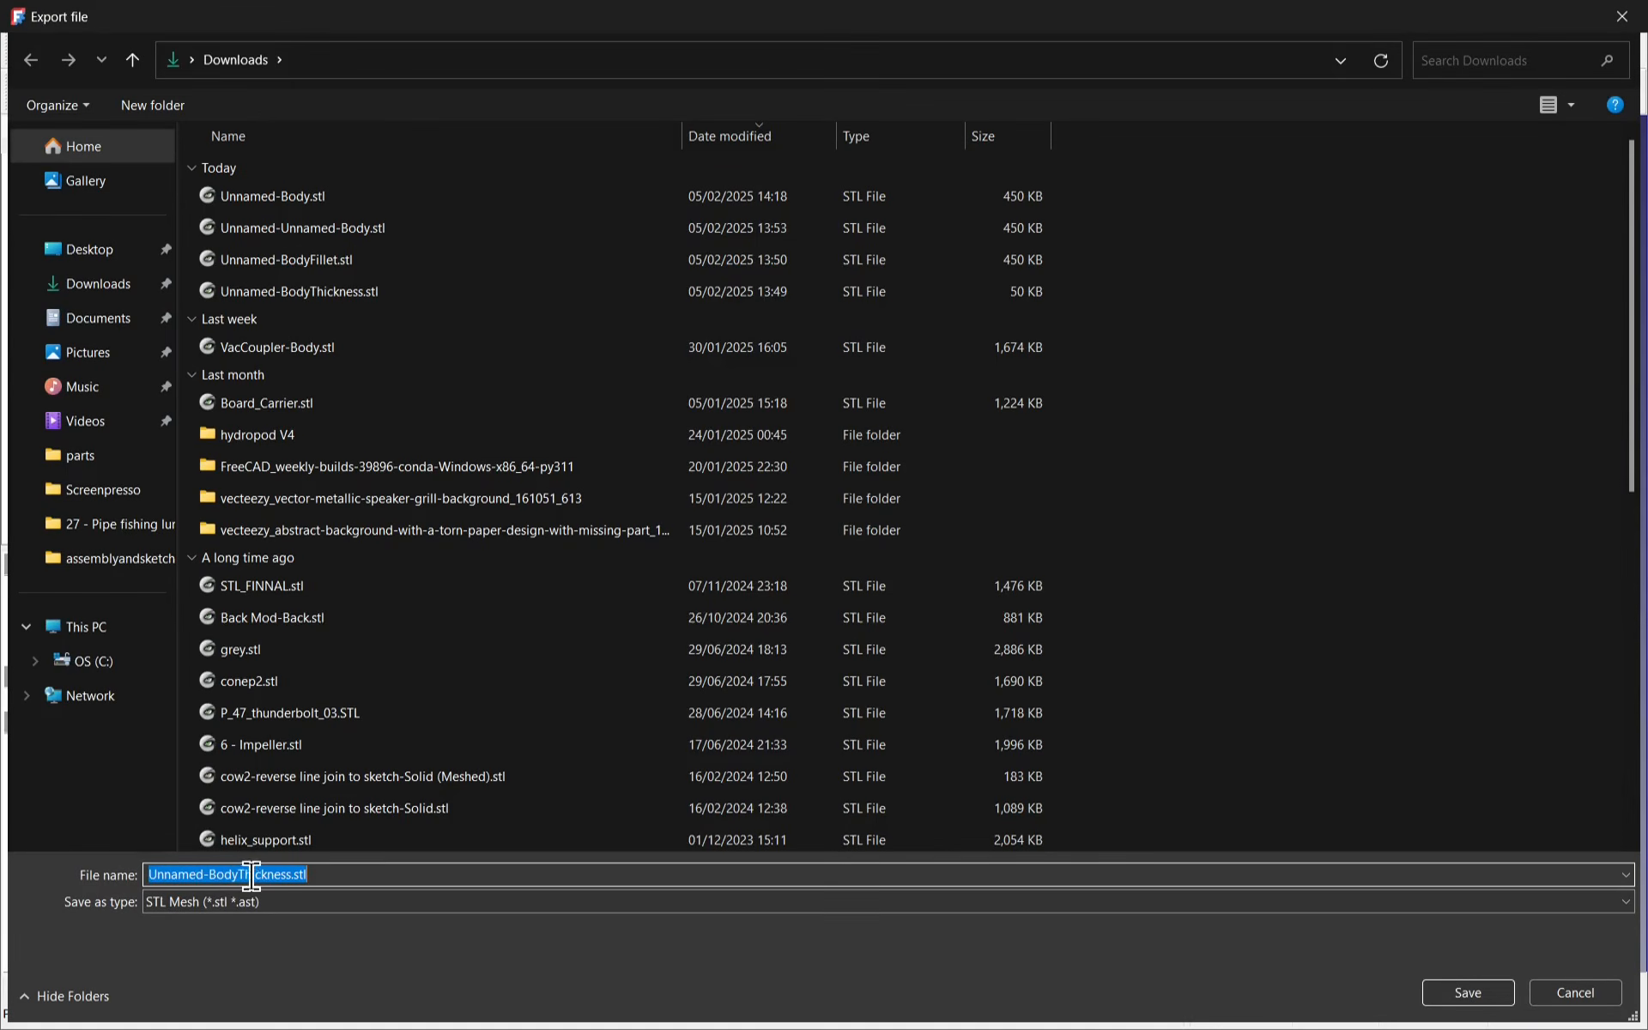
pyautogui.click(1576, 1000)
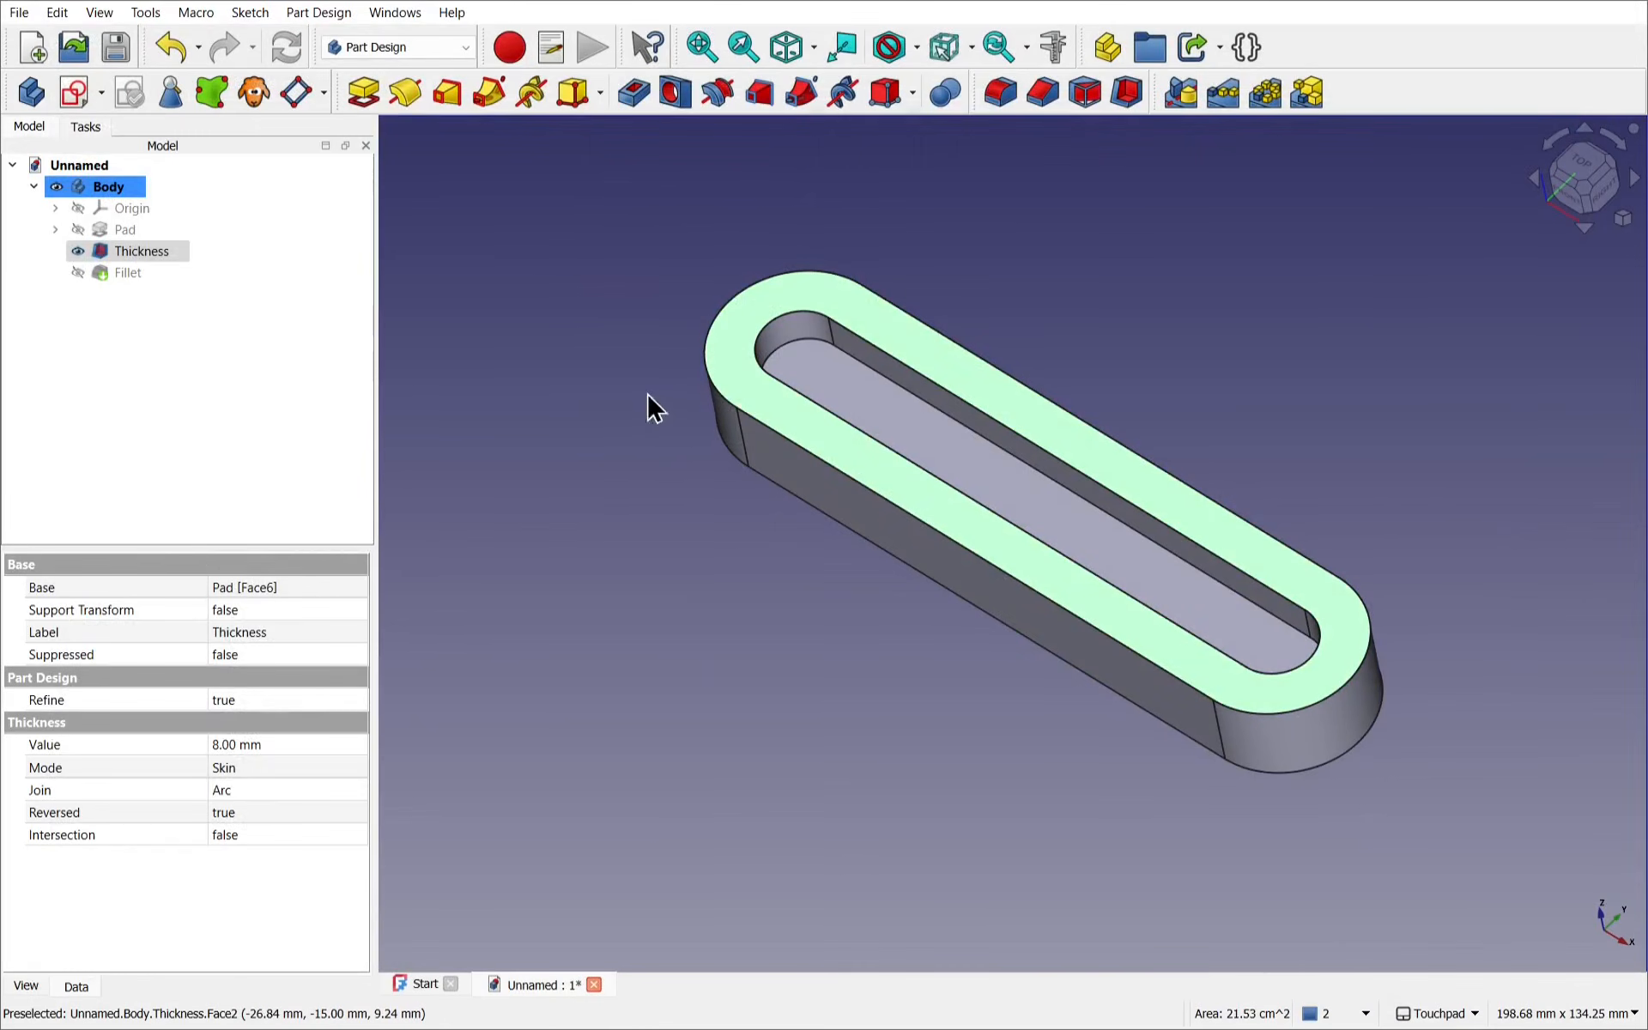
pyautogui.click(823, 432)
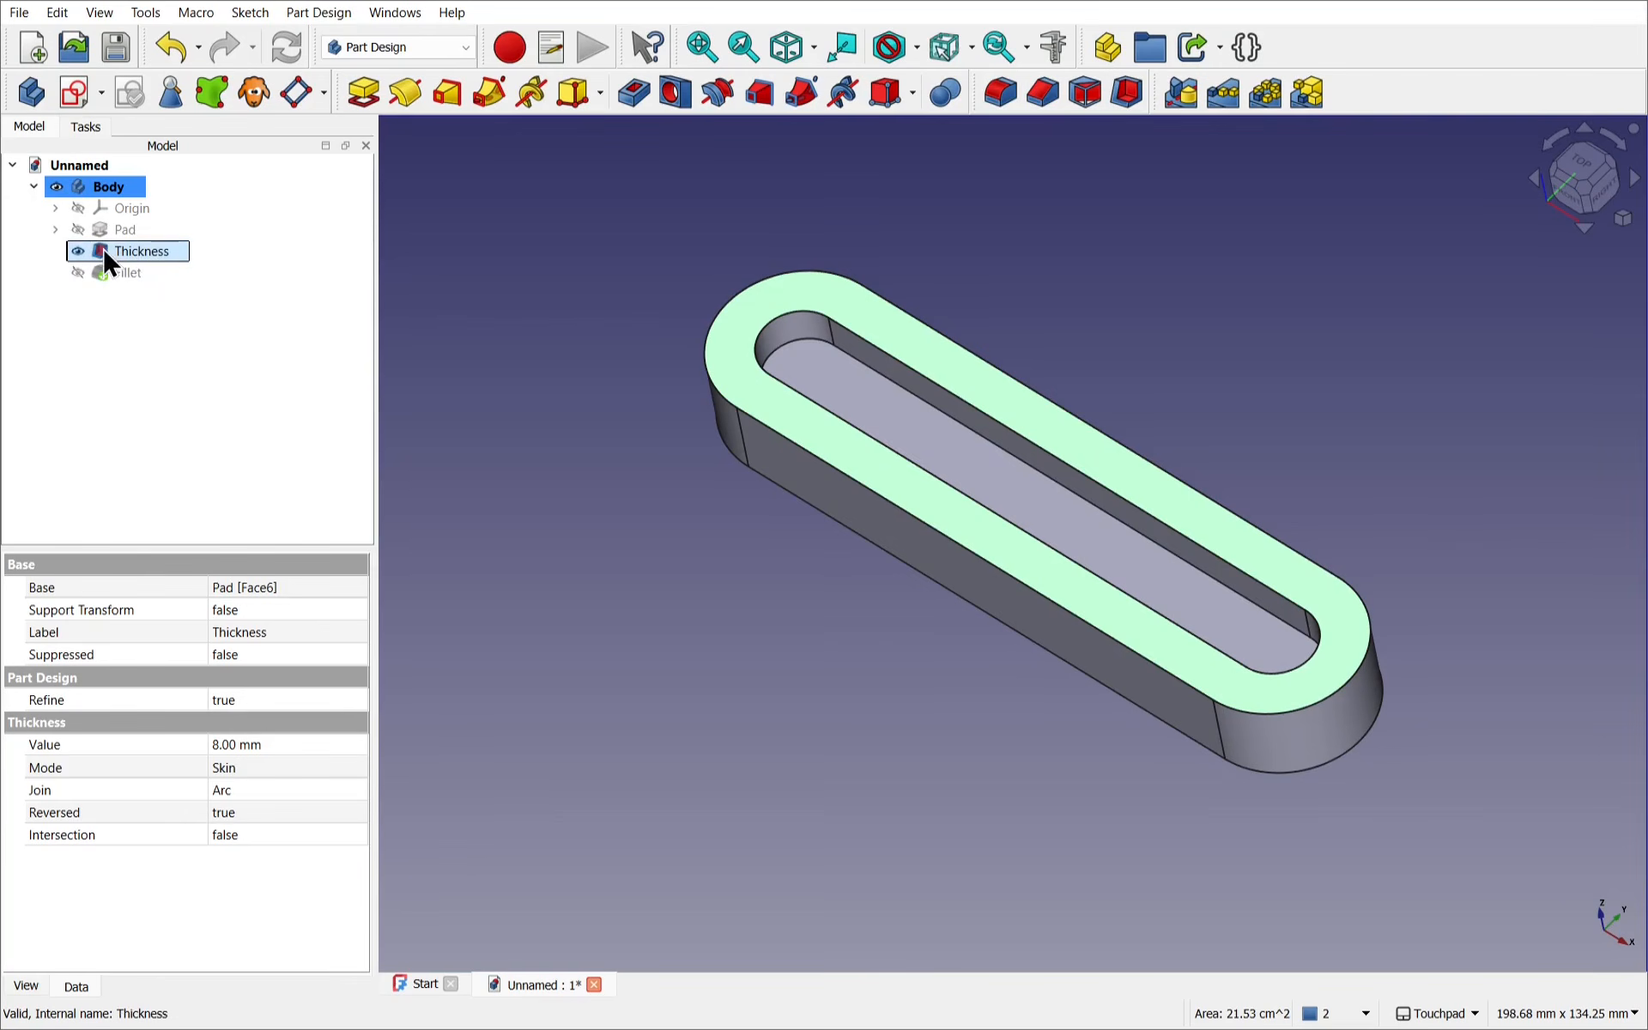
pyautogui.click(495, 305)
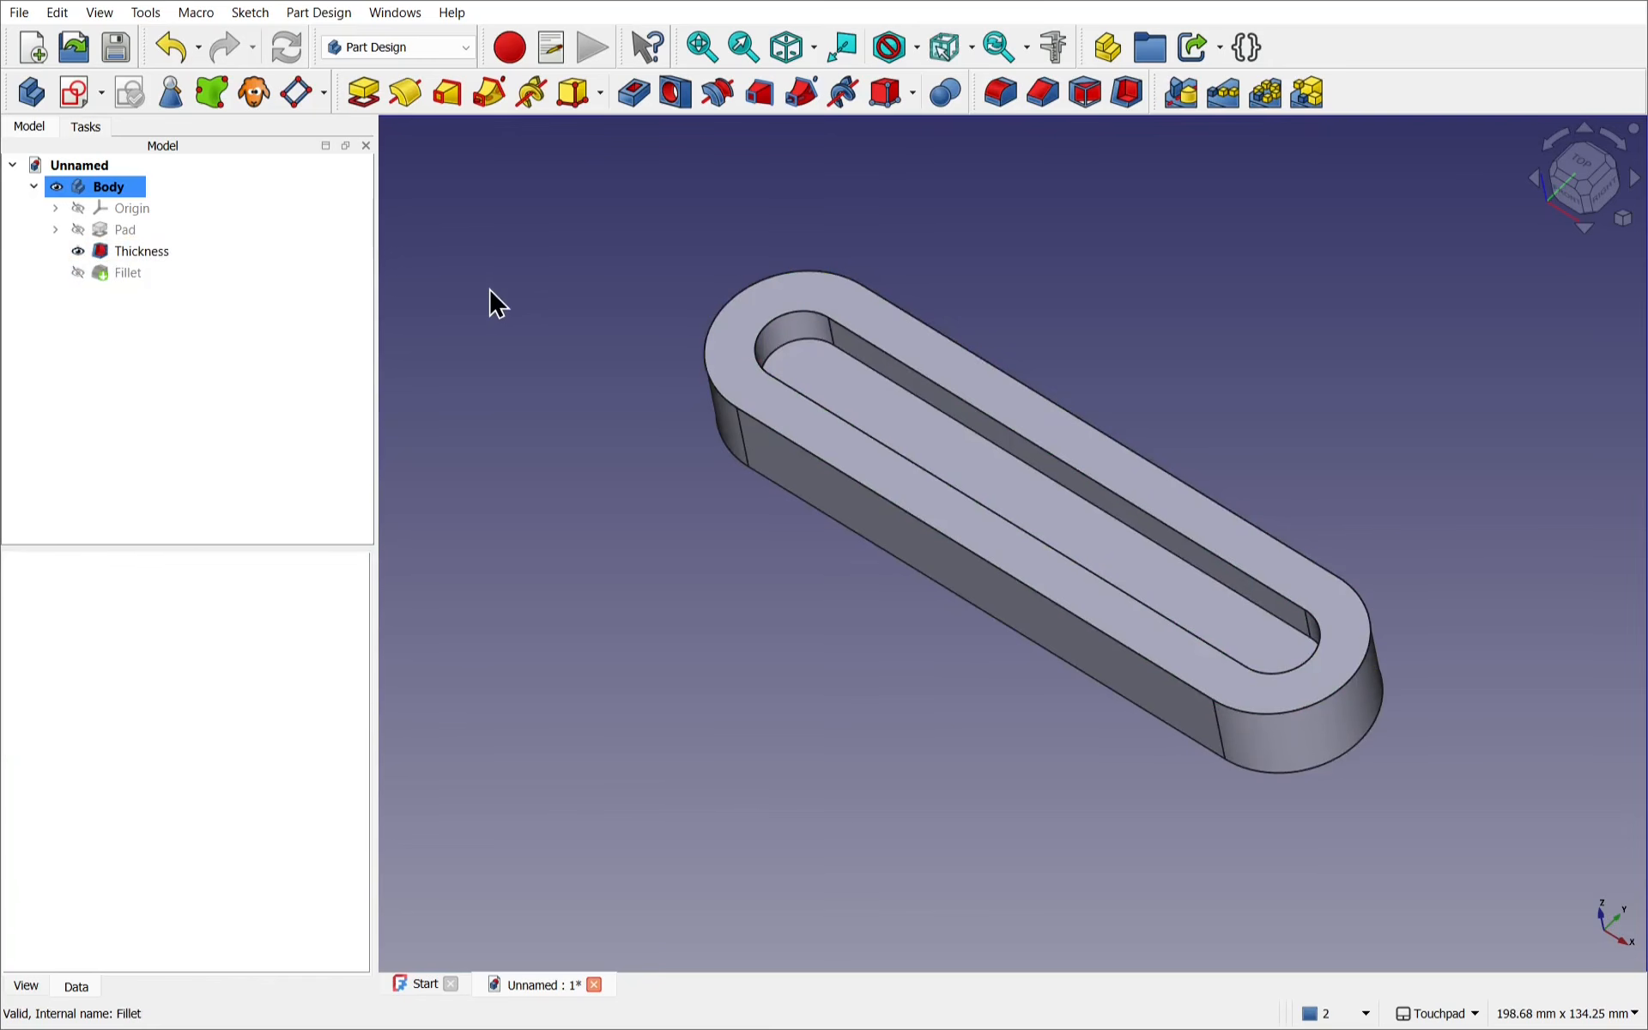
# Step: Export the whole Body, displayed at its Thickness feature, to Downloads as Unnamed-Body.stl, replacing the existing file
pyautogui.click(125, 189)
pyautogui.click(20, 12)
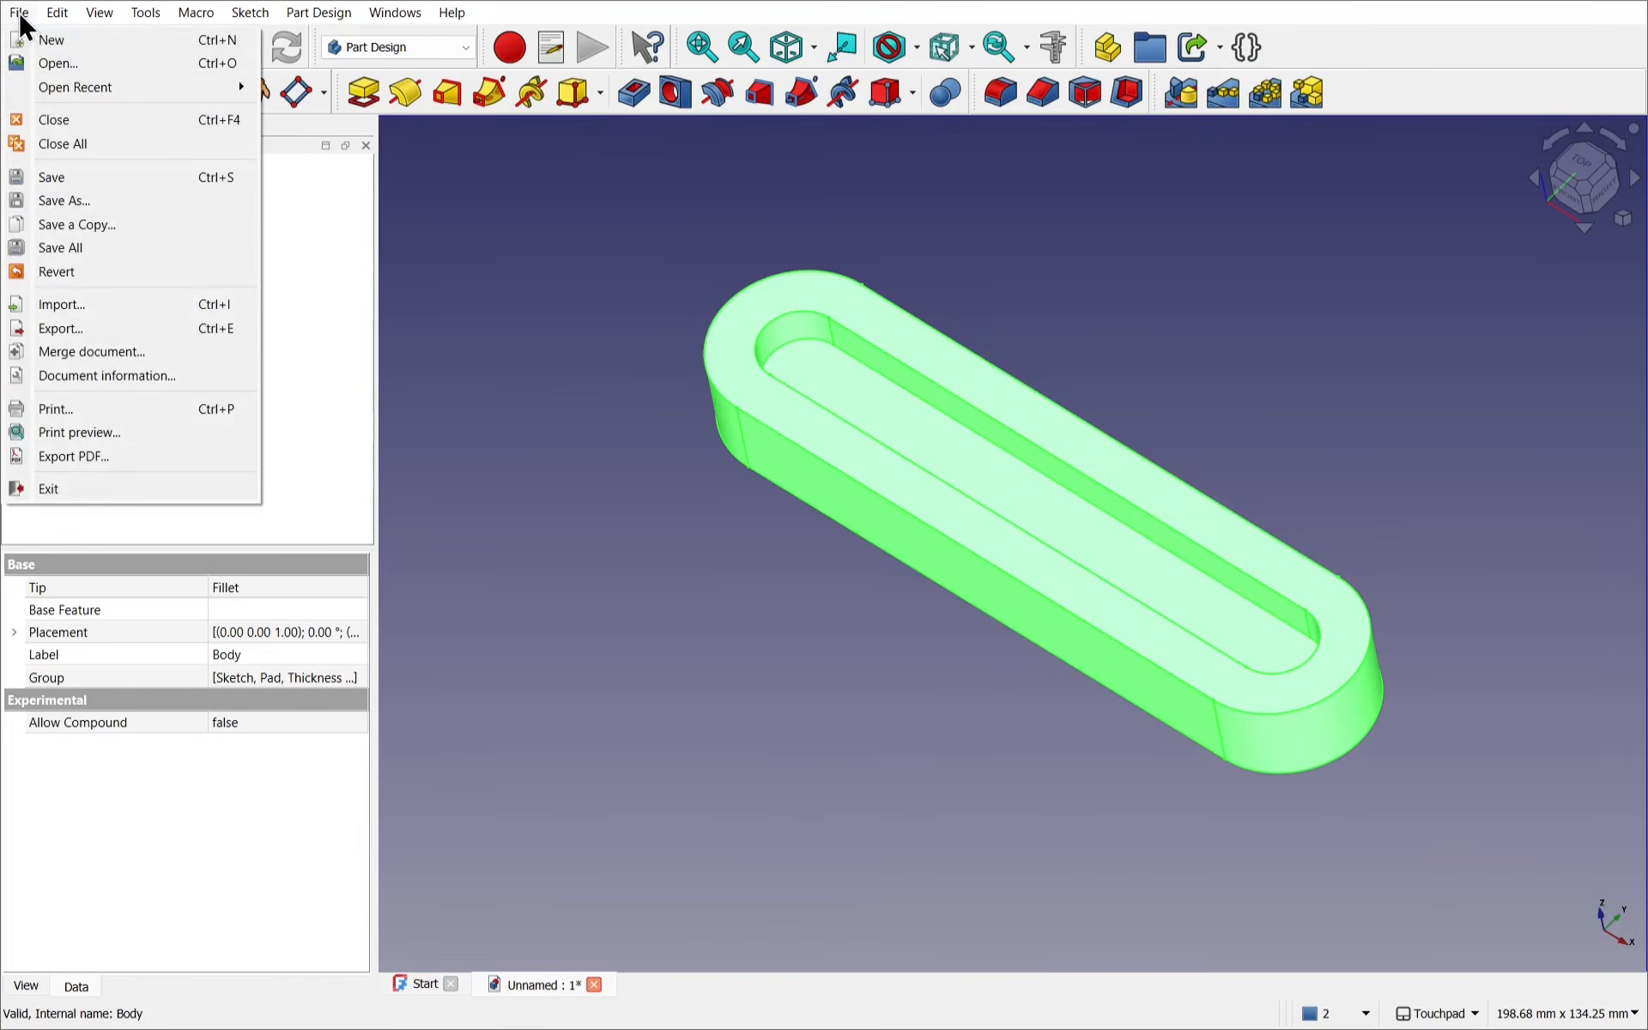
pyautogui.click(155, 328)
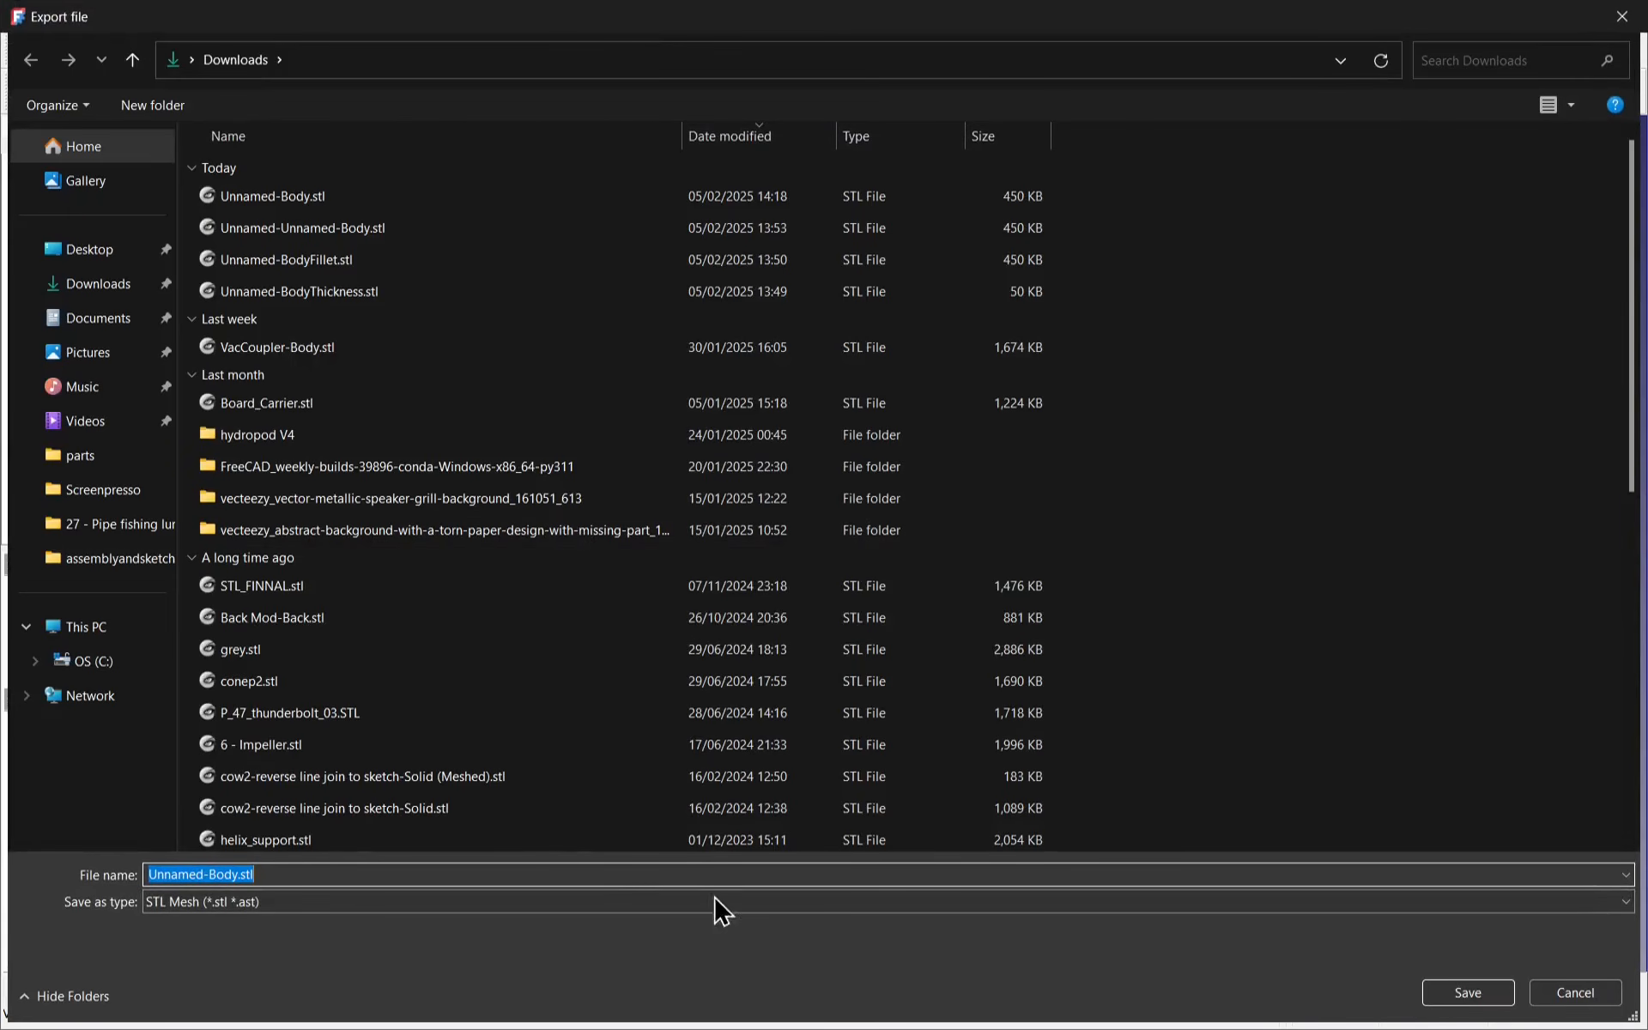
pyautogui.click(1456, 989)
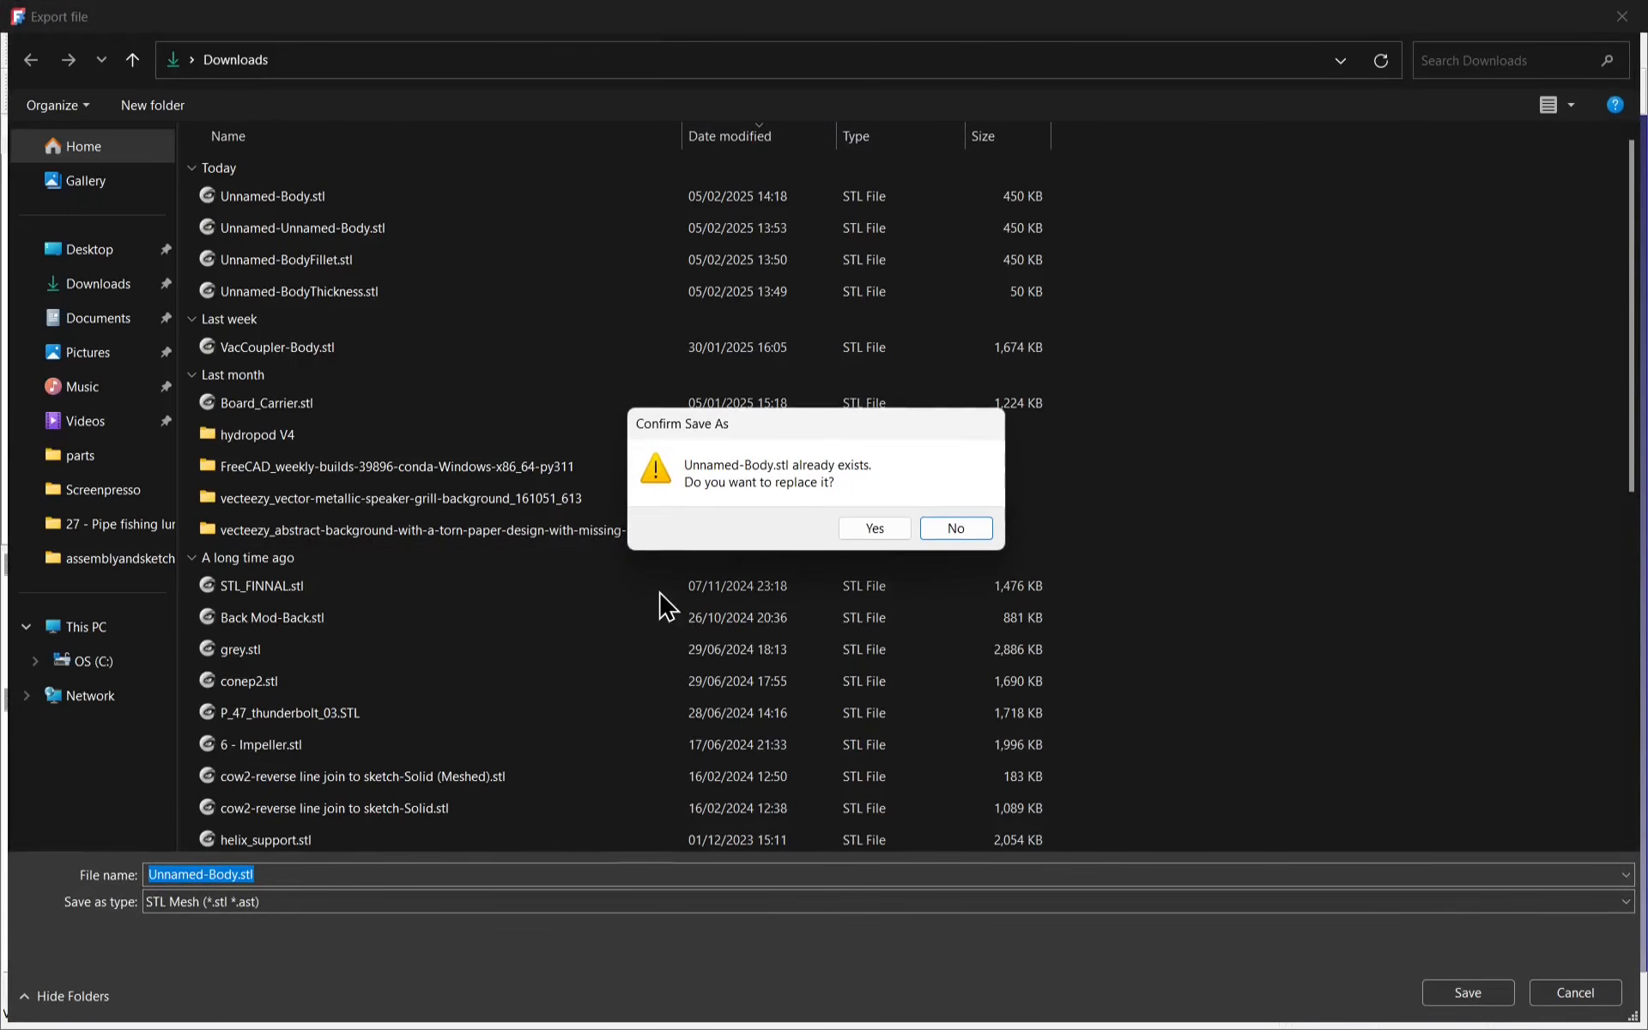
pyautogui.click(872, 530)
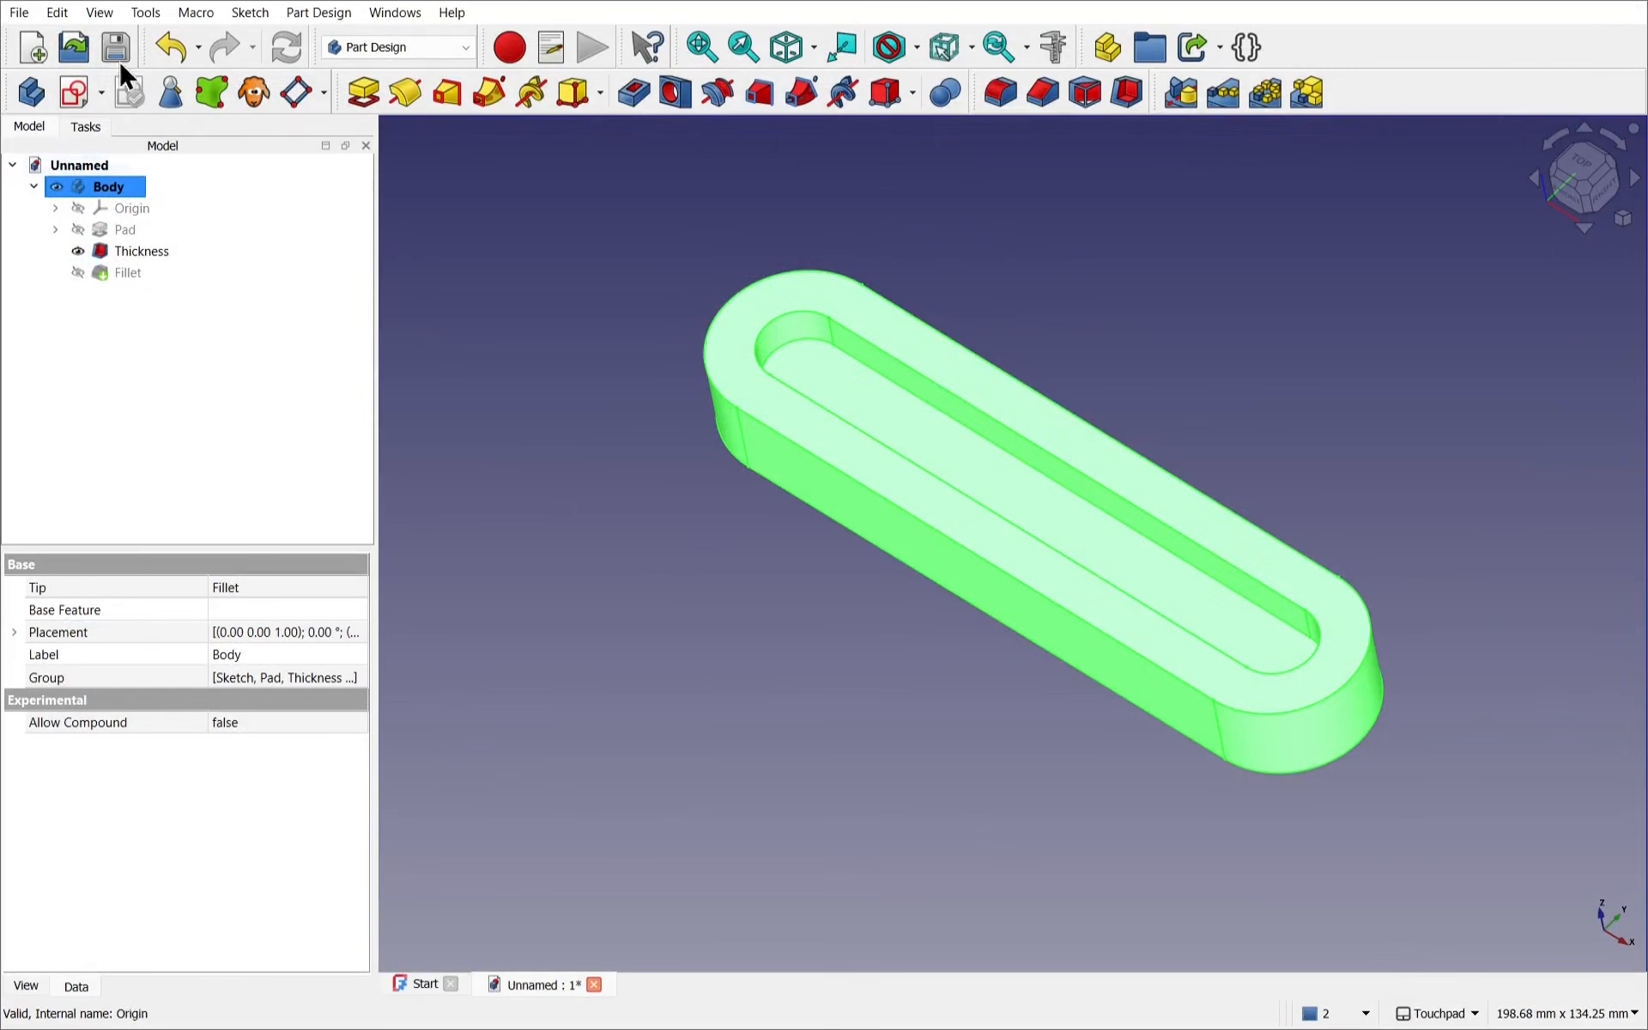
# Step: Import the re-exported Unnamed-Body.stl from Downloads and hide the Body to inspect the mesh
pyautogui.click(20, 14)
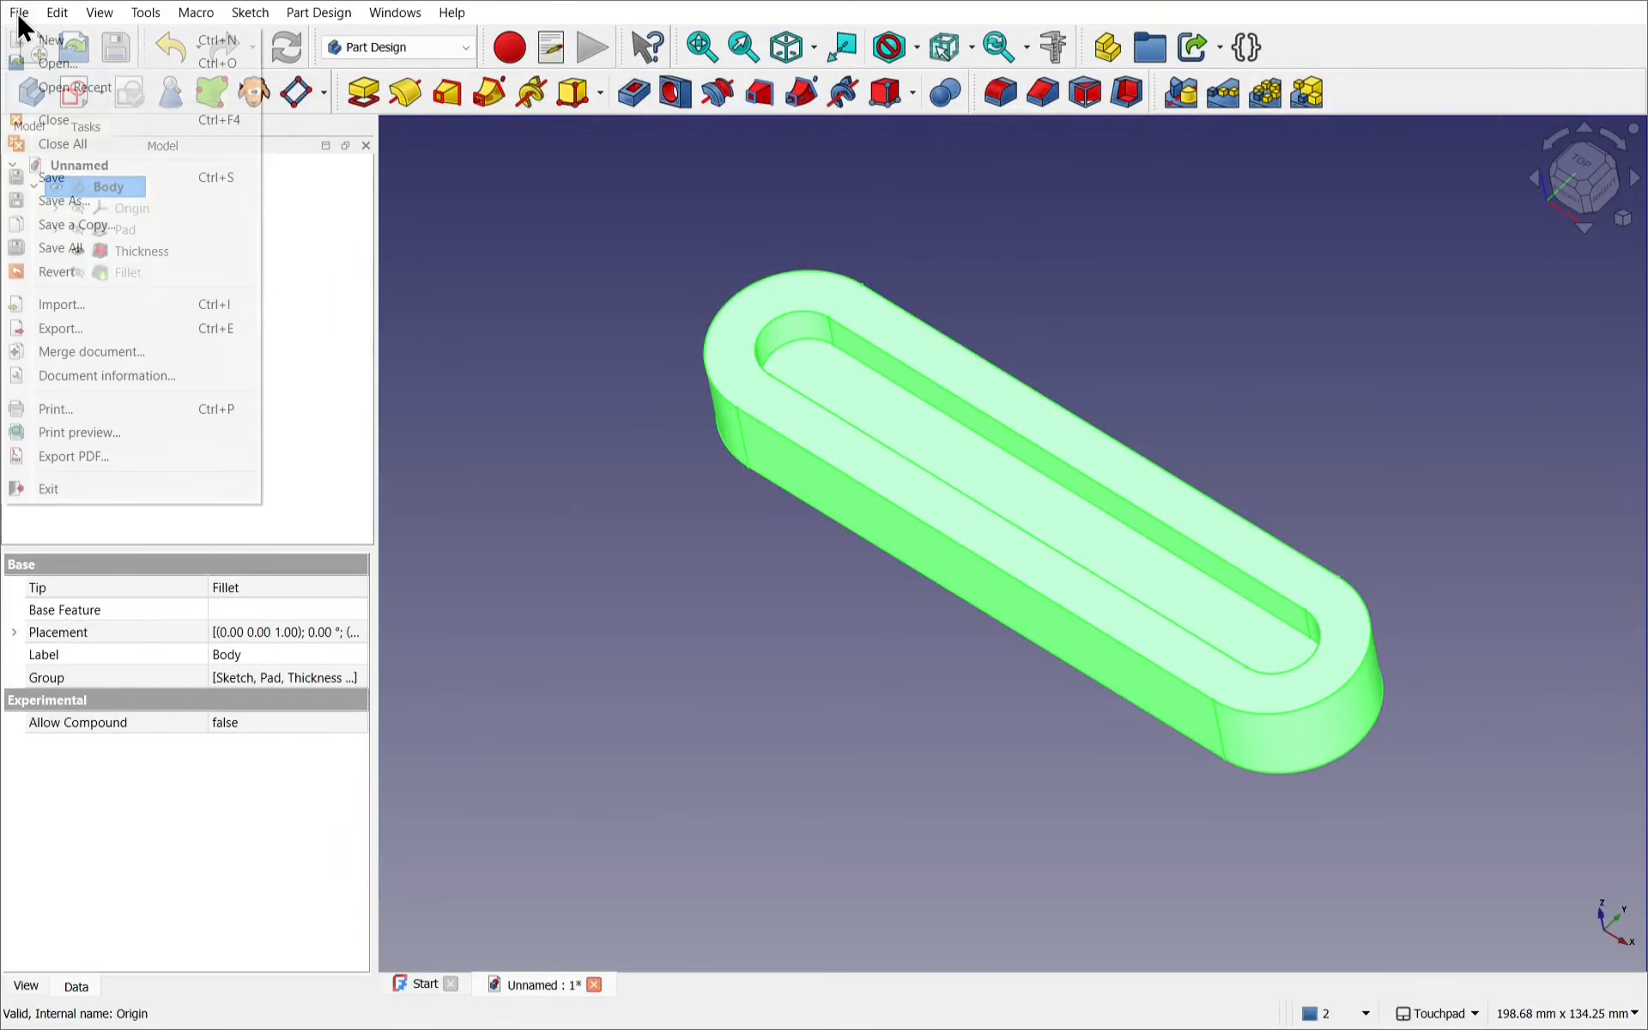
pyautogui.click(106, 308)
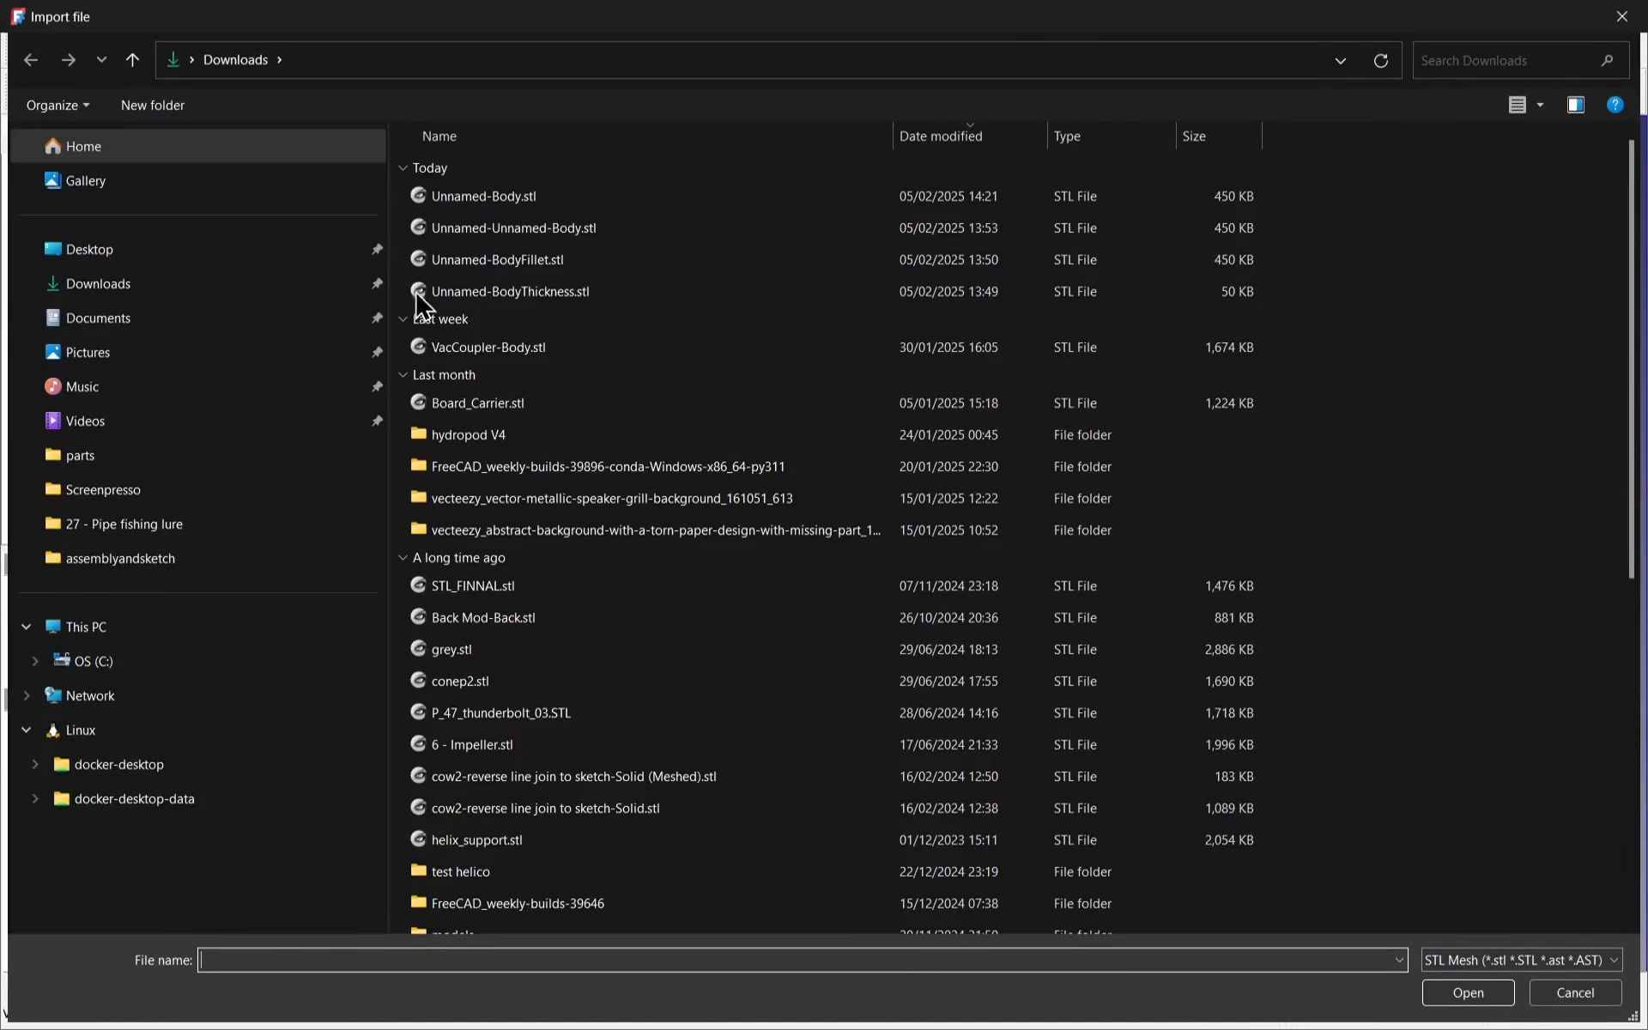
pyautogui.doubleClick(504, 197)
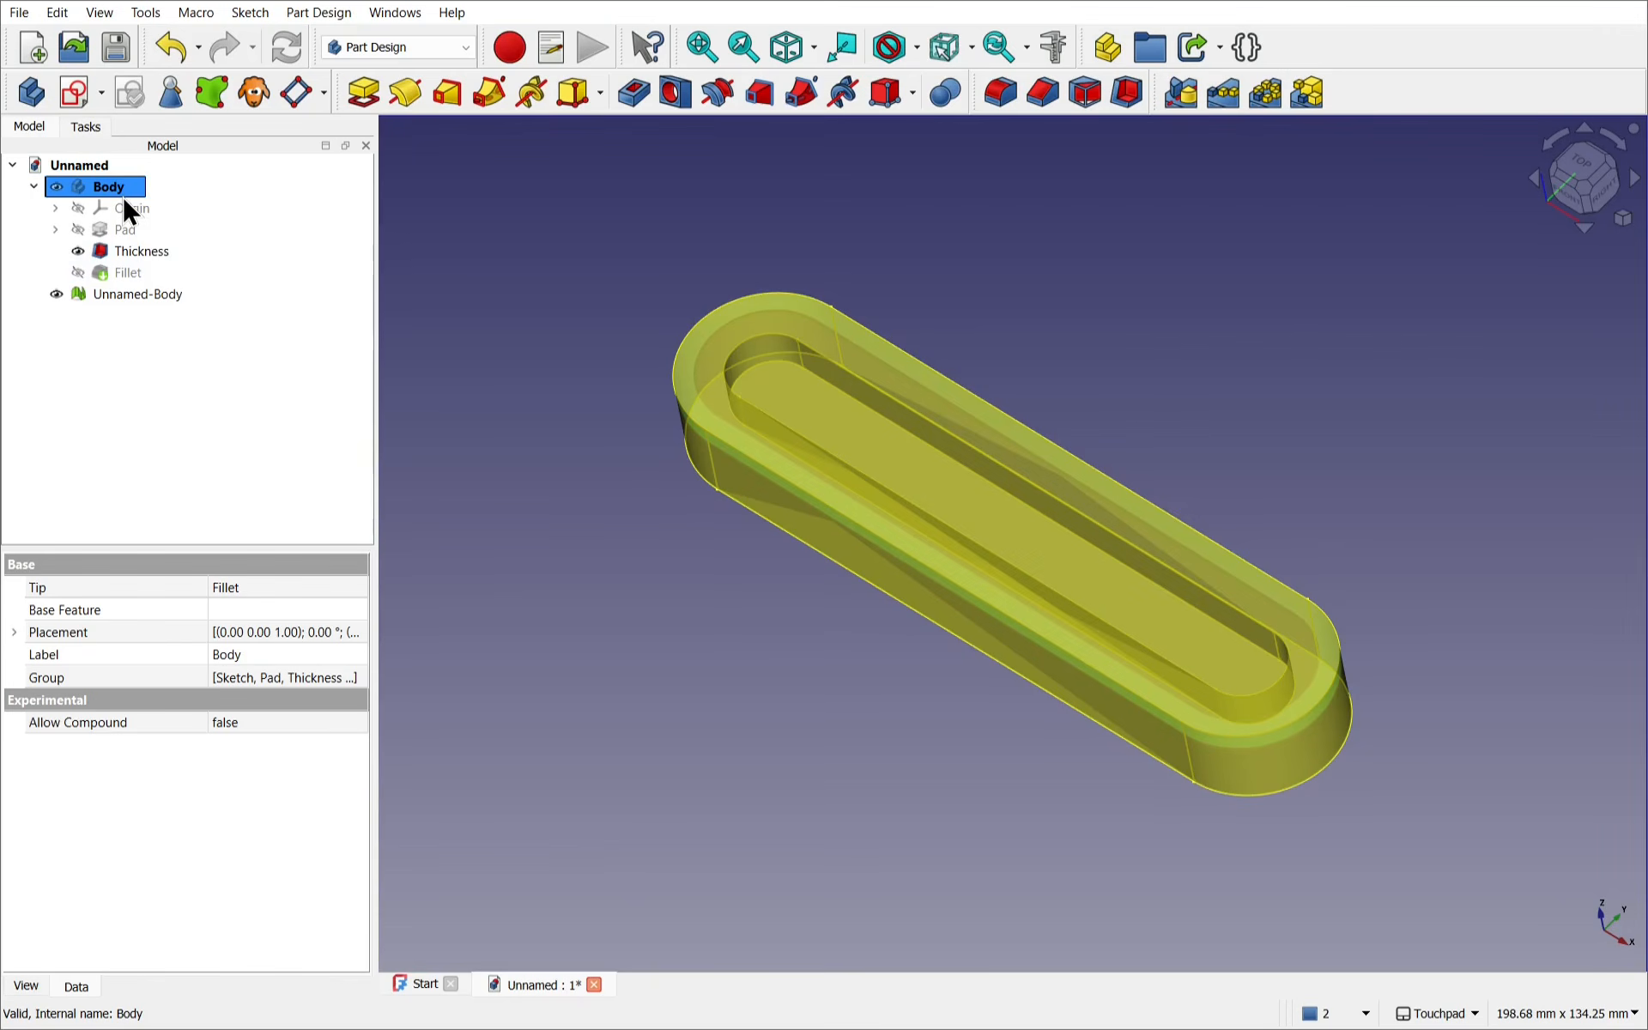
pyautogui.press('space')
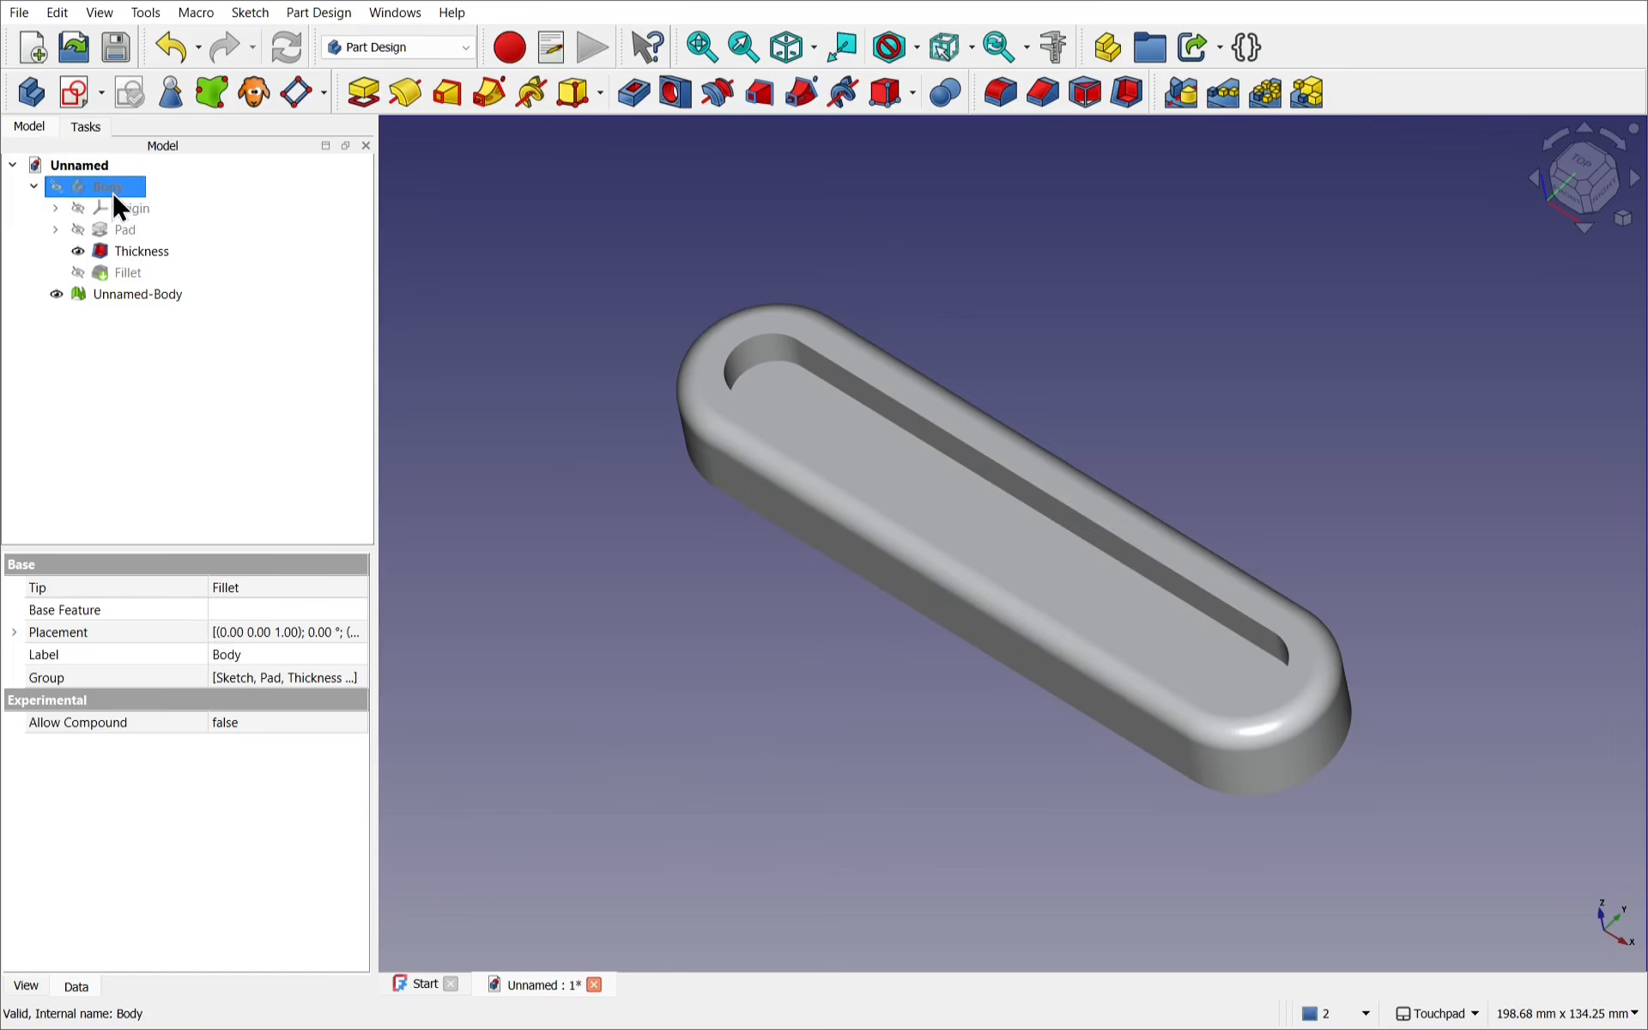
# Step: Hide the imported Unnamed-Body mesh and show the Body again
pyautogui.click(159, 301)
pyautogui.press('space')
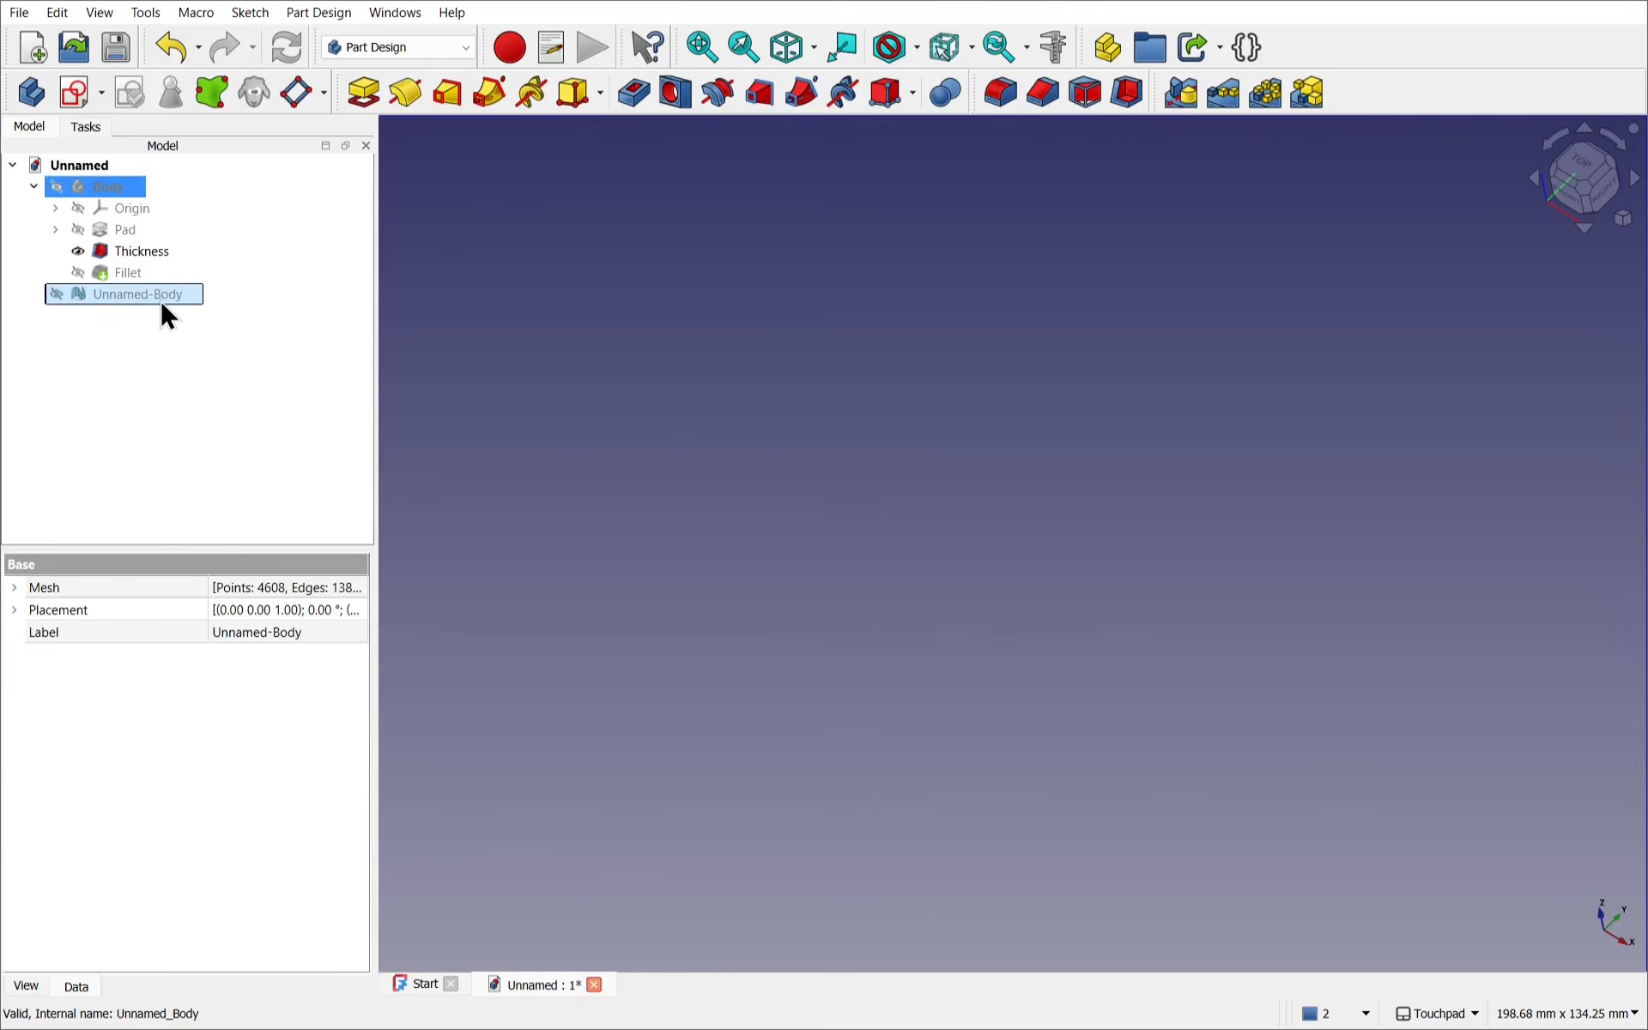
pyautogui.click(115, 188)
pyautogui.press('space')
pyautogui.click(554, 447)
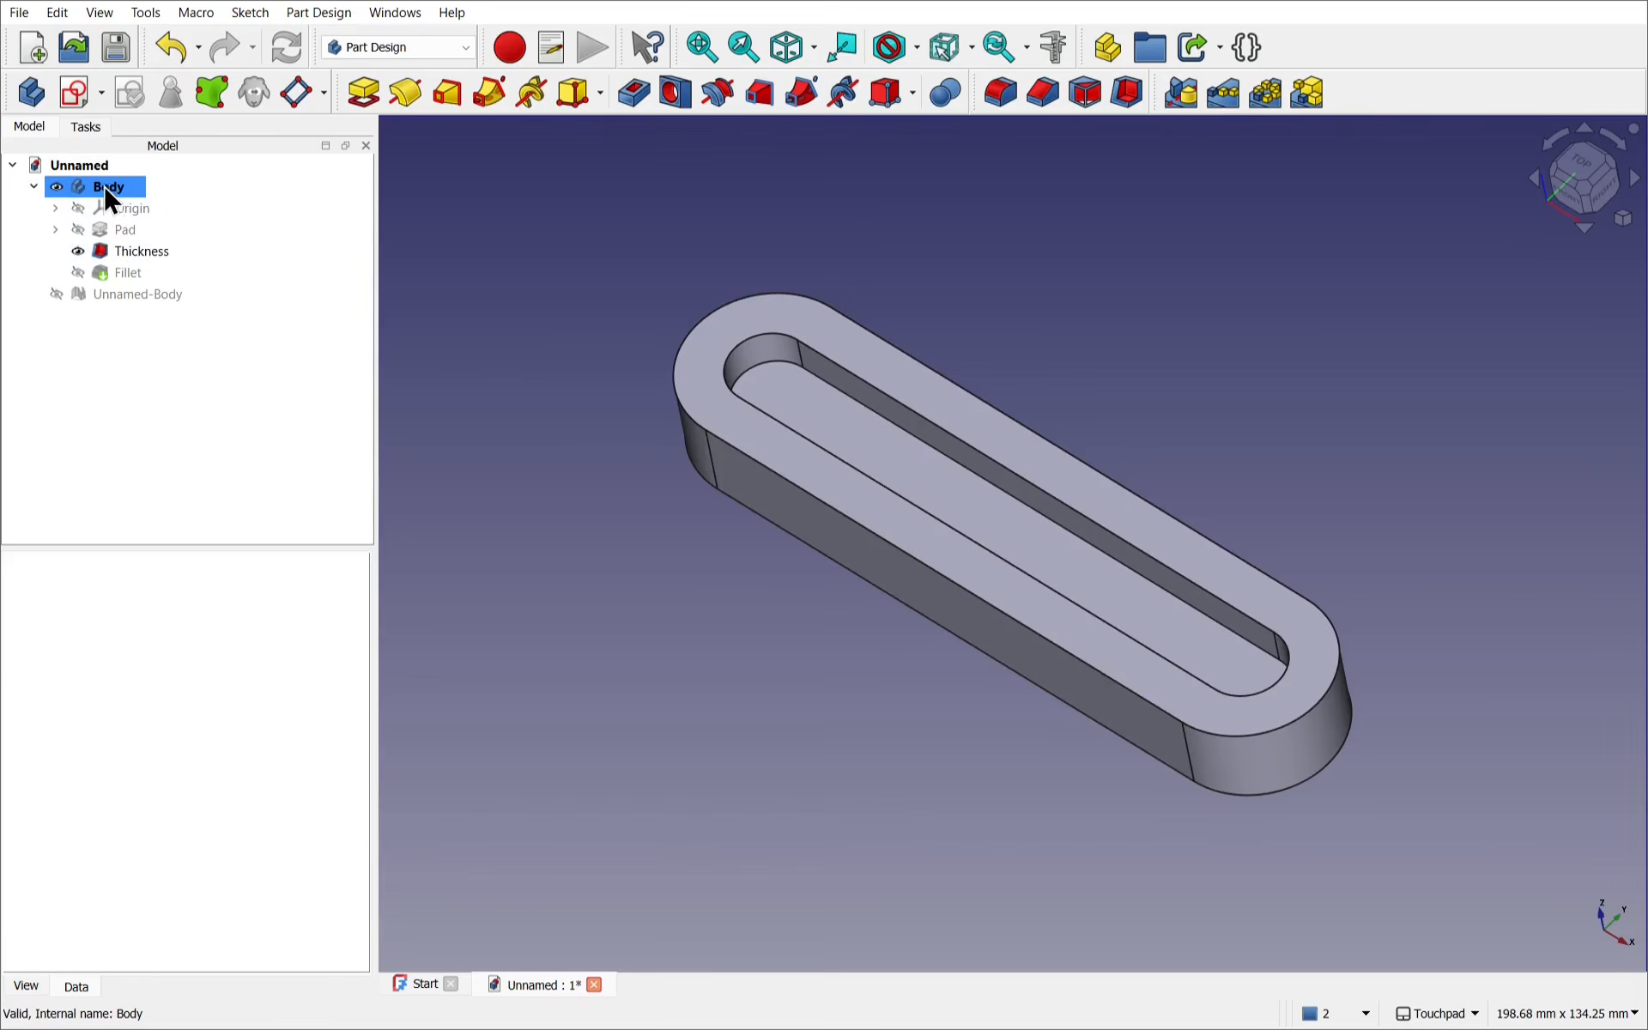
pyautogui.click(770, 455)
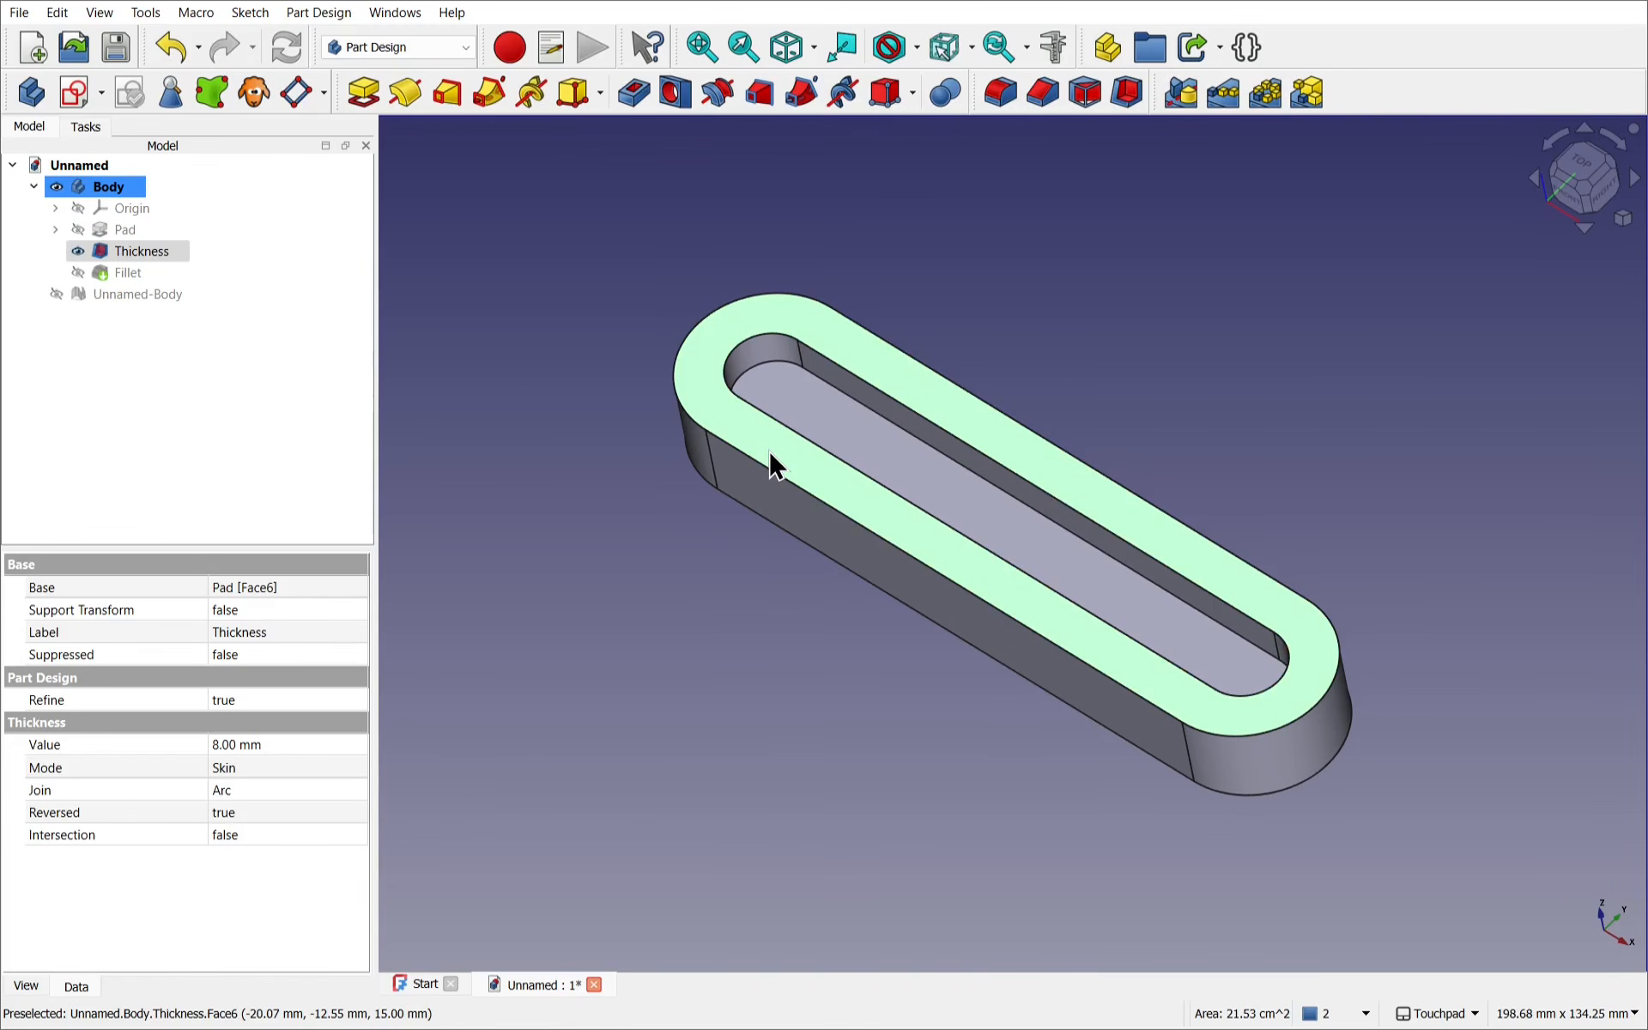
pyautogui.doubleClick(771, 455)
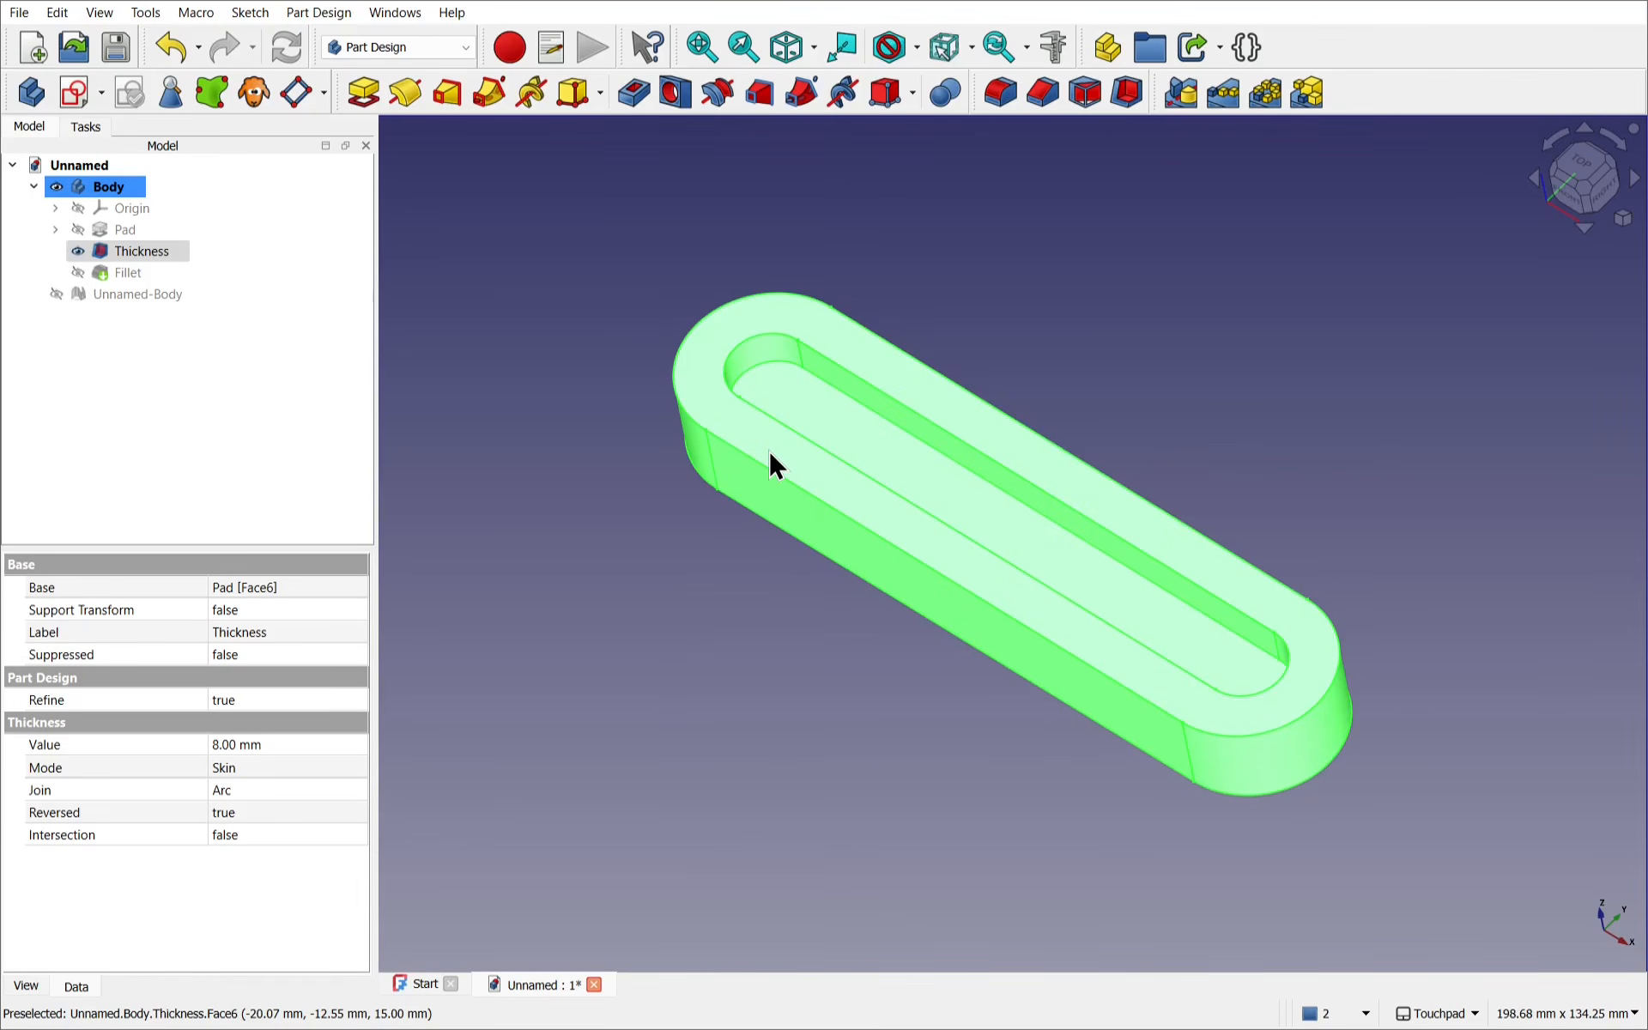
pyautogui.click(770, 453)
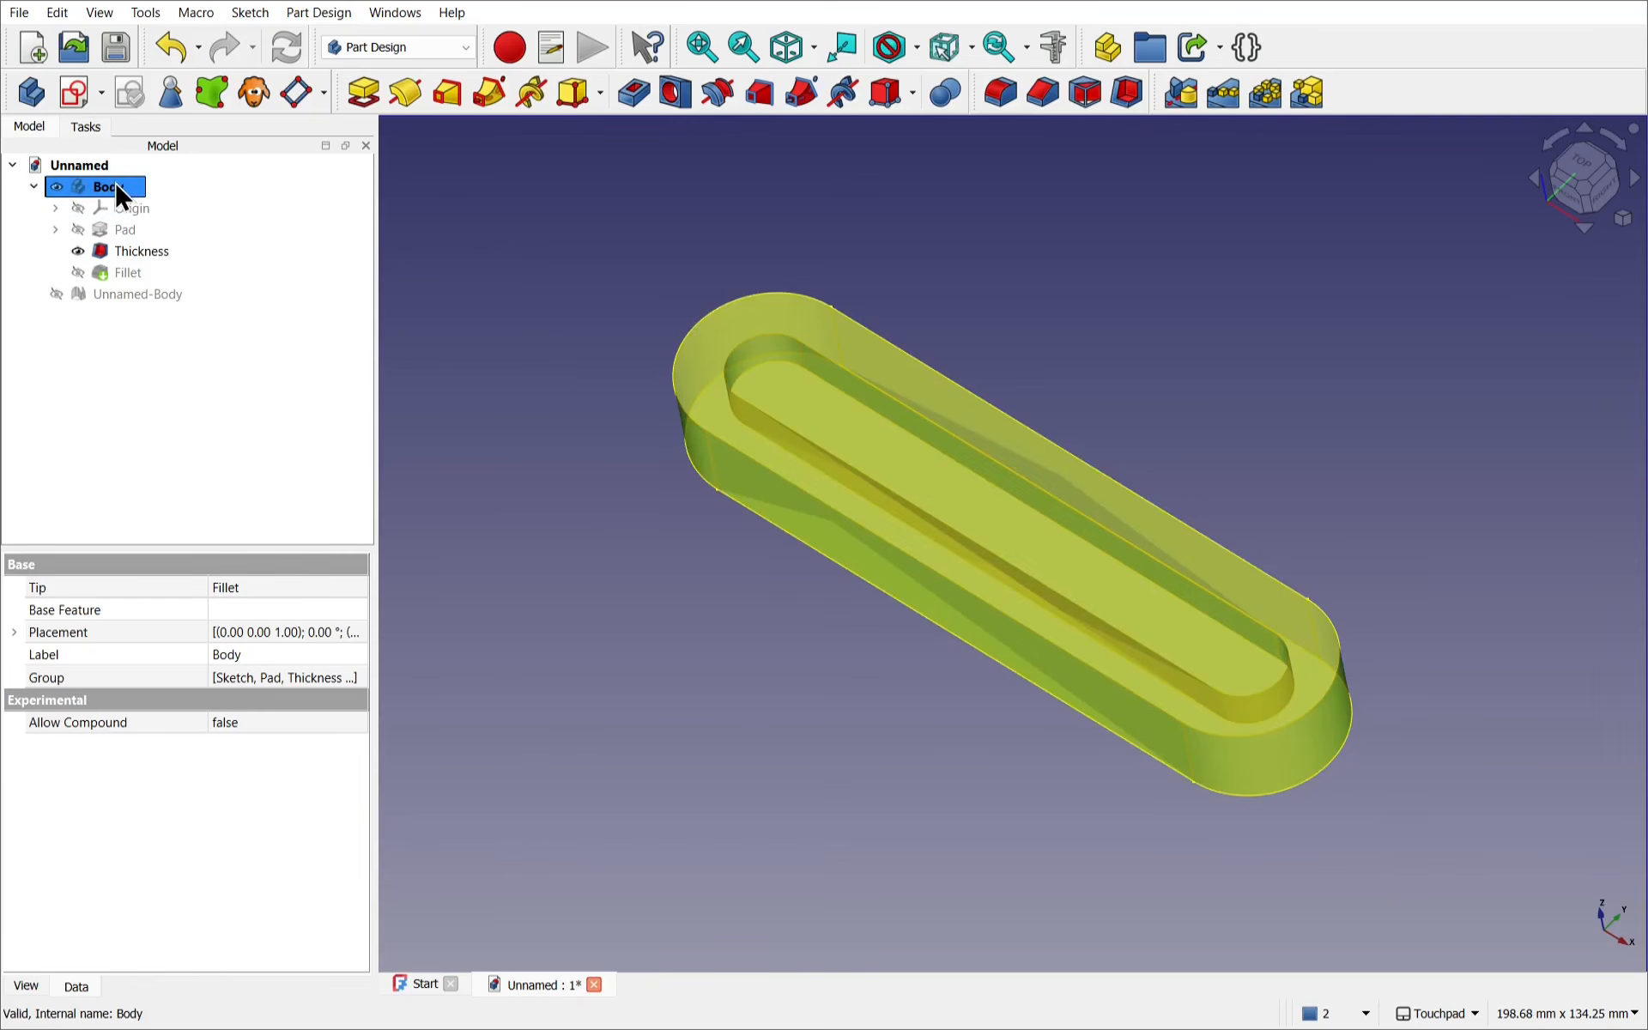
# Step: Set the Thickness feature as the Body's tip in place of the Fillet
pyautogui.click(129, 275)
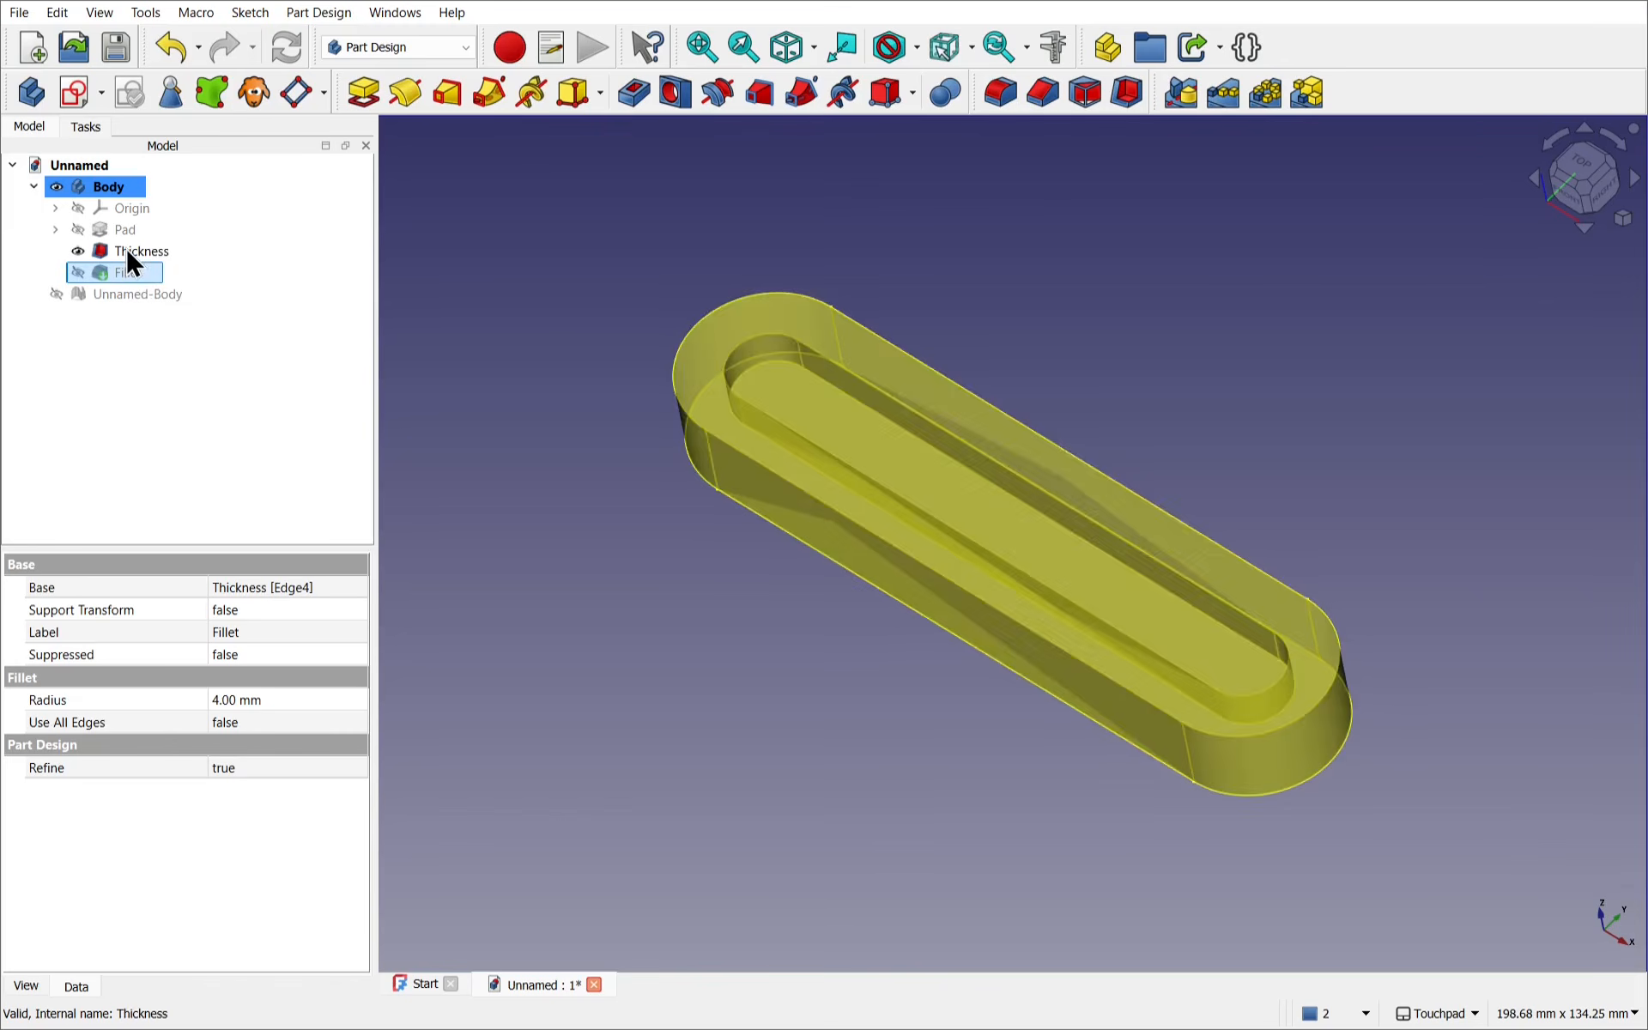
pyautogui.click(129, 249)
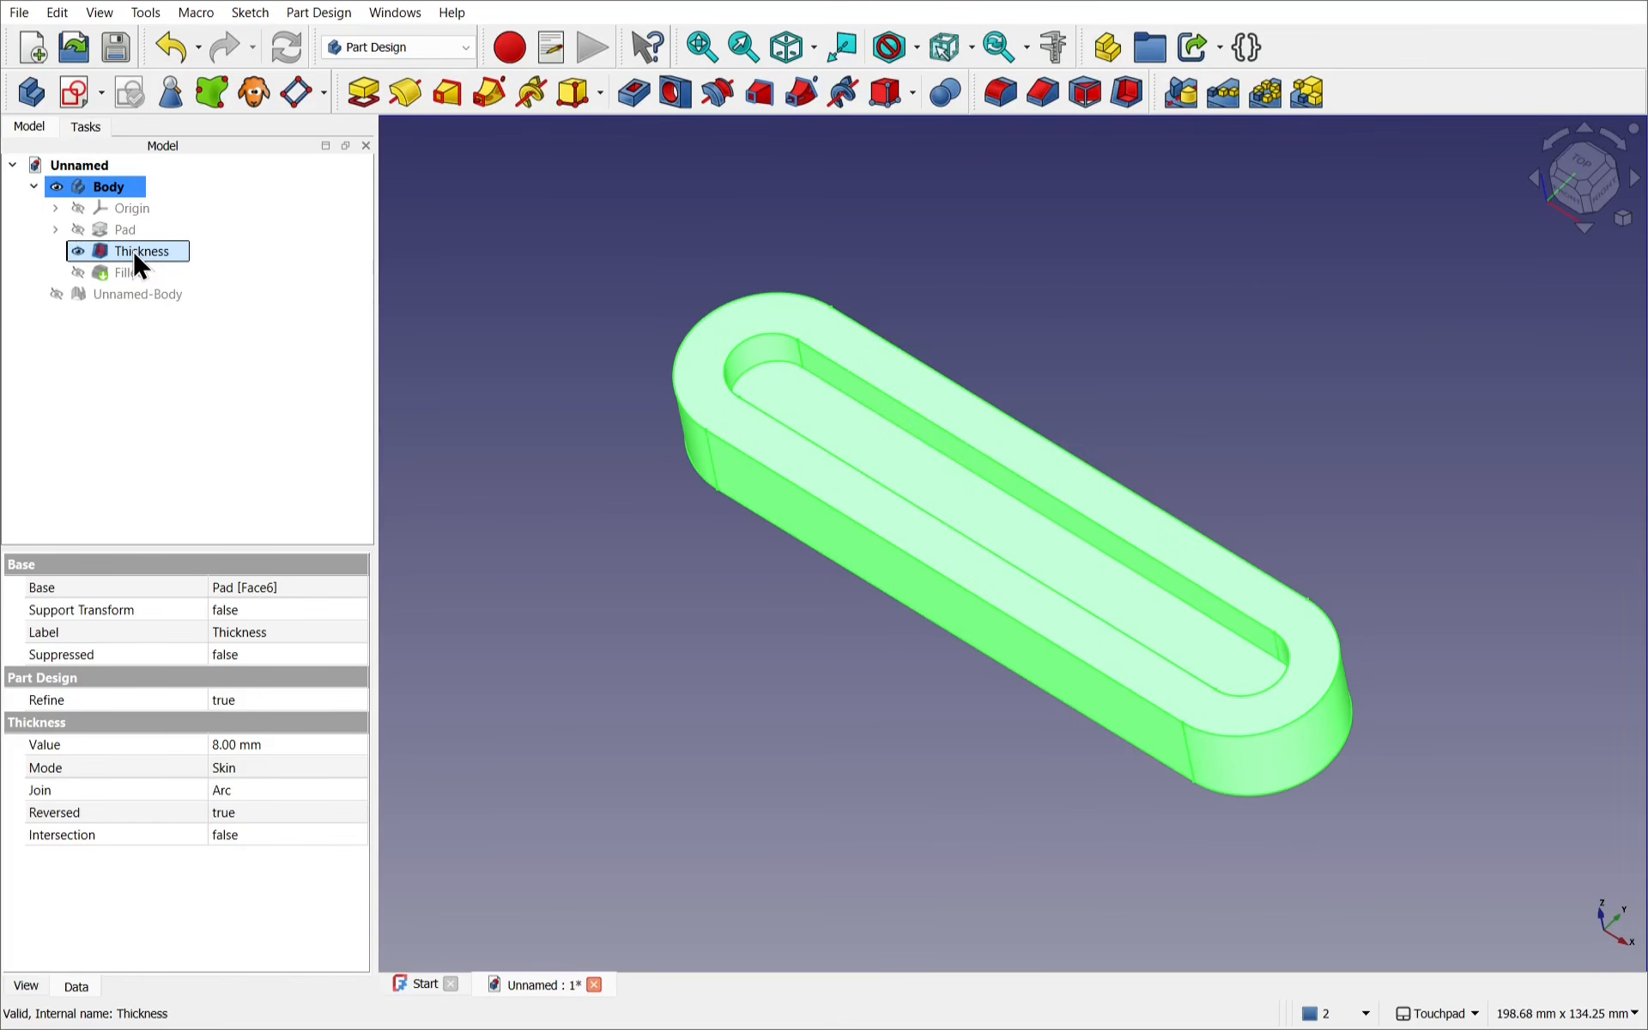
pyautogui.rightClick(135, 256)
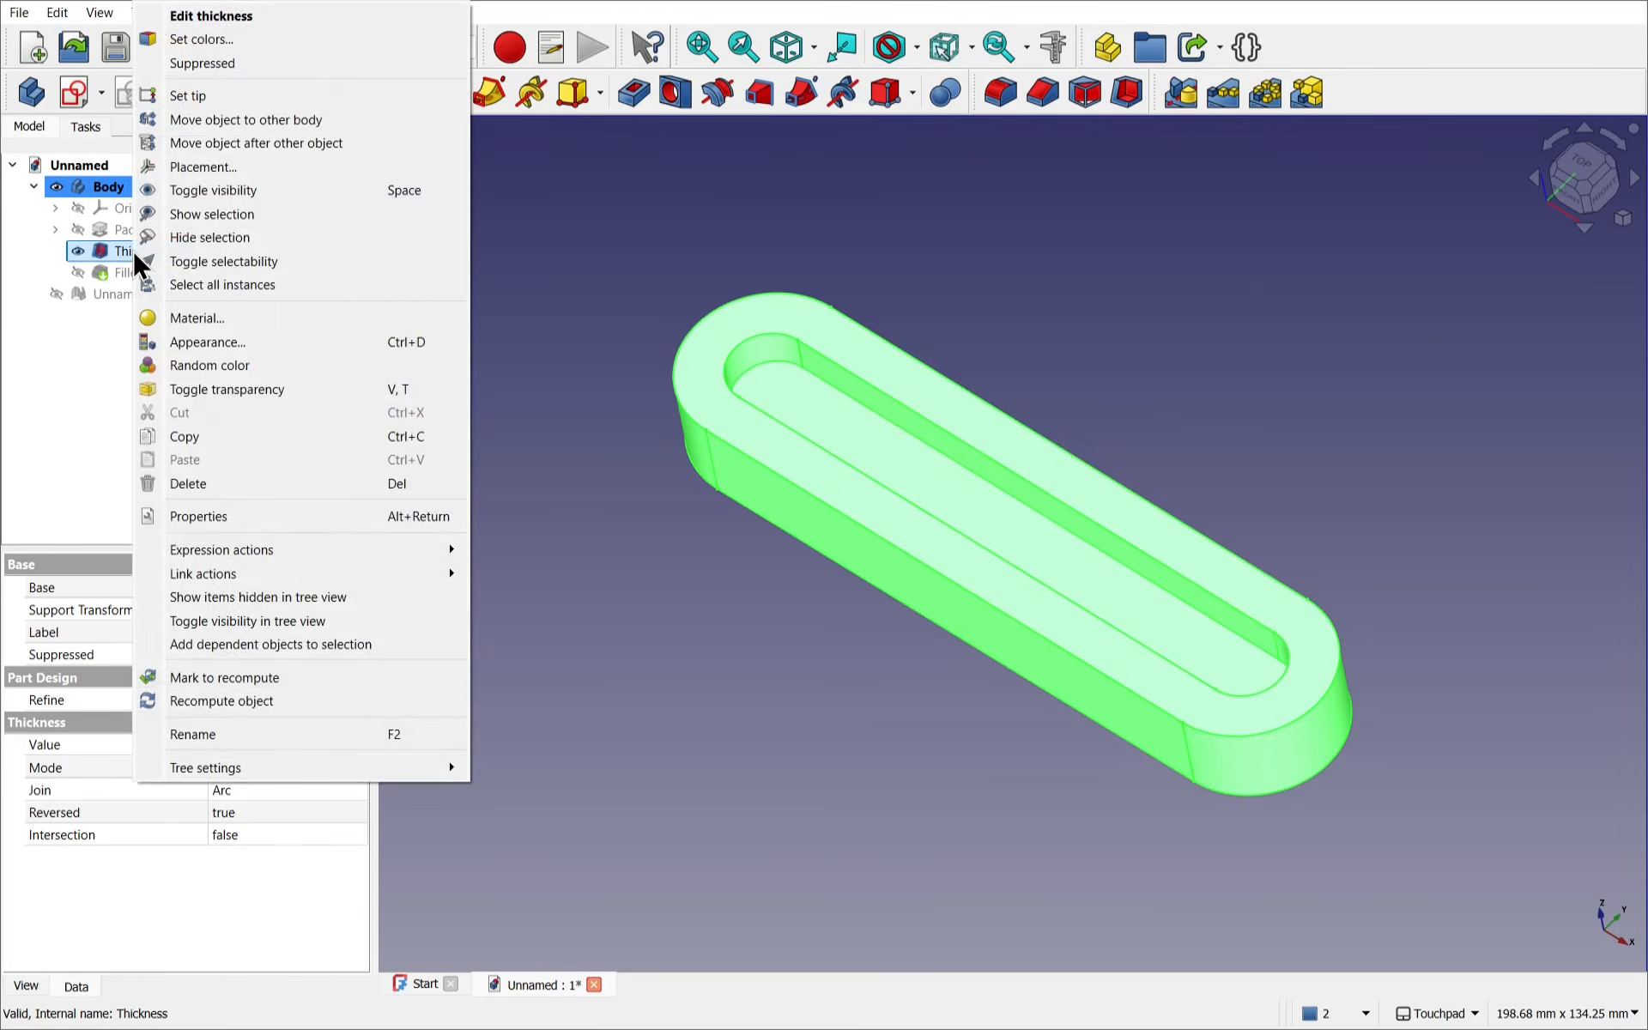
pyautogui.click(215, 100)
pyautogui.click(172, 353)
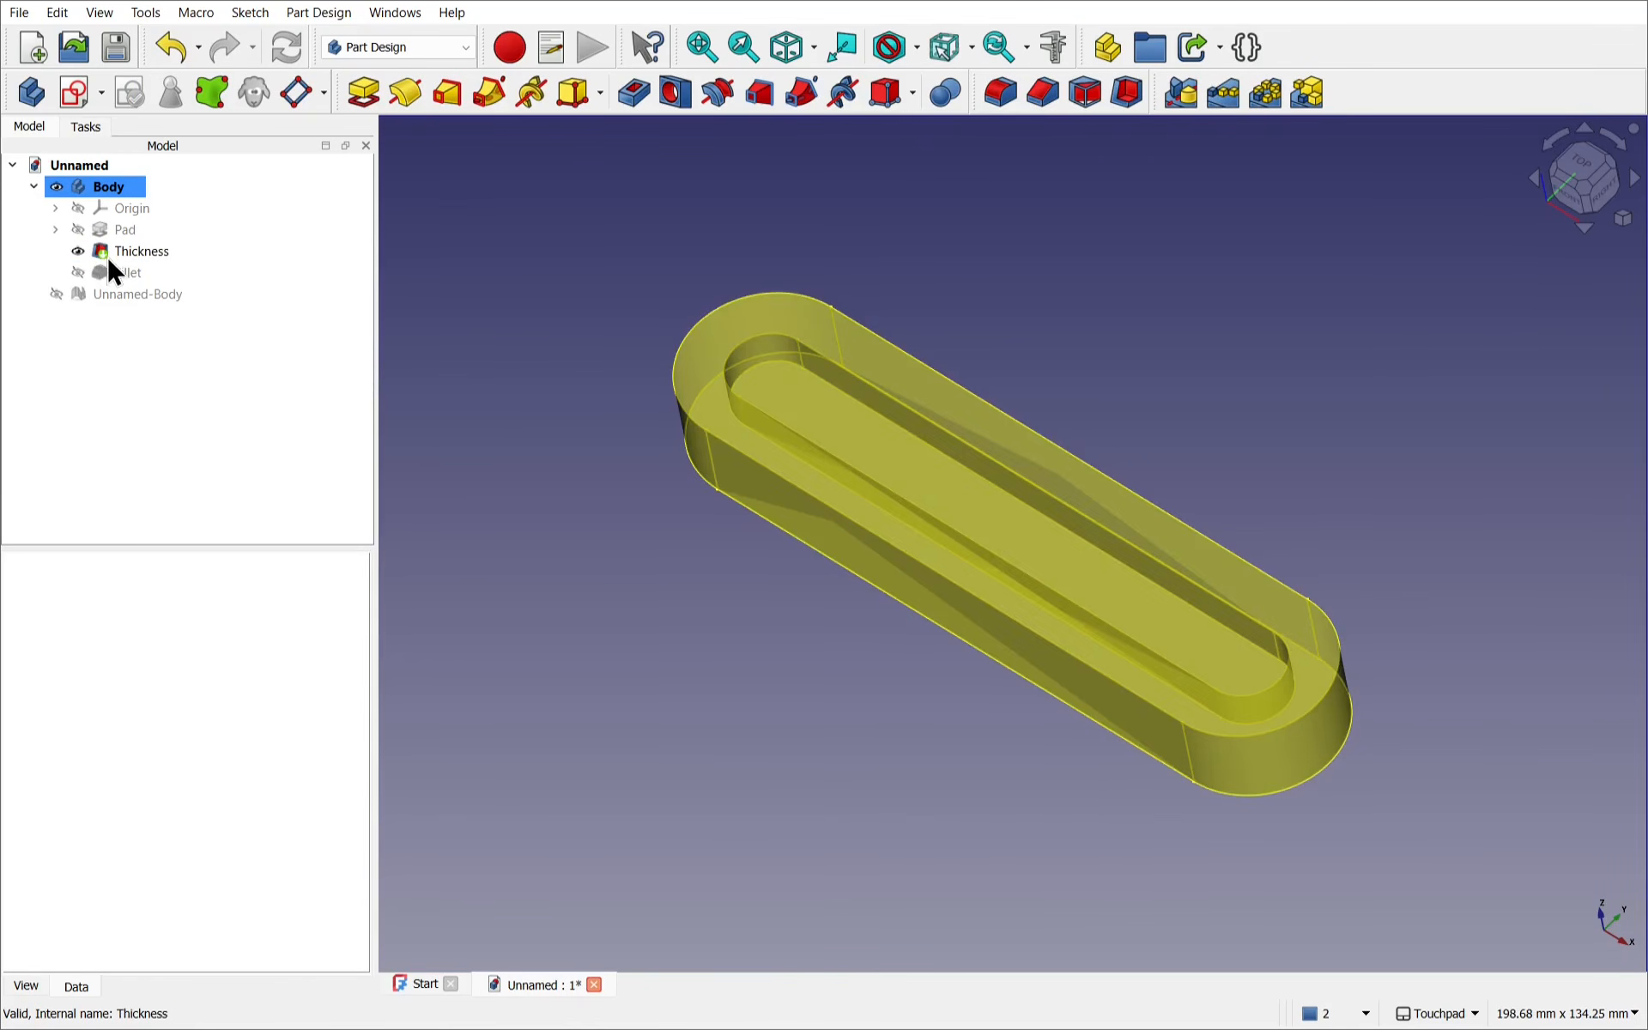
# Step: Select the Body and inspect its Tip property to check which feature is assigned
pyautogui.click(109, 185)
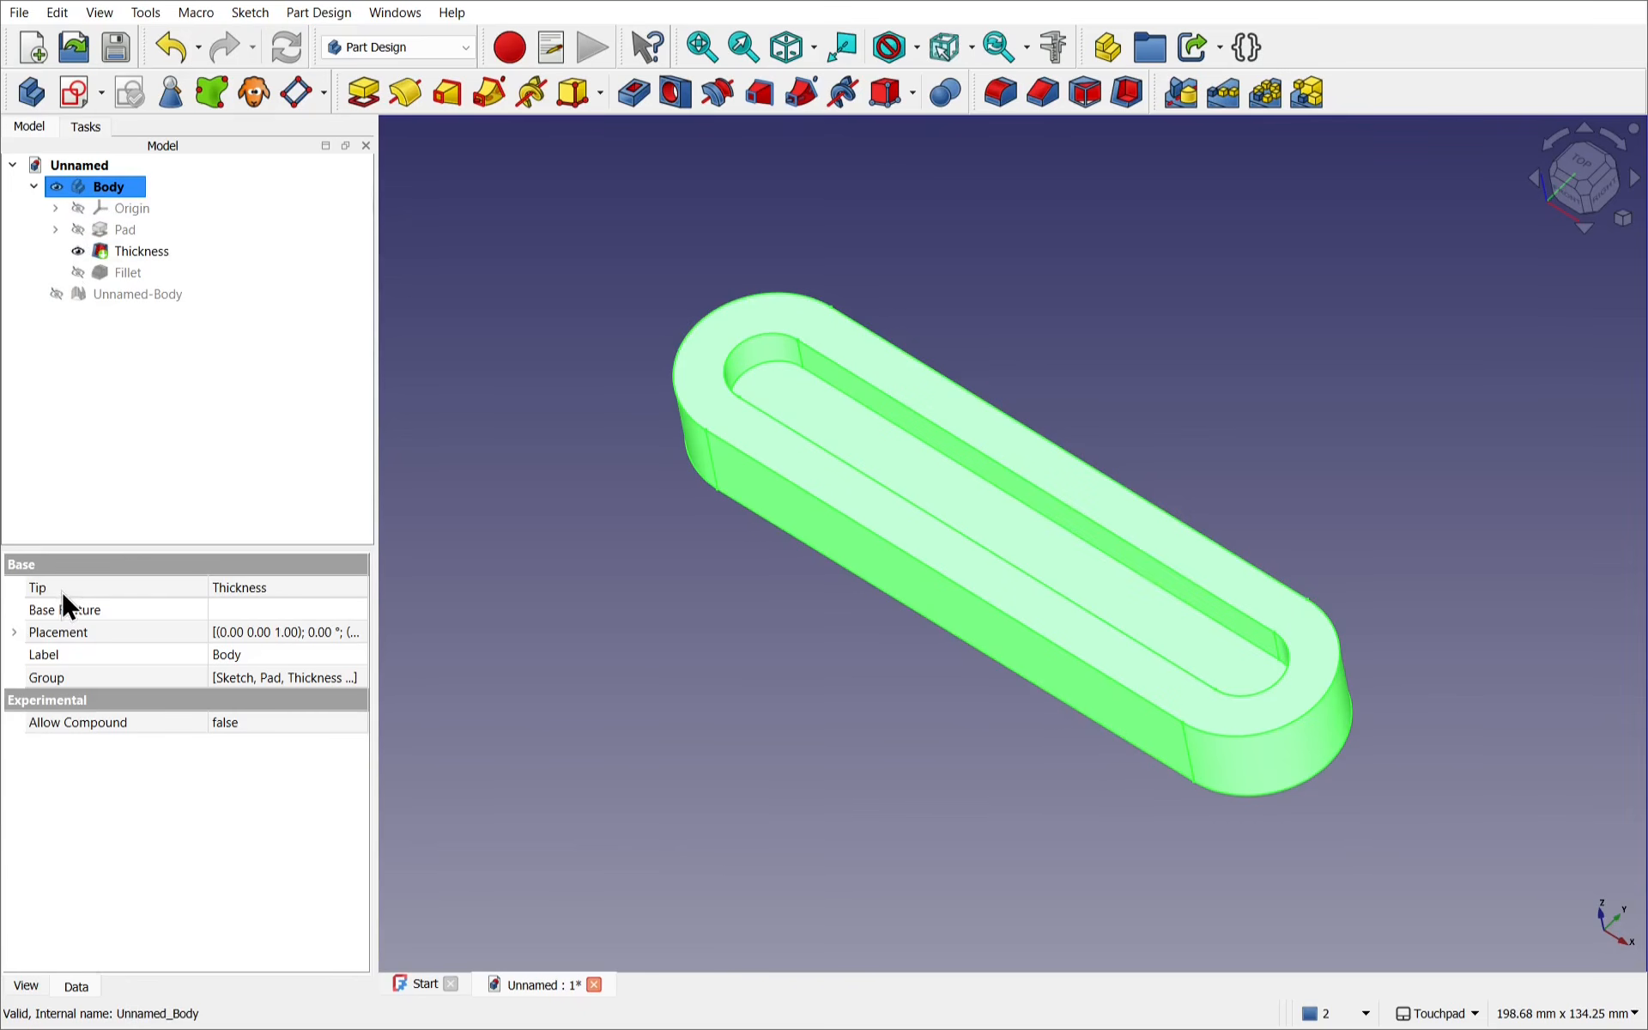
pyautogui.click(303, 590)
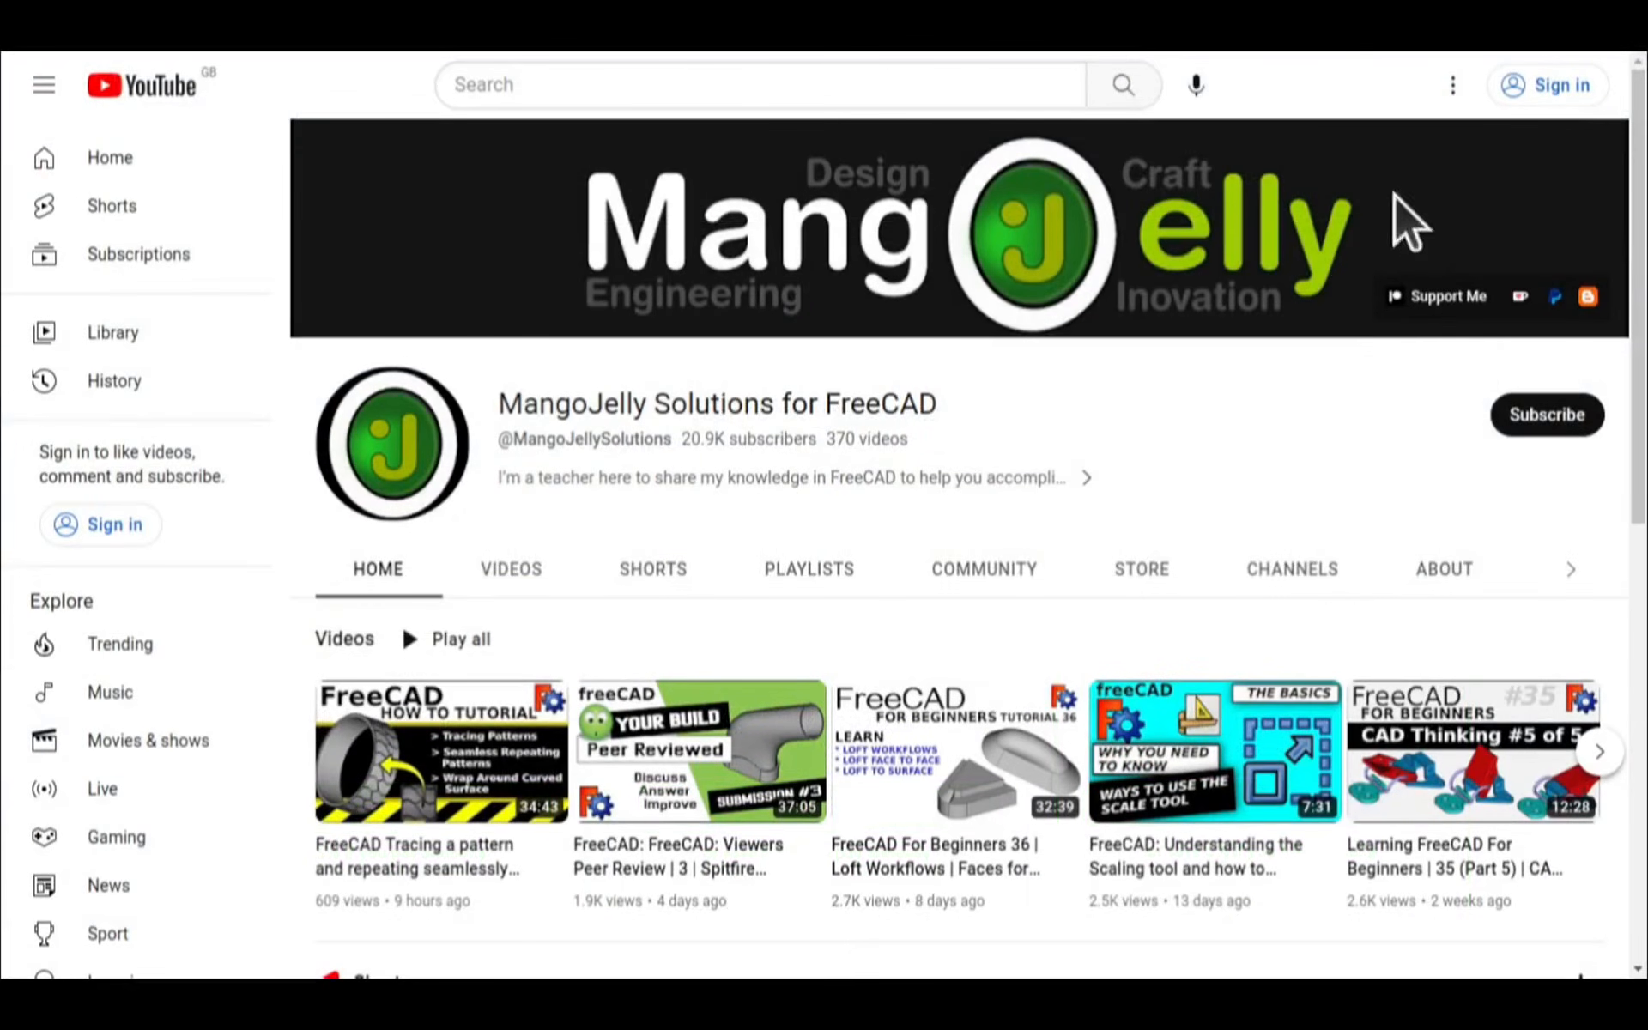
# Step: Switch to the MangoJelly Solutions for FreeCAD channel on YouTube, open its About page and examine the donation links in the description
pyautogui.click(1443, 571)
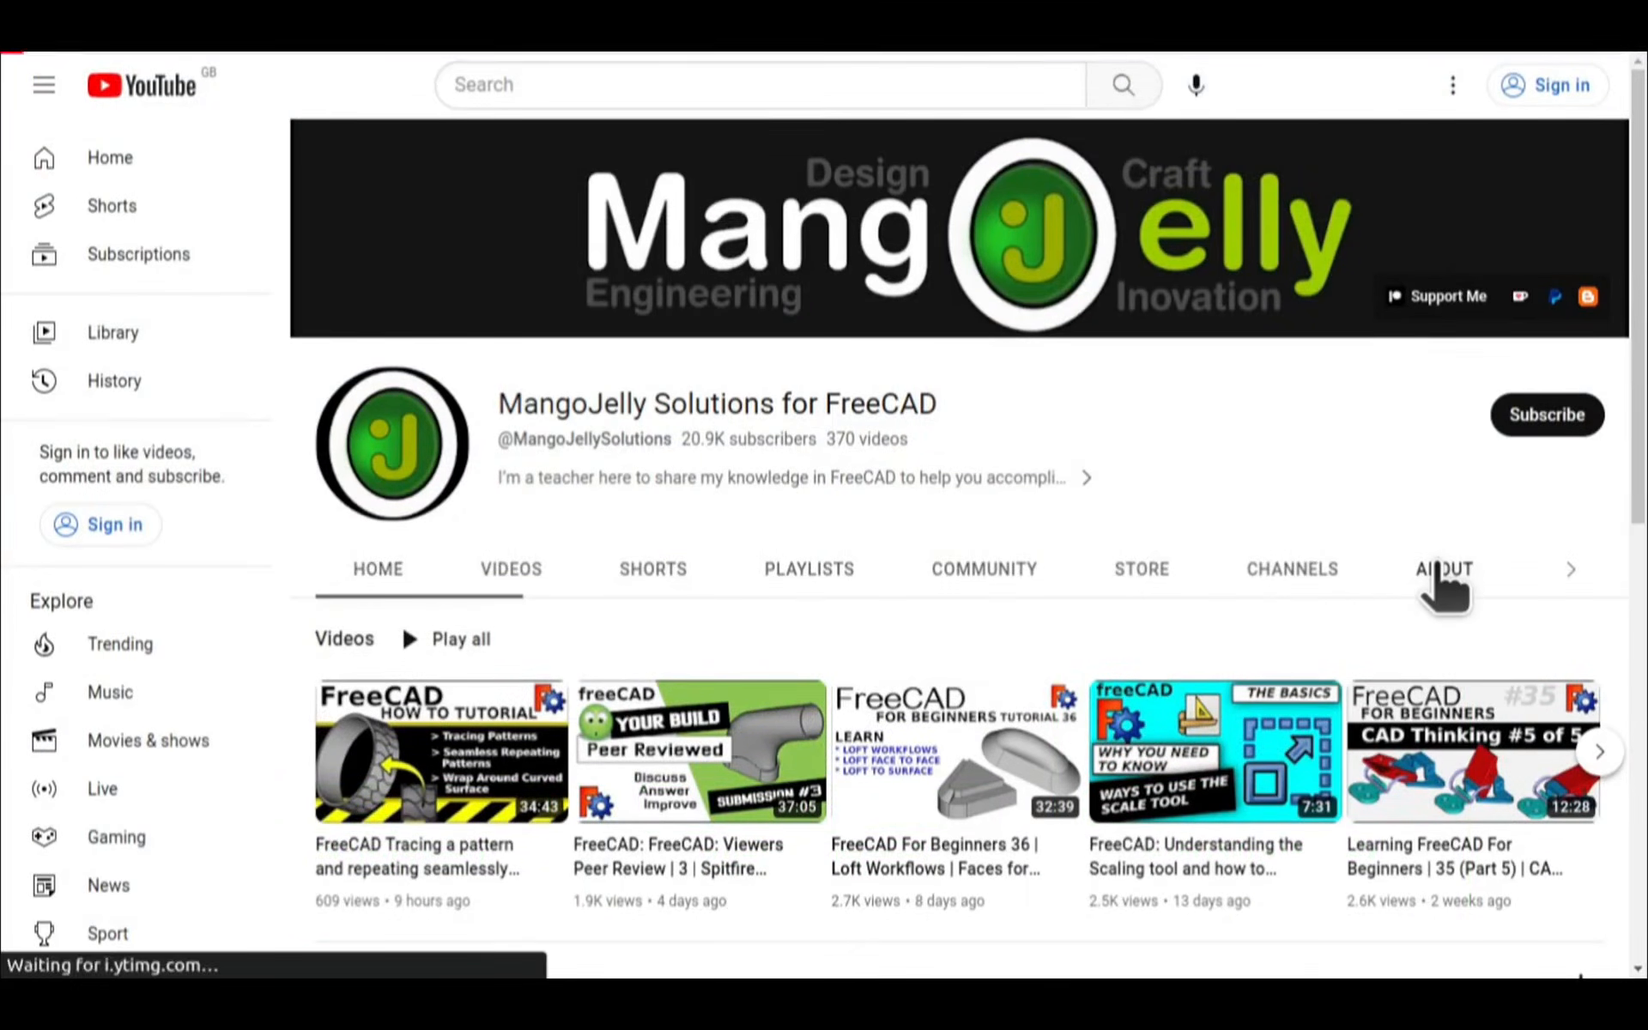
pyautogui.scroll(-3, 355, 747)
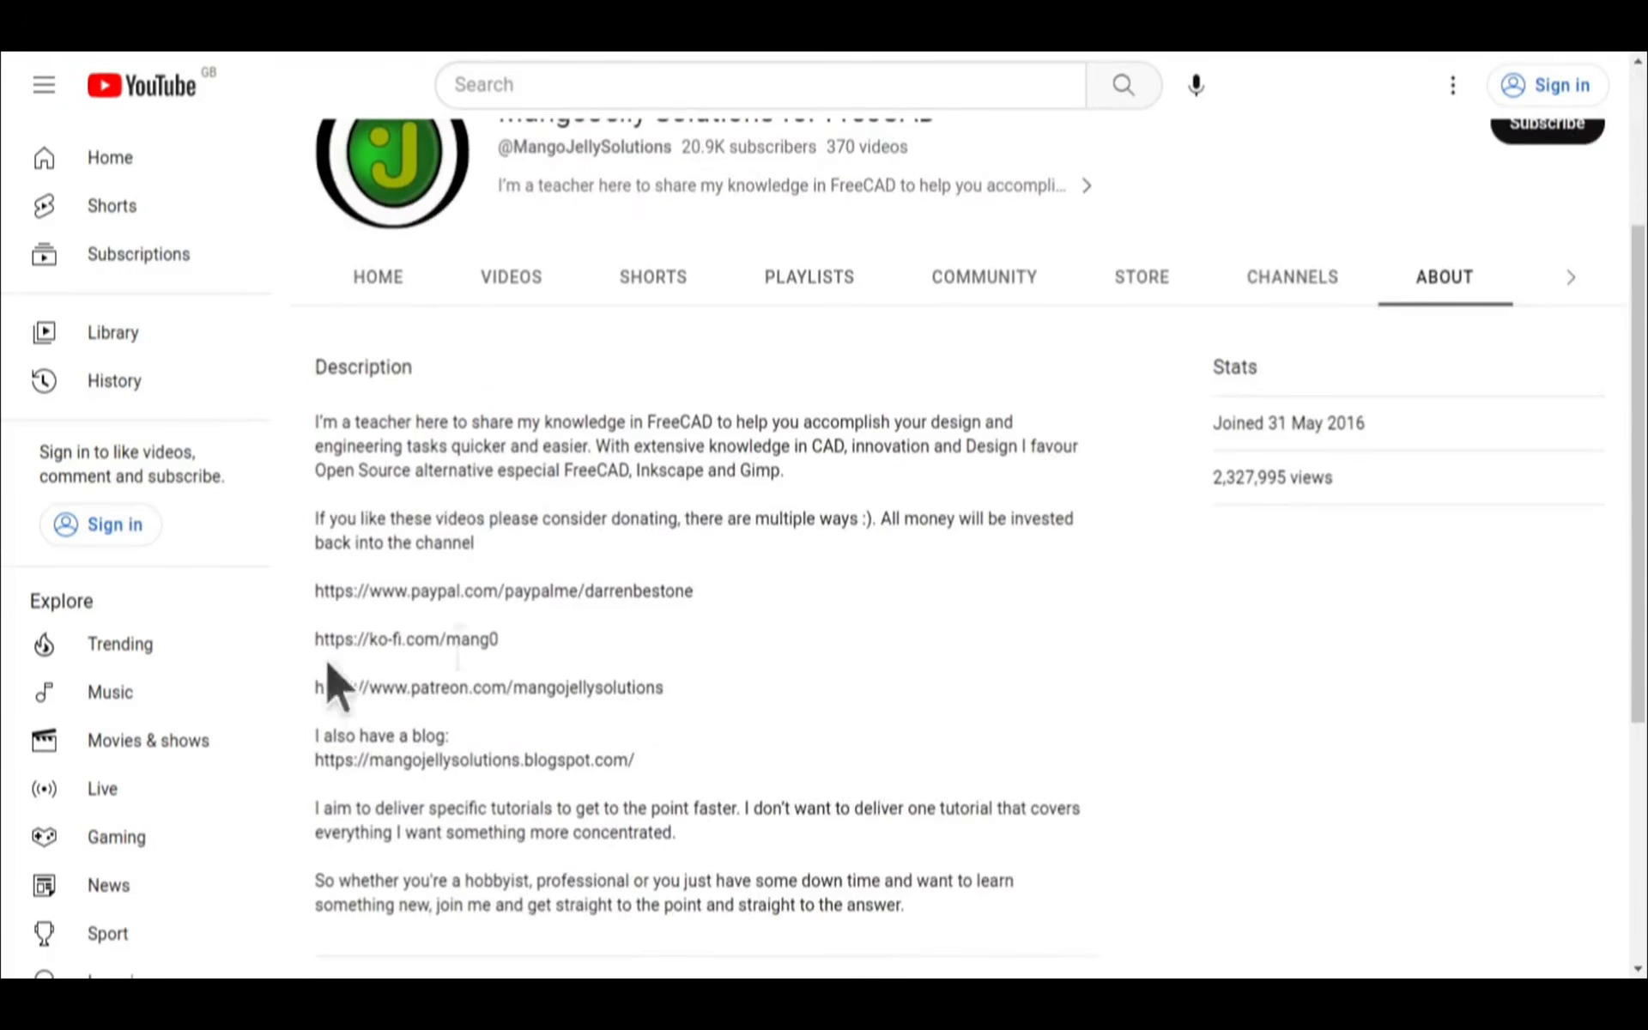
pyautogui.moveTo(664, 687); pyautogui.dragTo(317, 592)
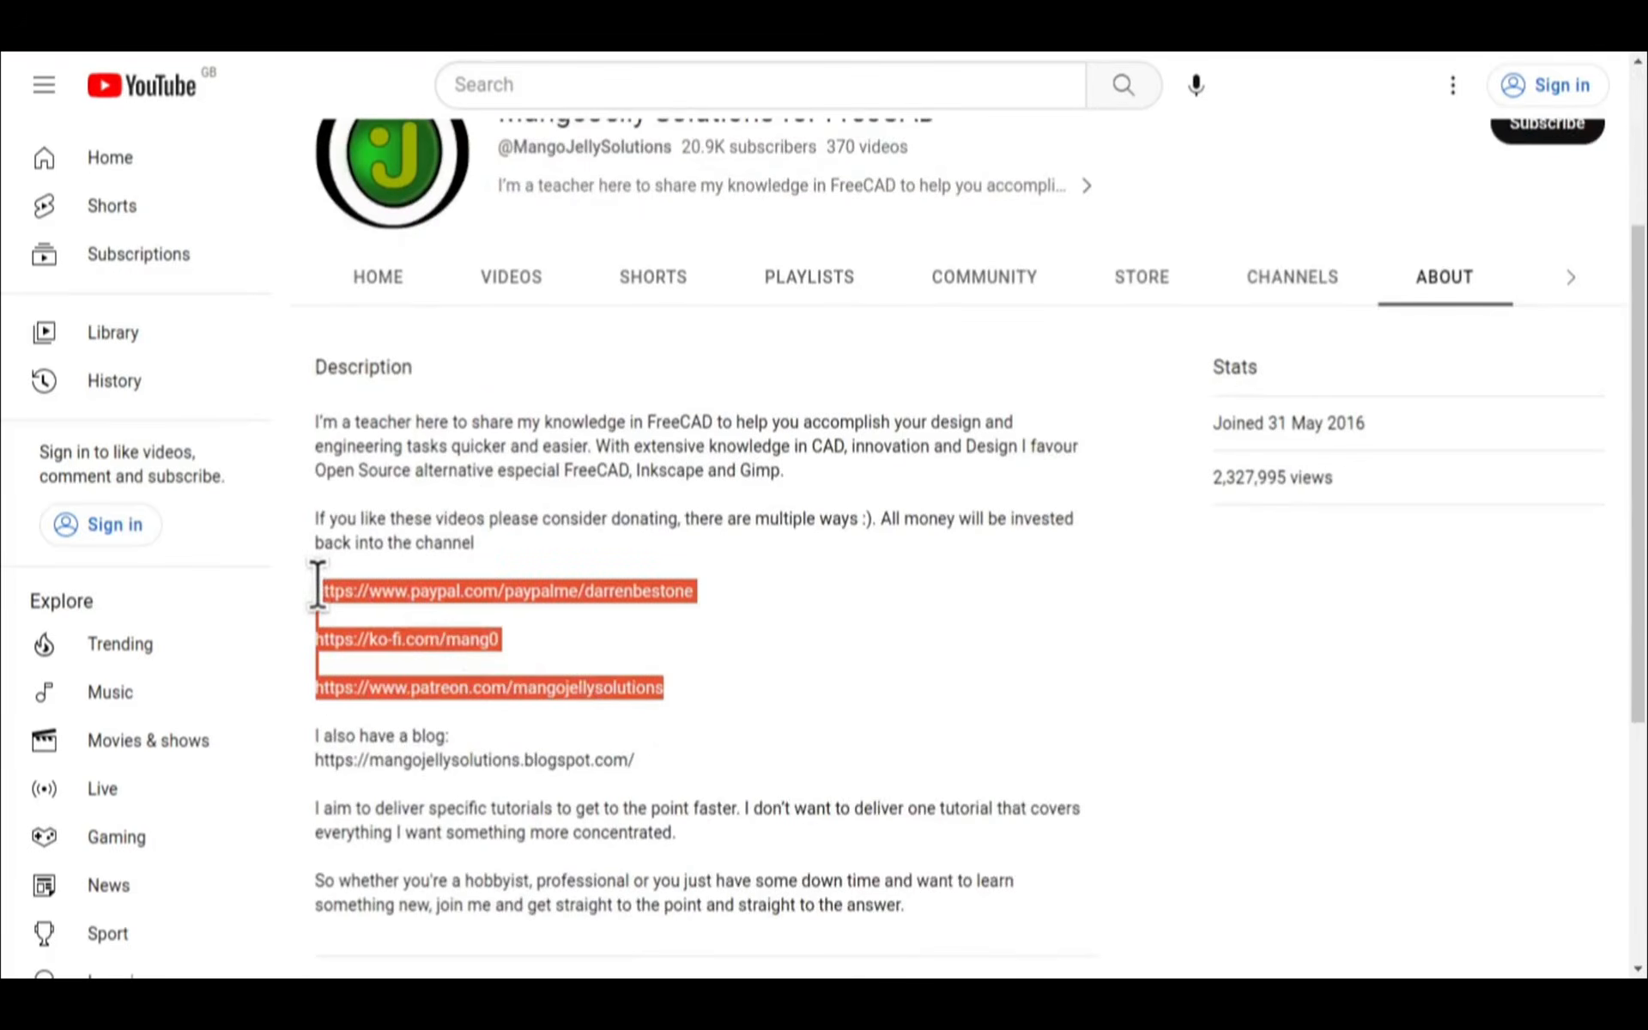
pyautogui.click(745, 677)
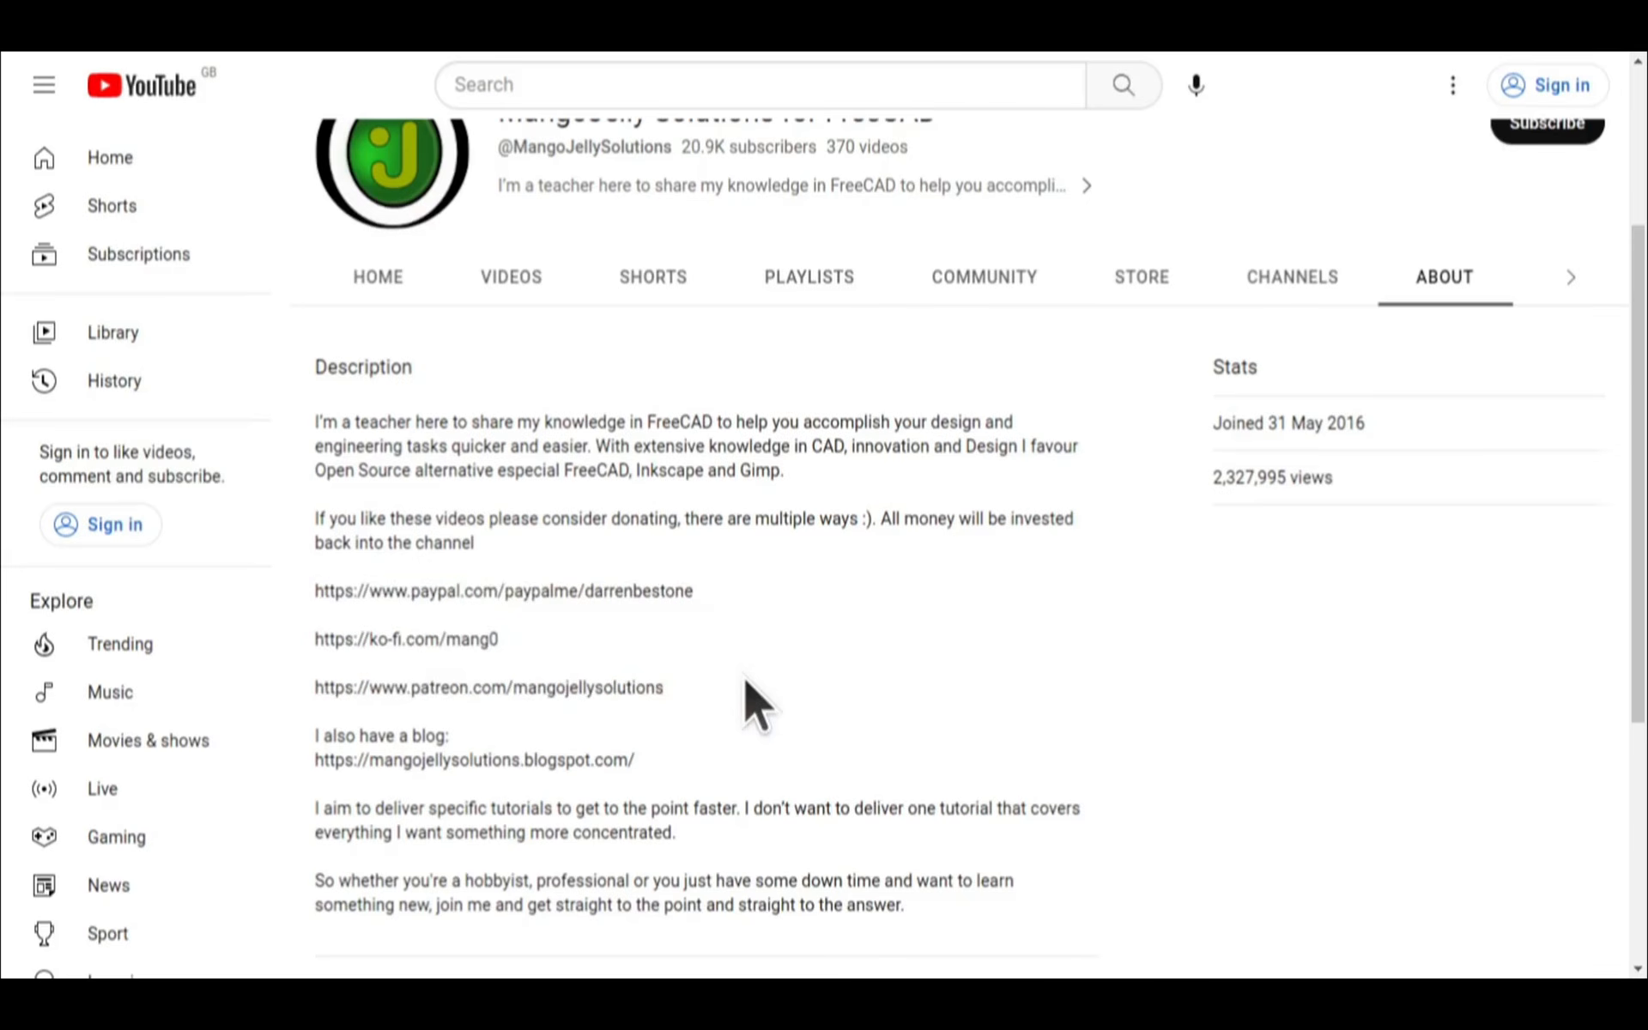